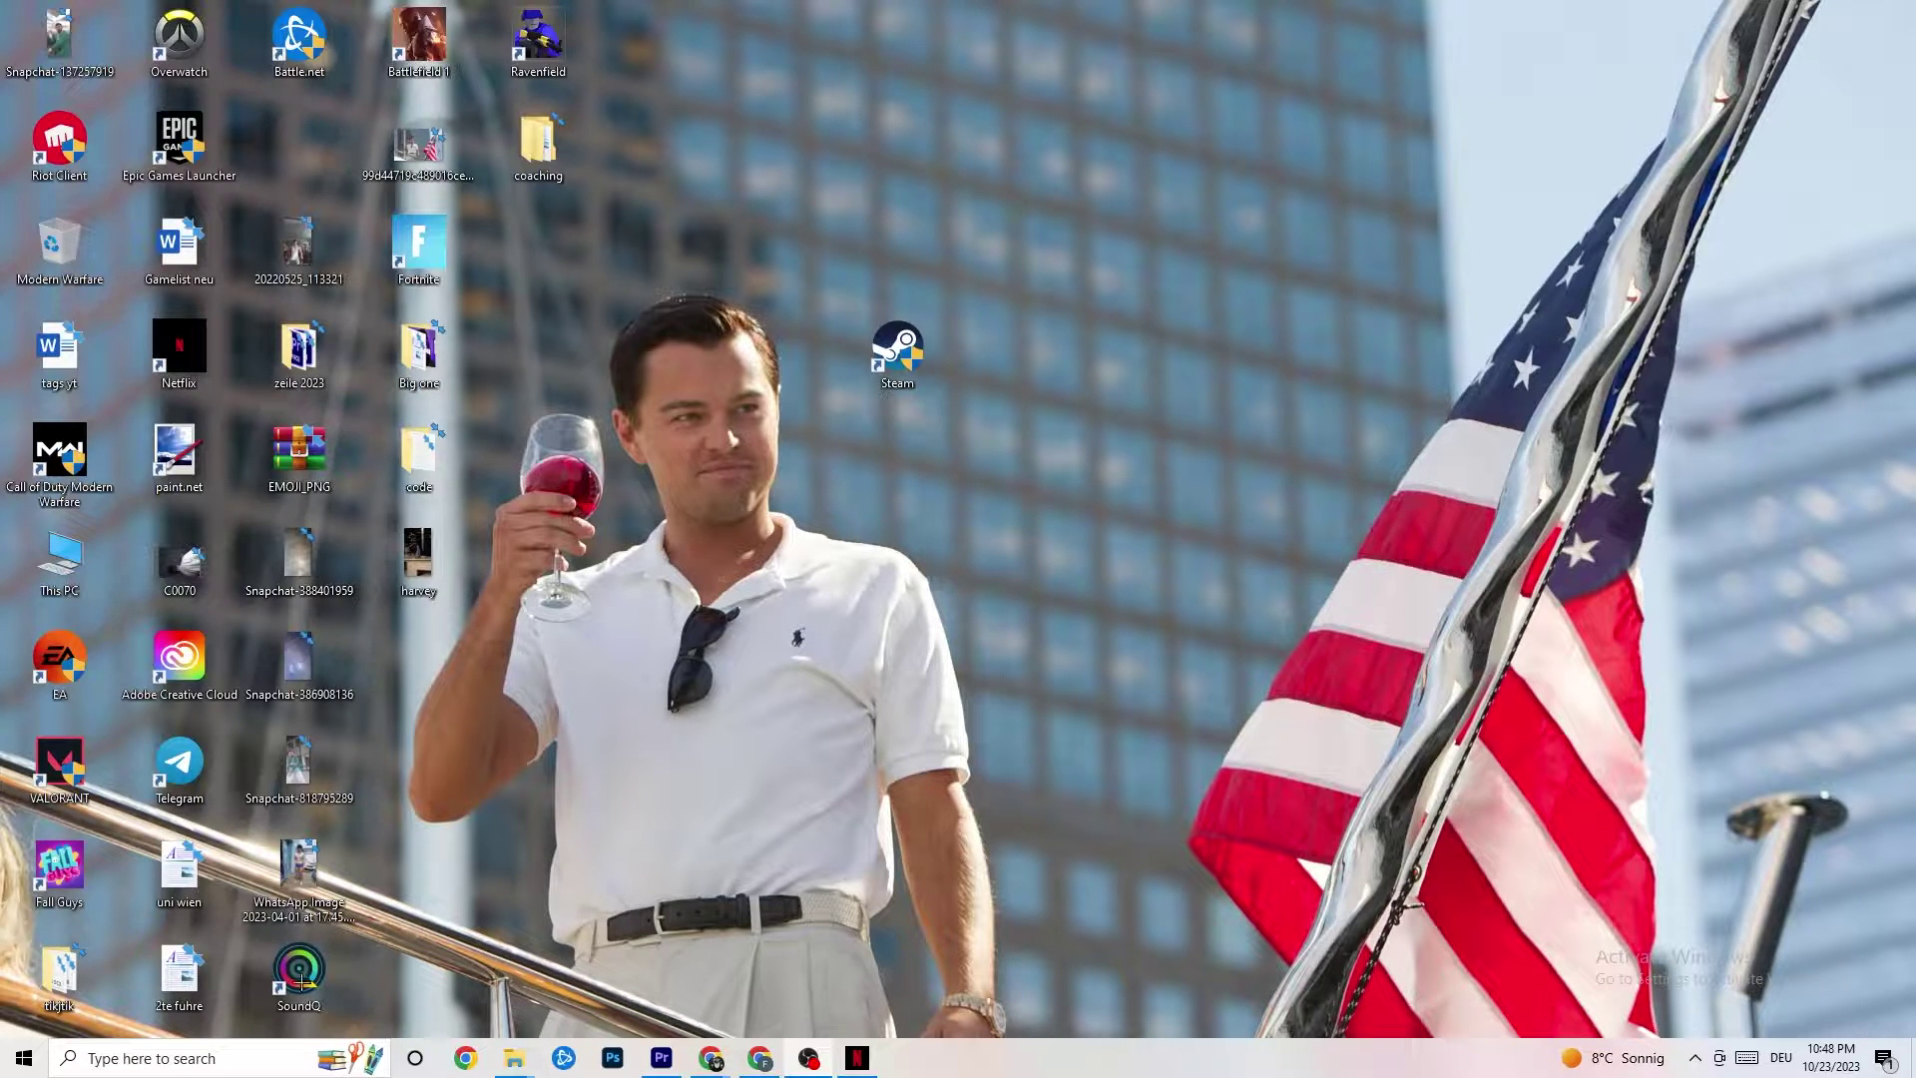
- Review the Windows Update status and the Troubleshoot page in the Update & Security settings, and minimize the Settings window
click(5, 1071)
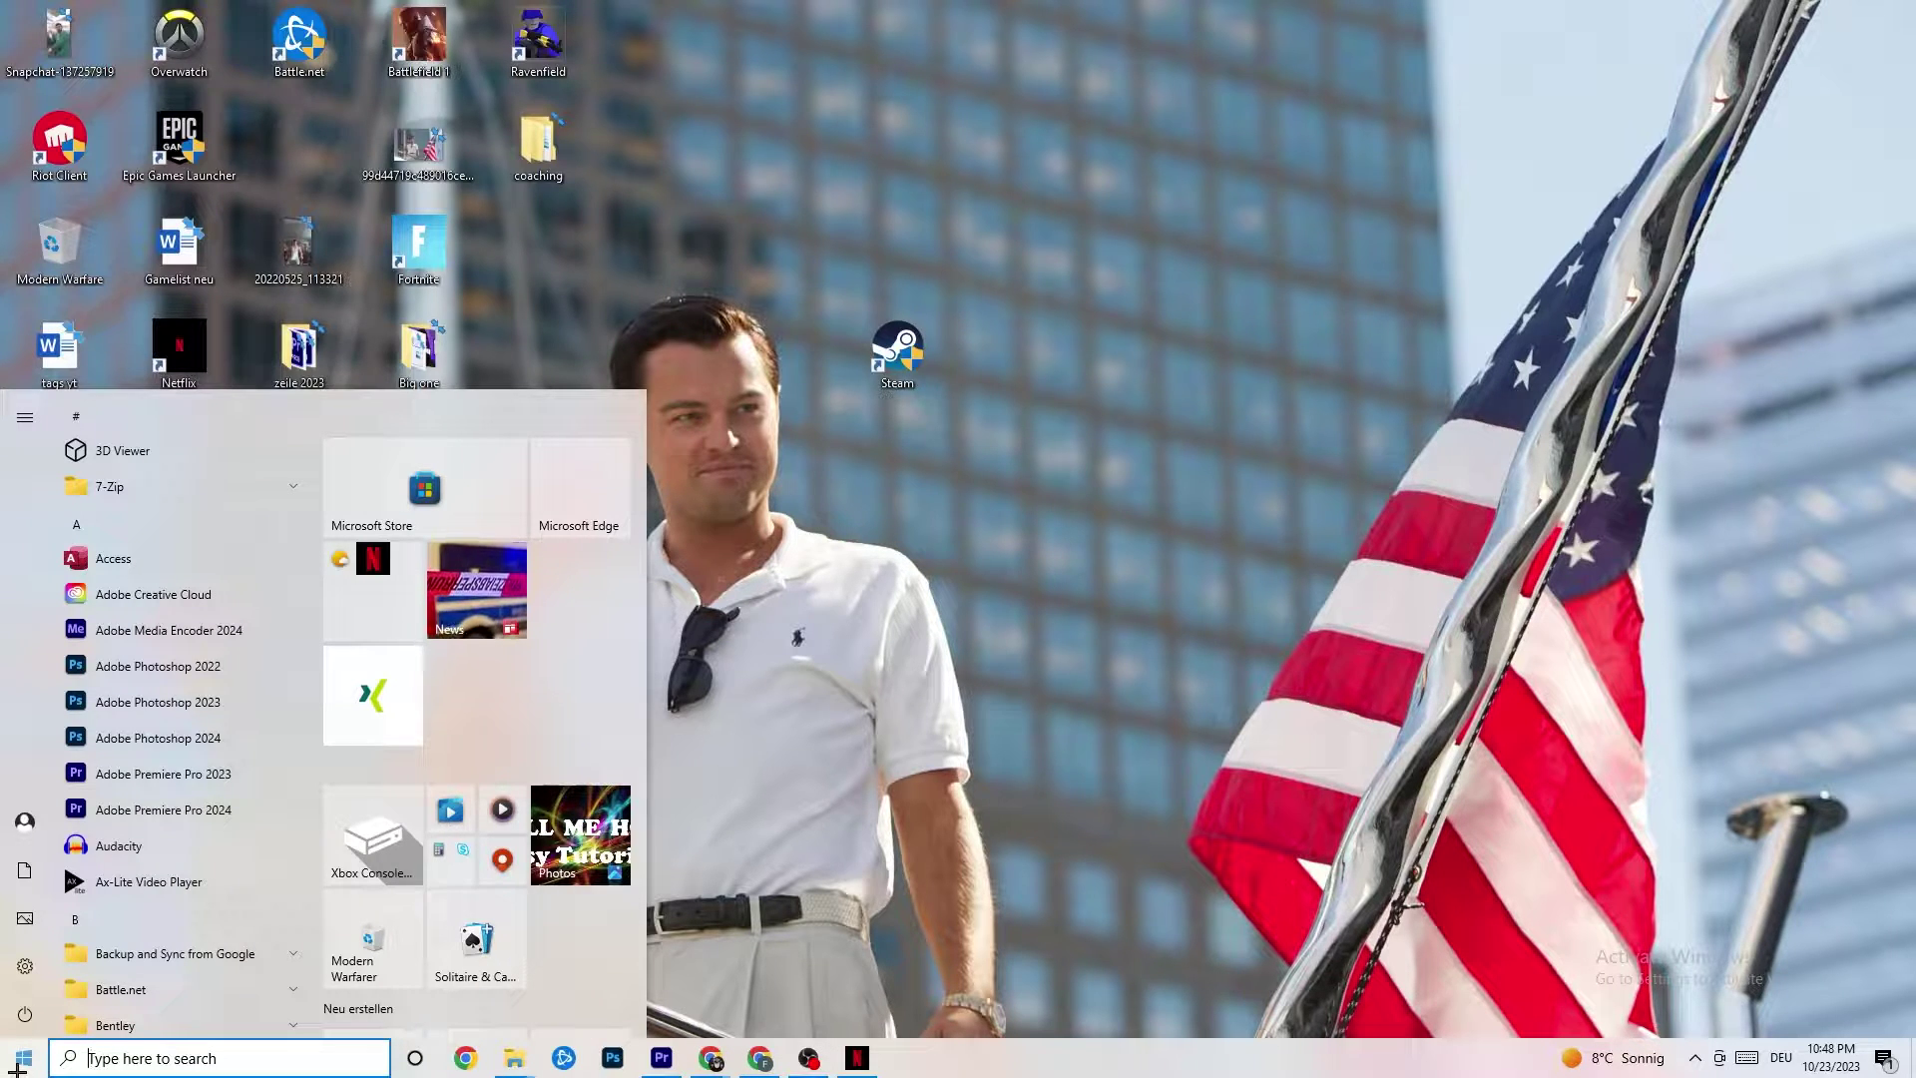
click(25, 966)
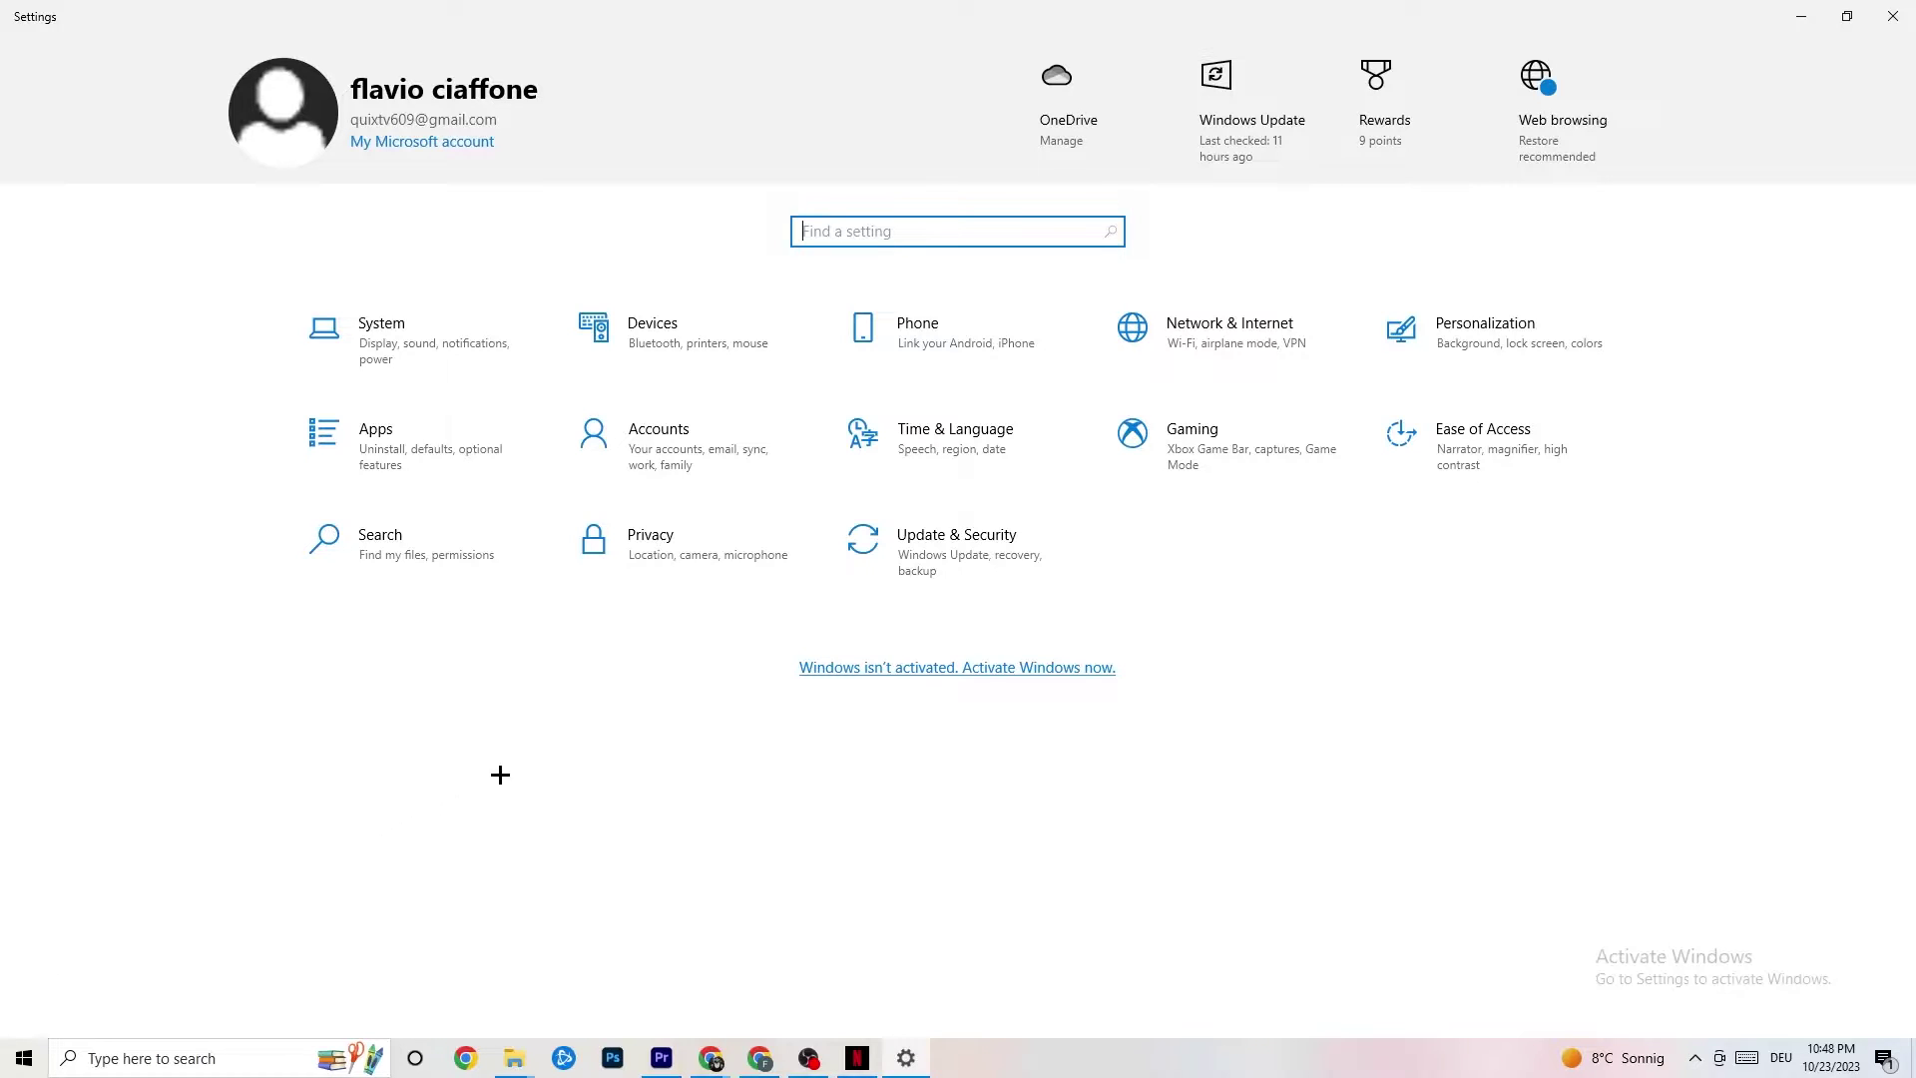
click(926, 576)
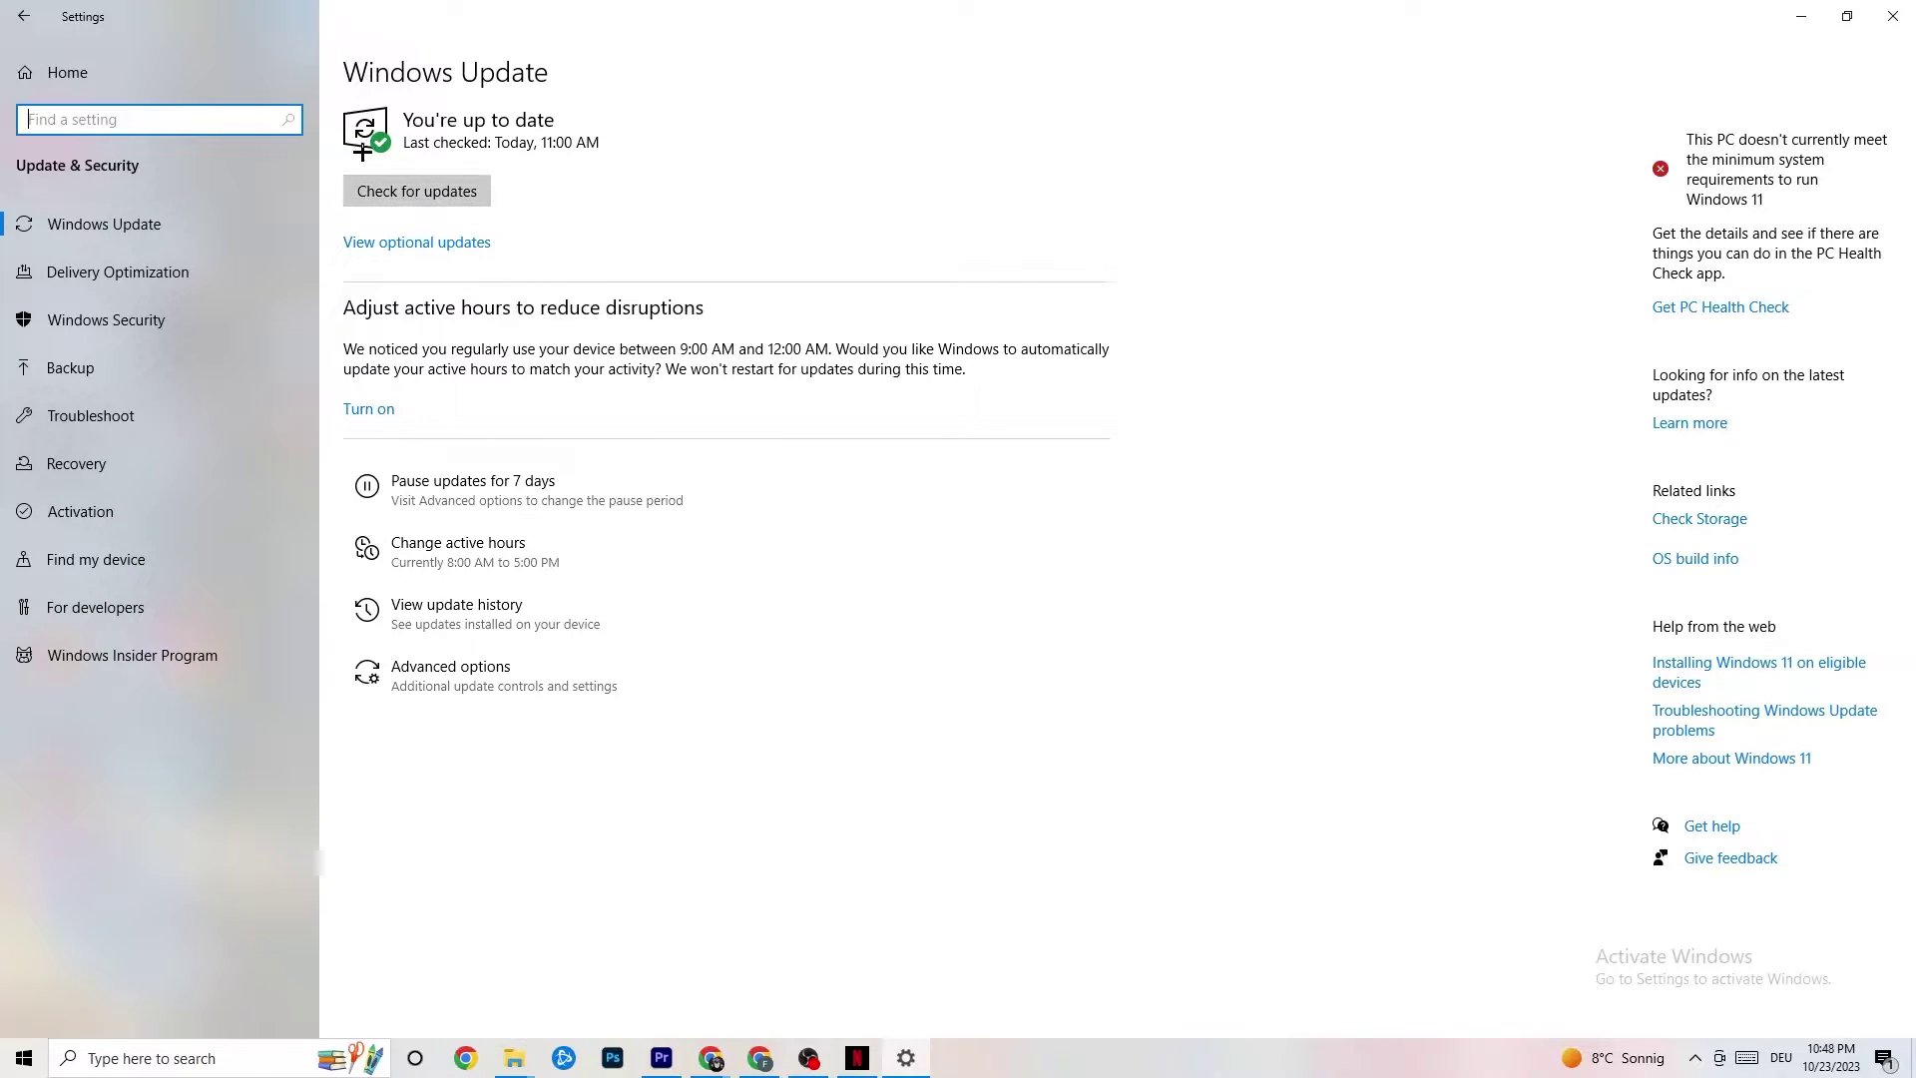
click(459, 119)
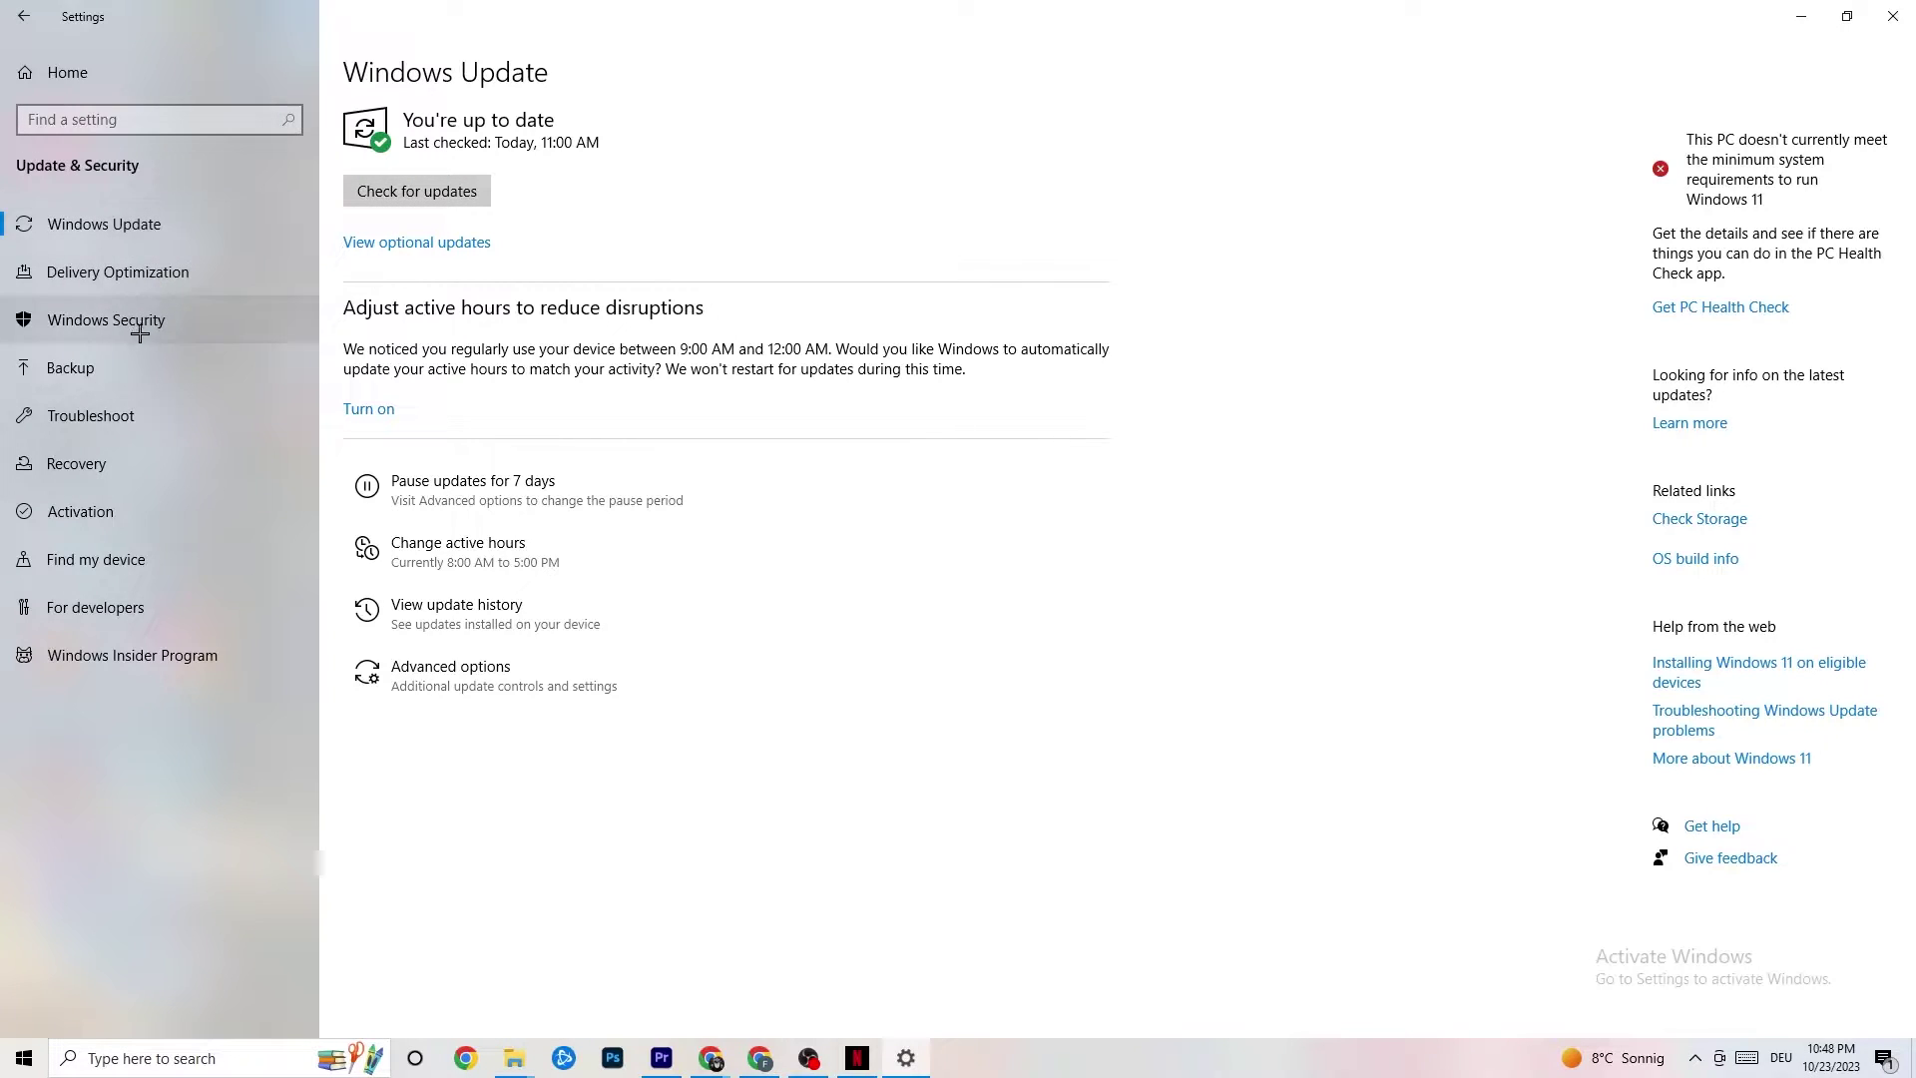
click(118, 415)
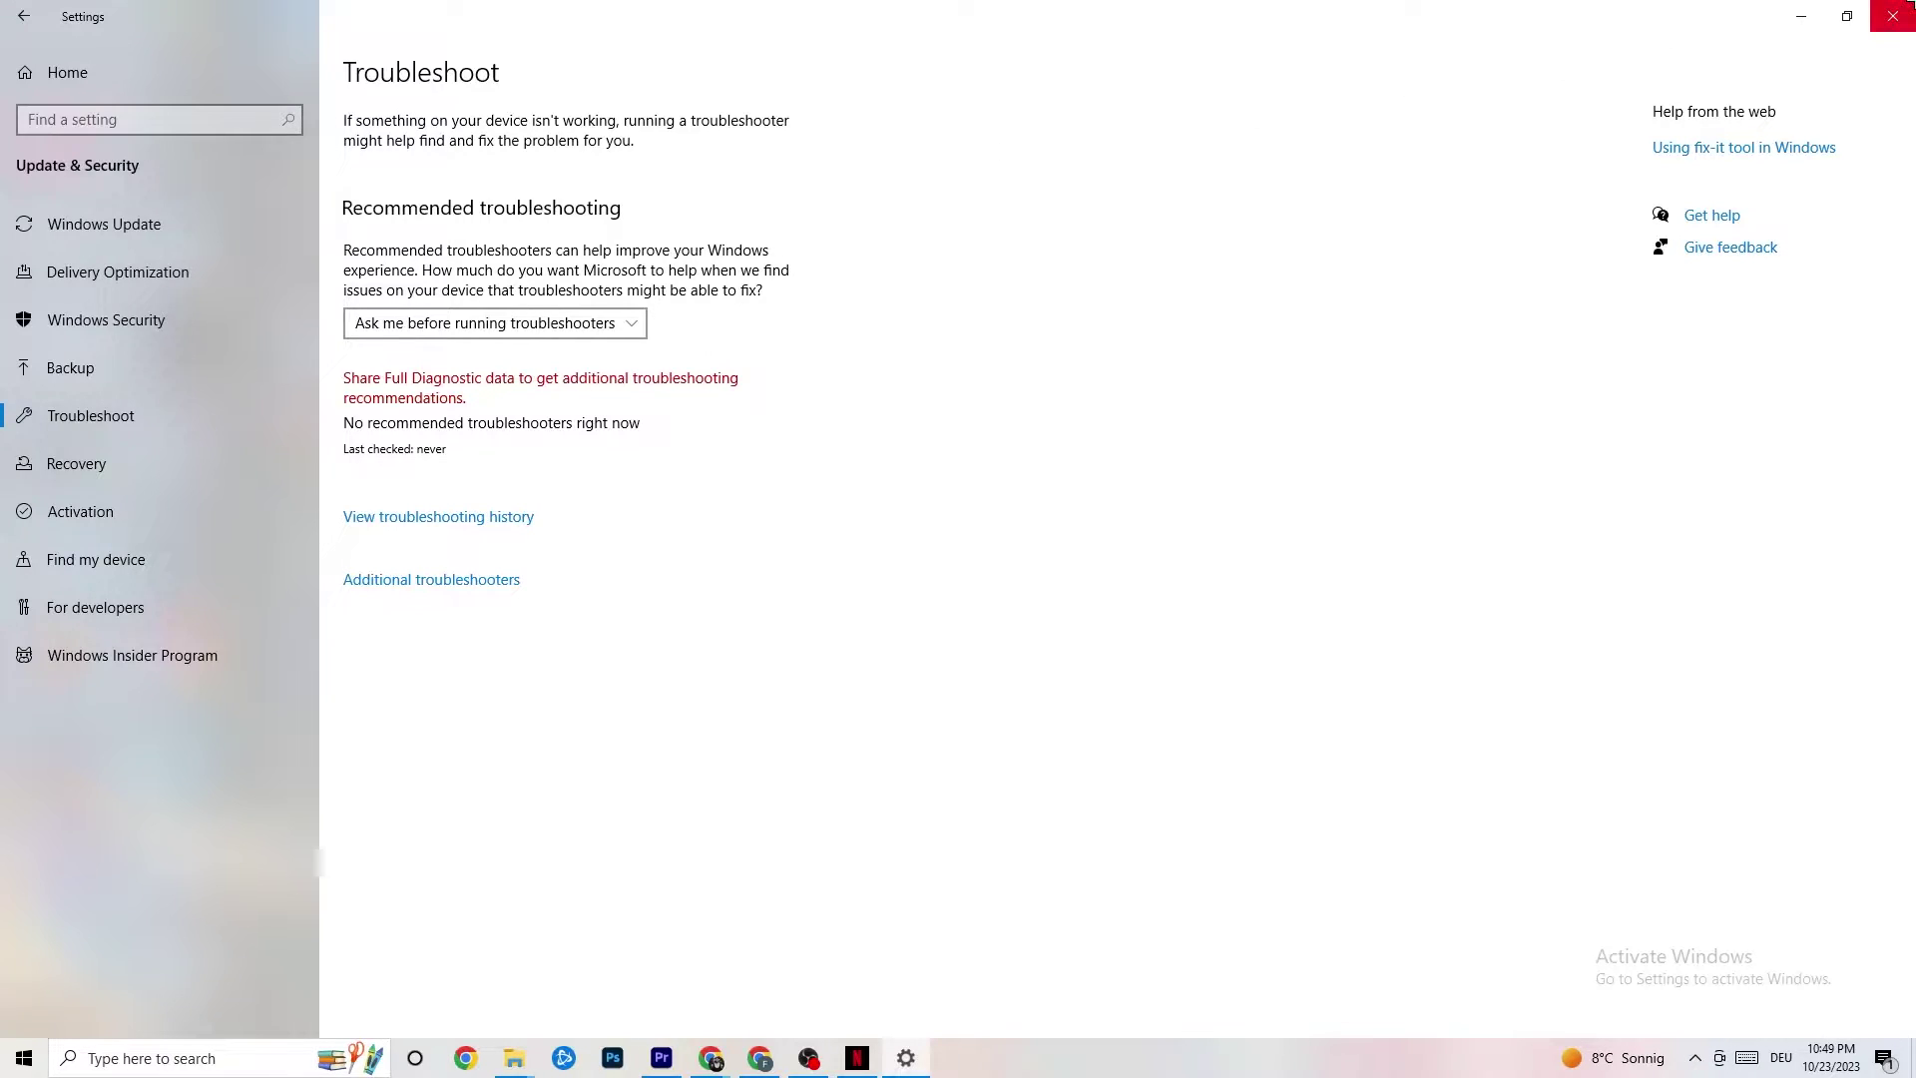
click(1801, 18)
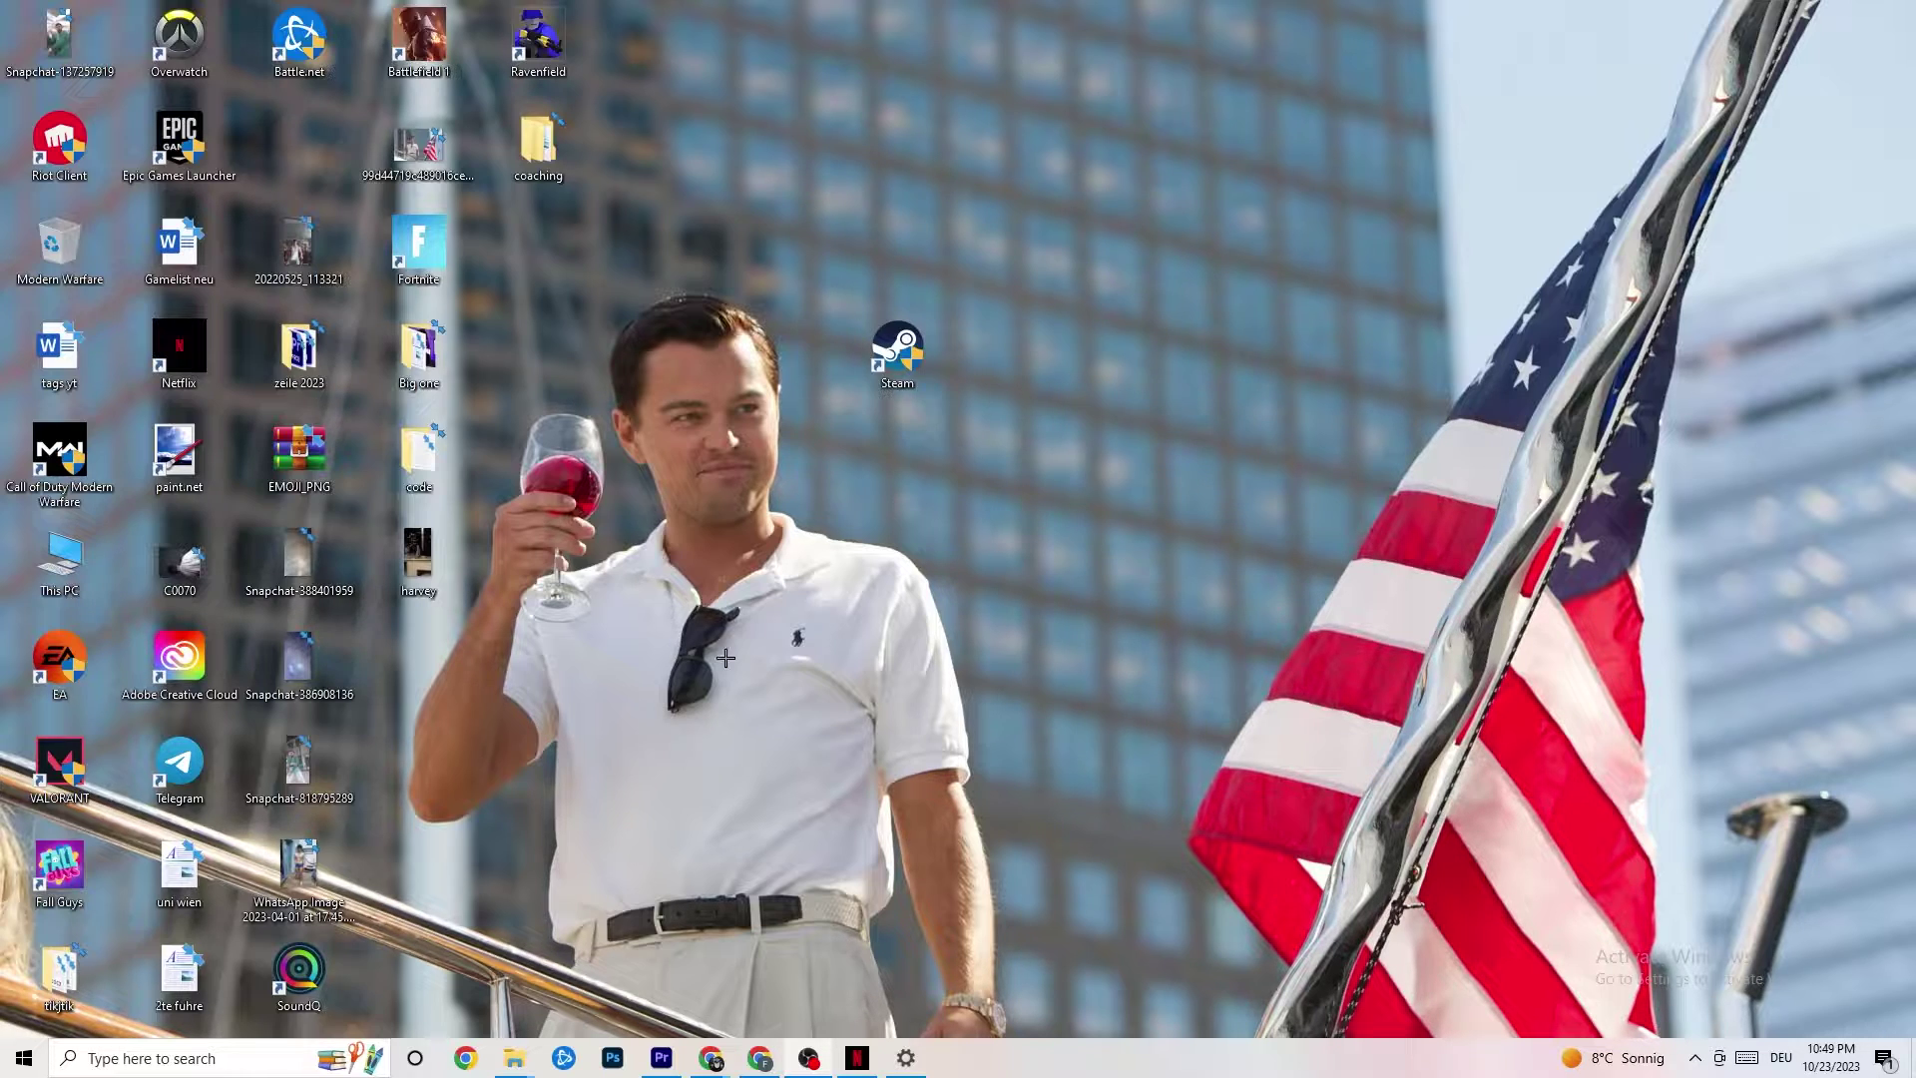
- Move the Steam desktop shortcut down slightly and run it as an administrator
drag(887, 356, 903, 459)
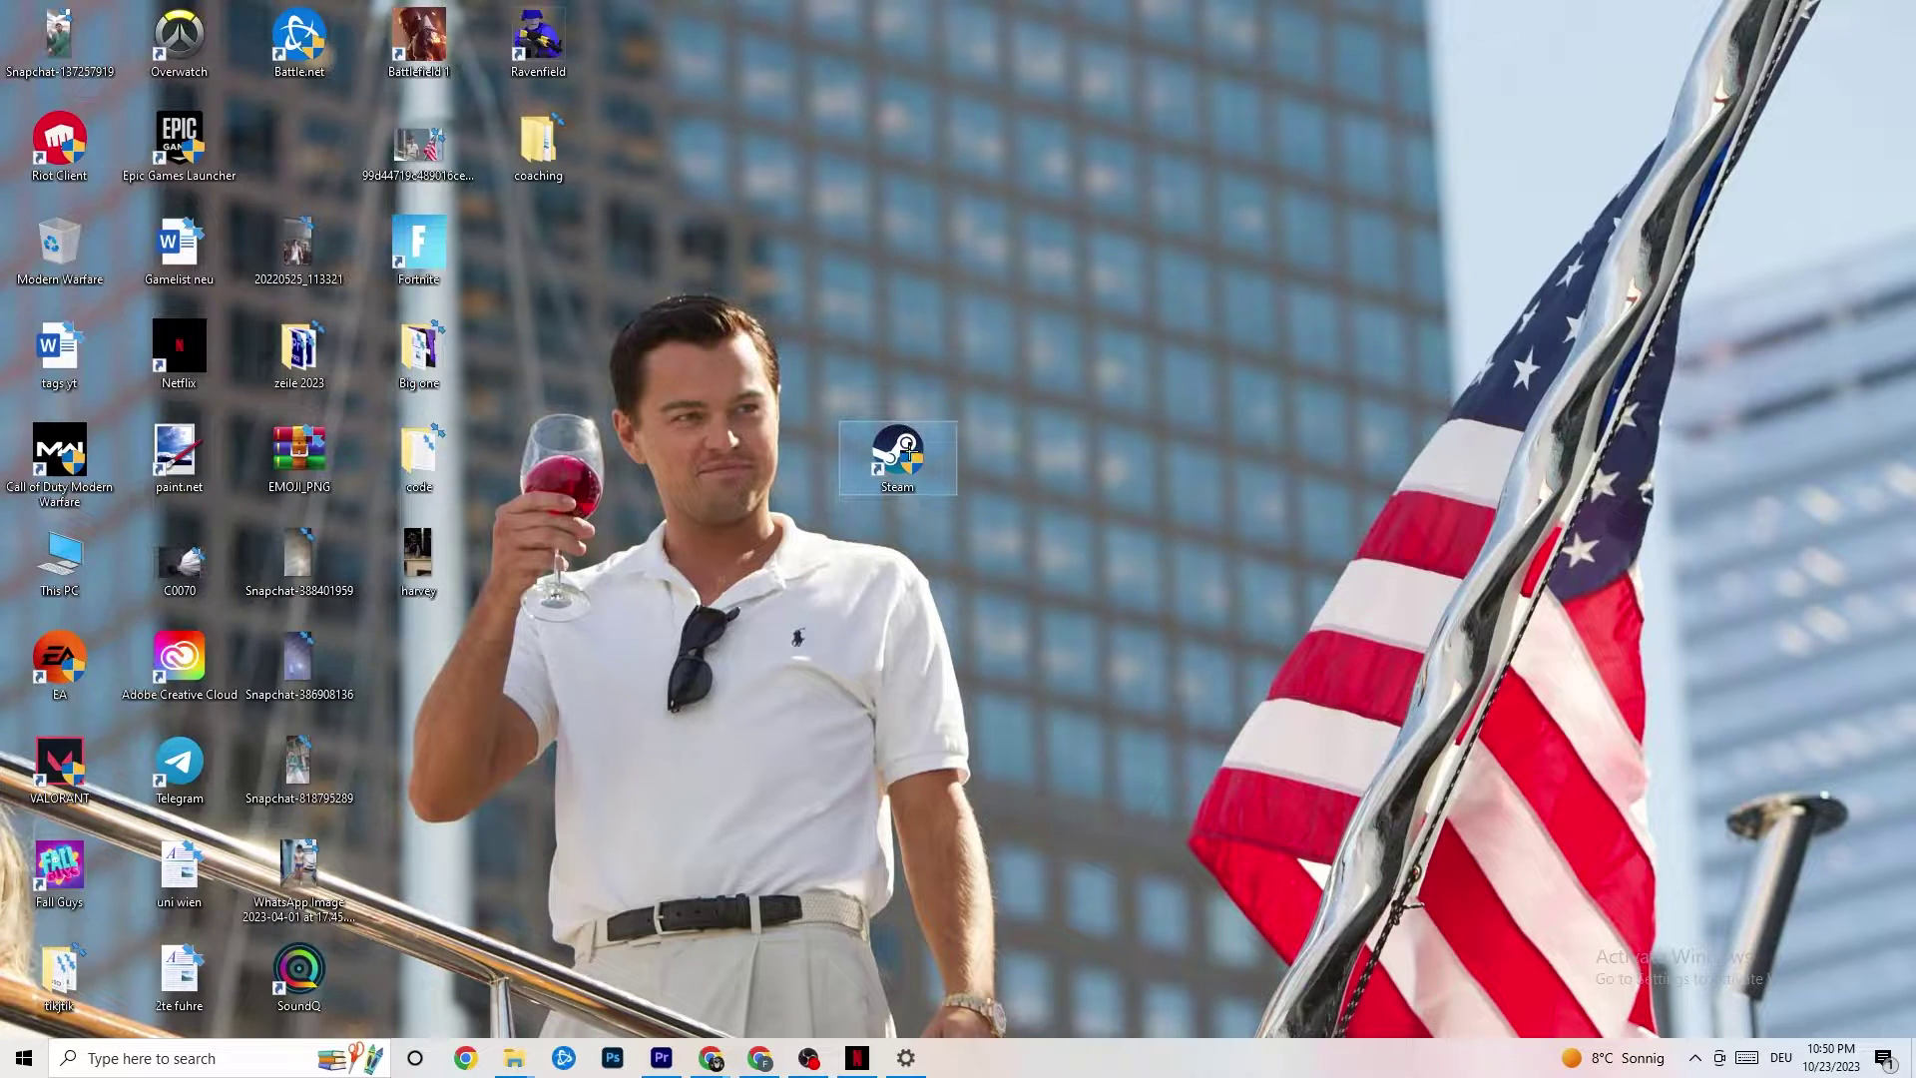
right_click(910, 455)
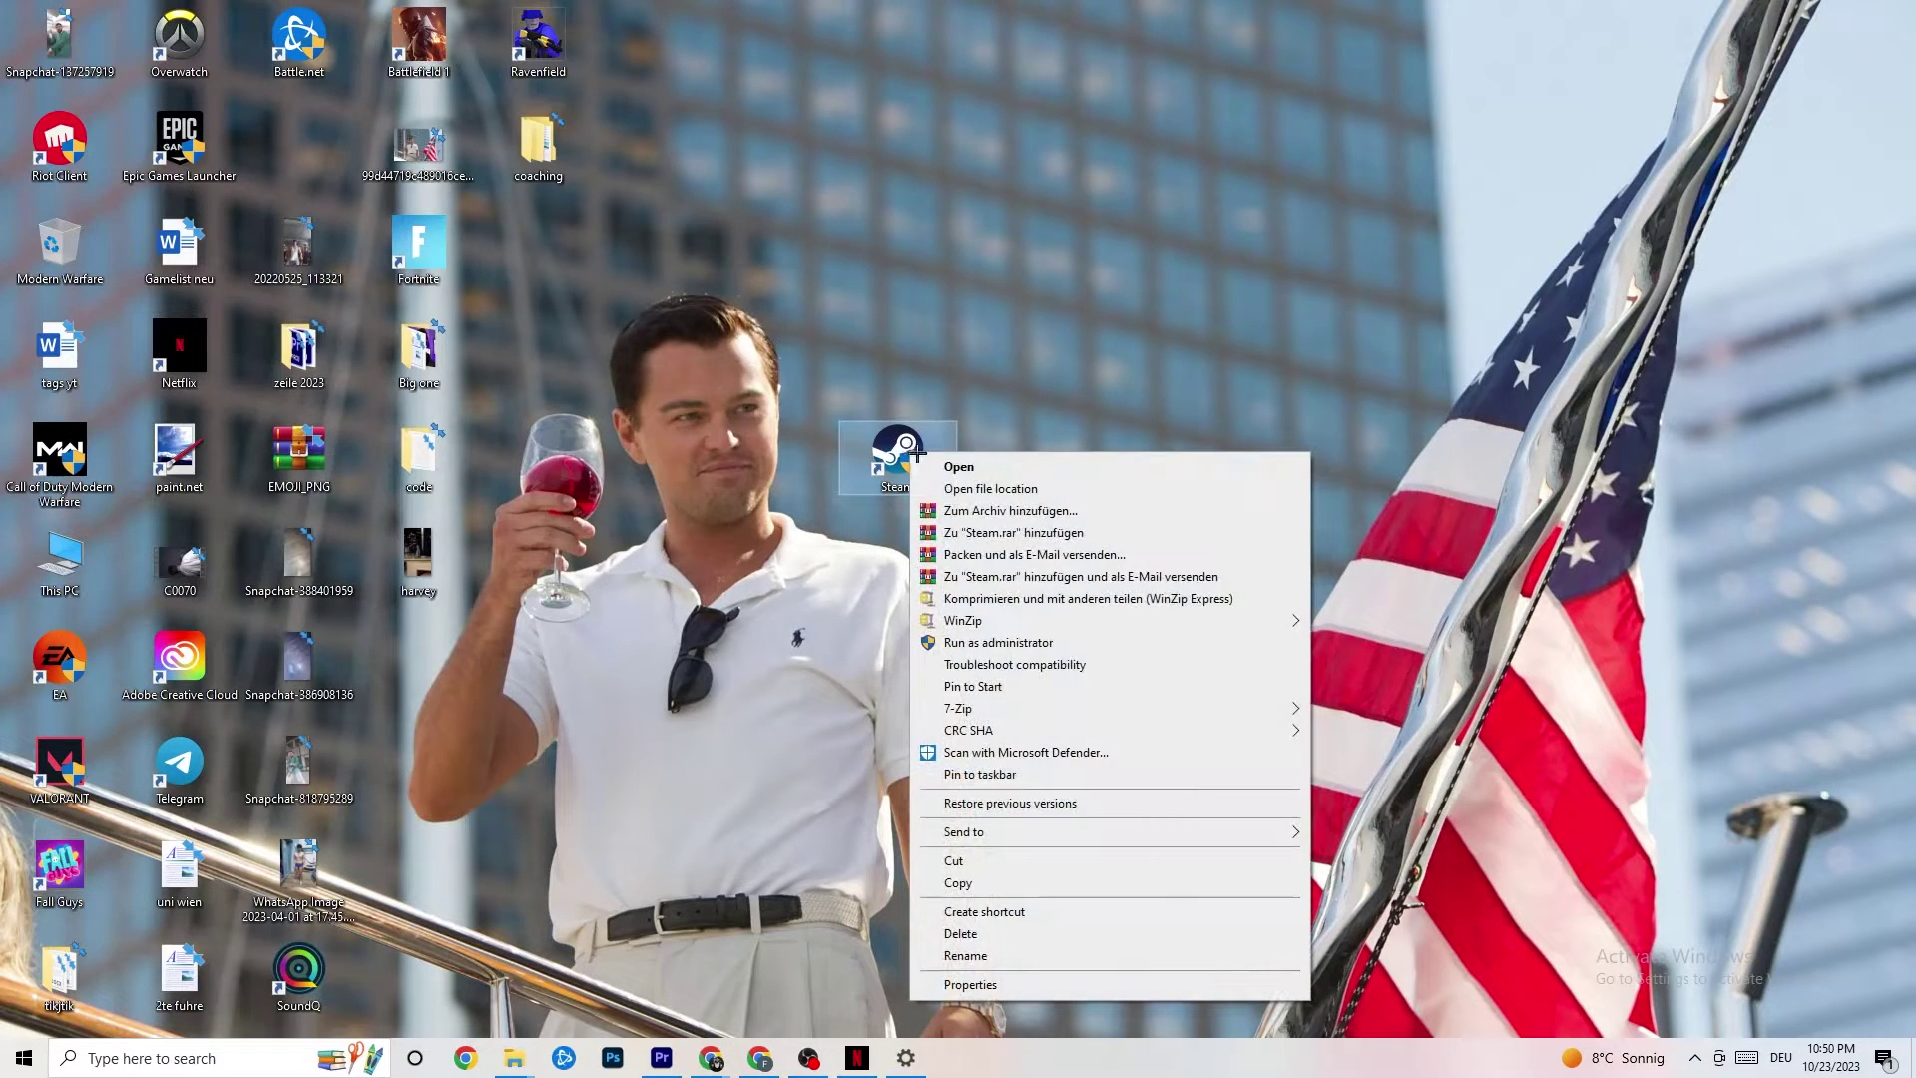
click(974, 641)
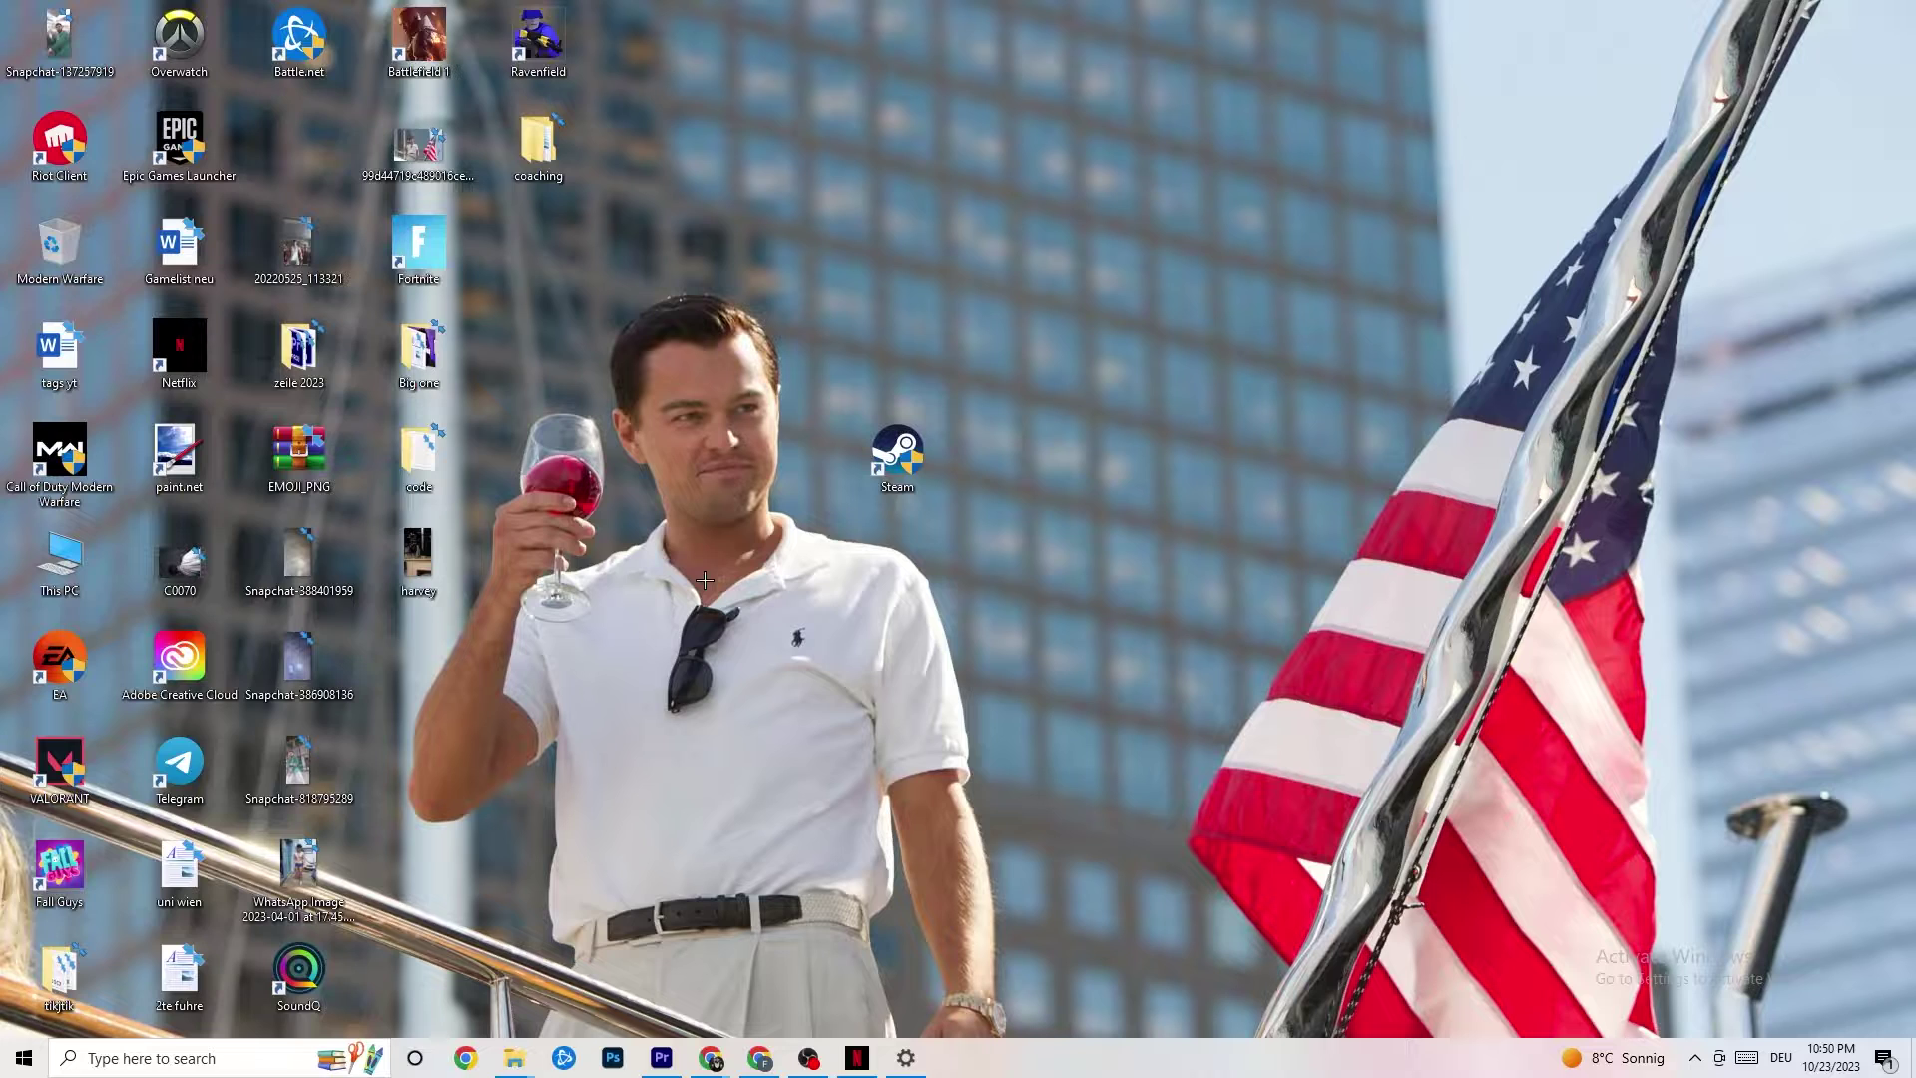
- Move the Steam shortcut back up, check its compatibility mode options and administrator setting in its properties, and accept the properties
drag(880, 448, 880, 343)
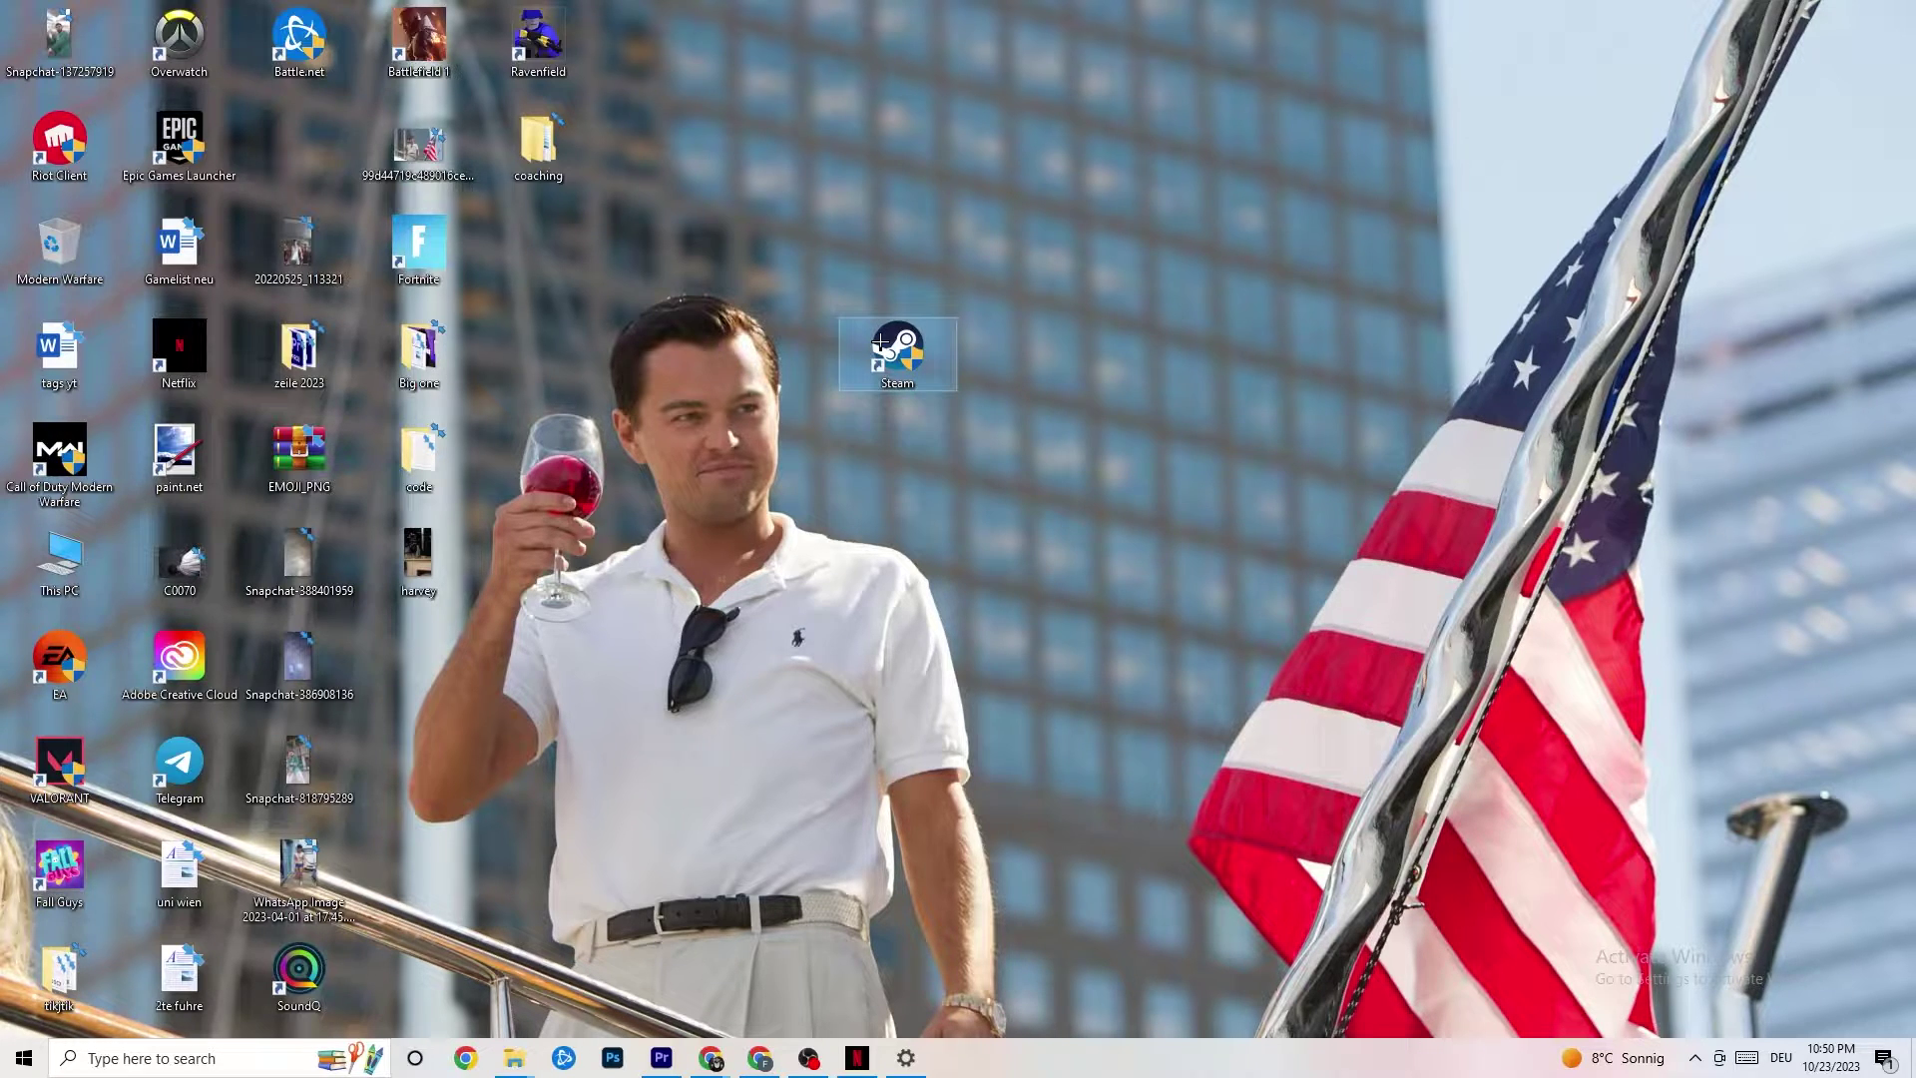
right_click(880, 343)
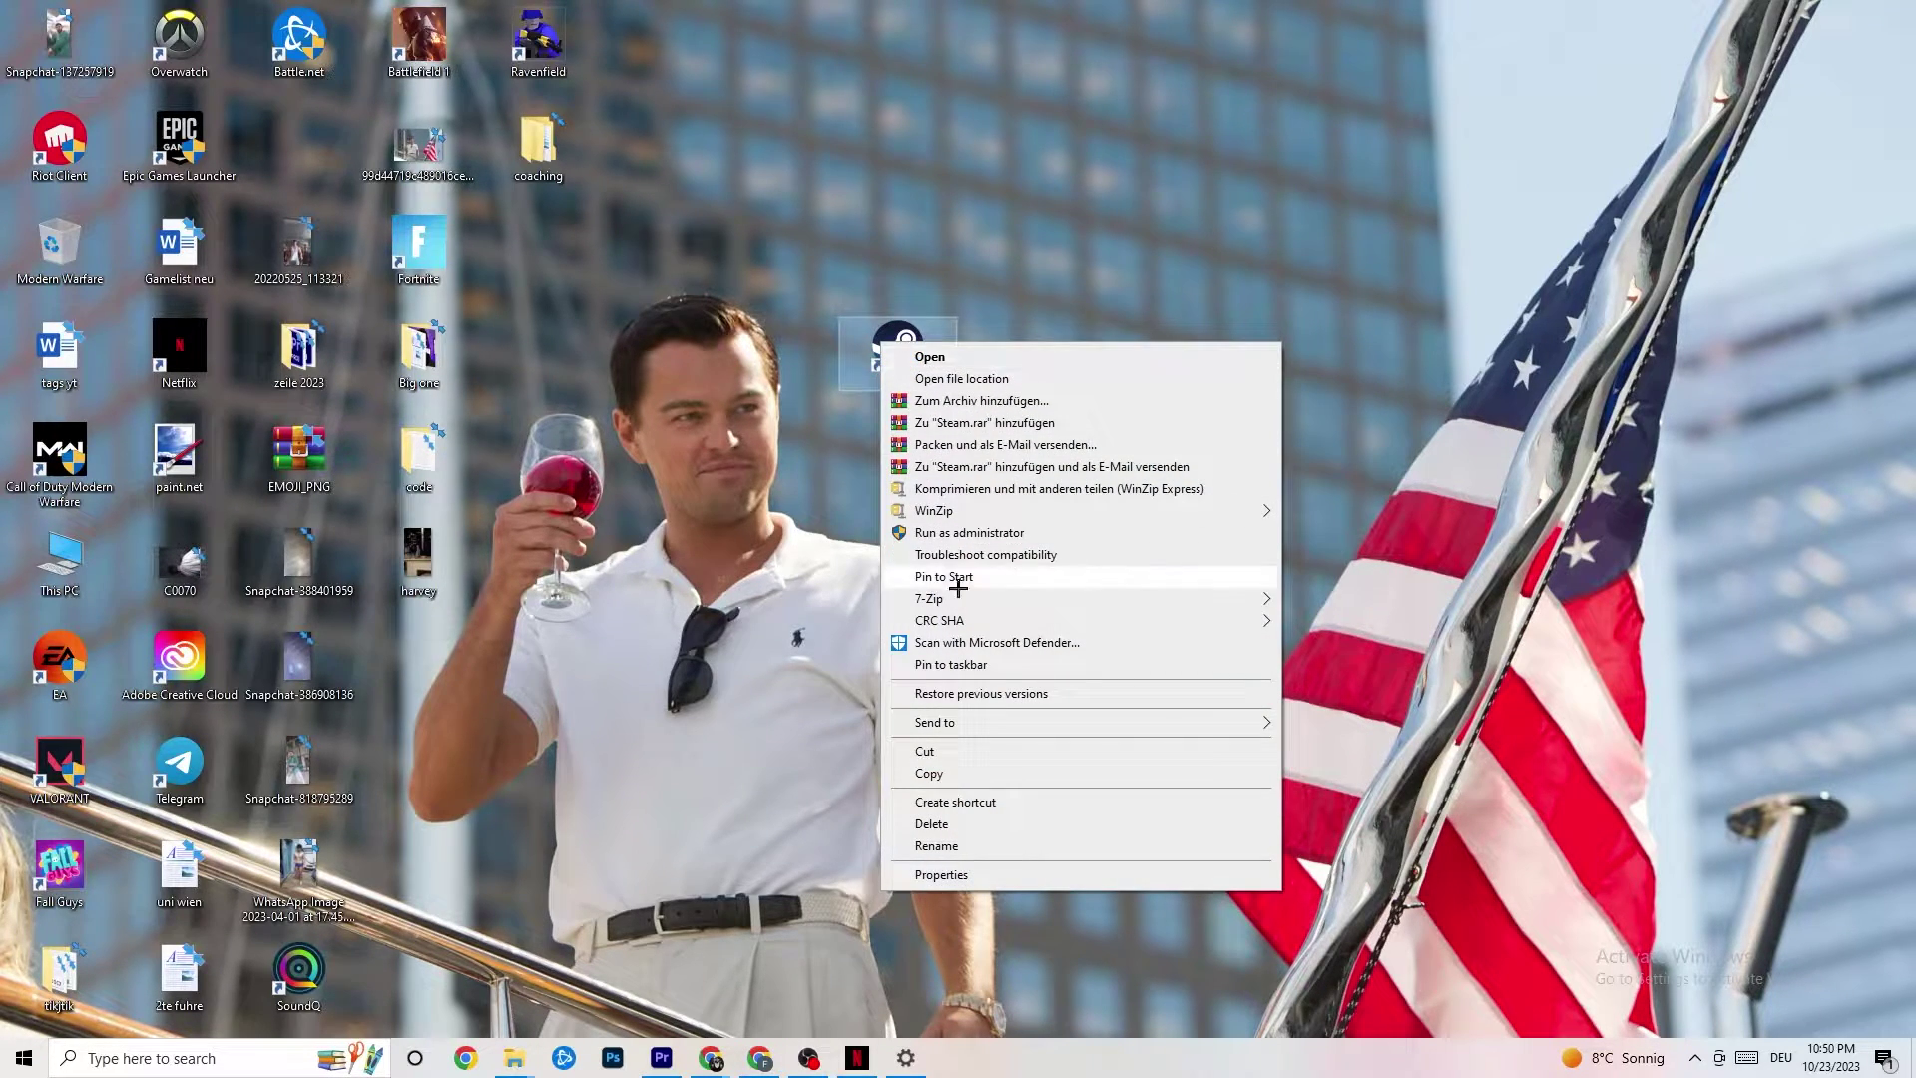
click(943, 875)
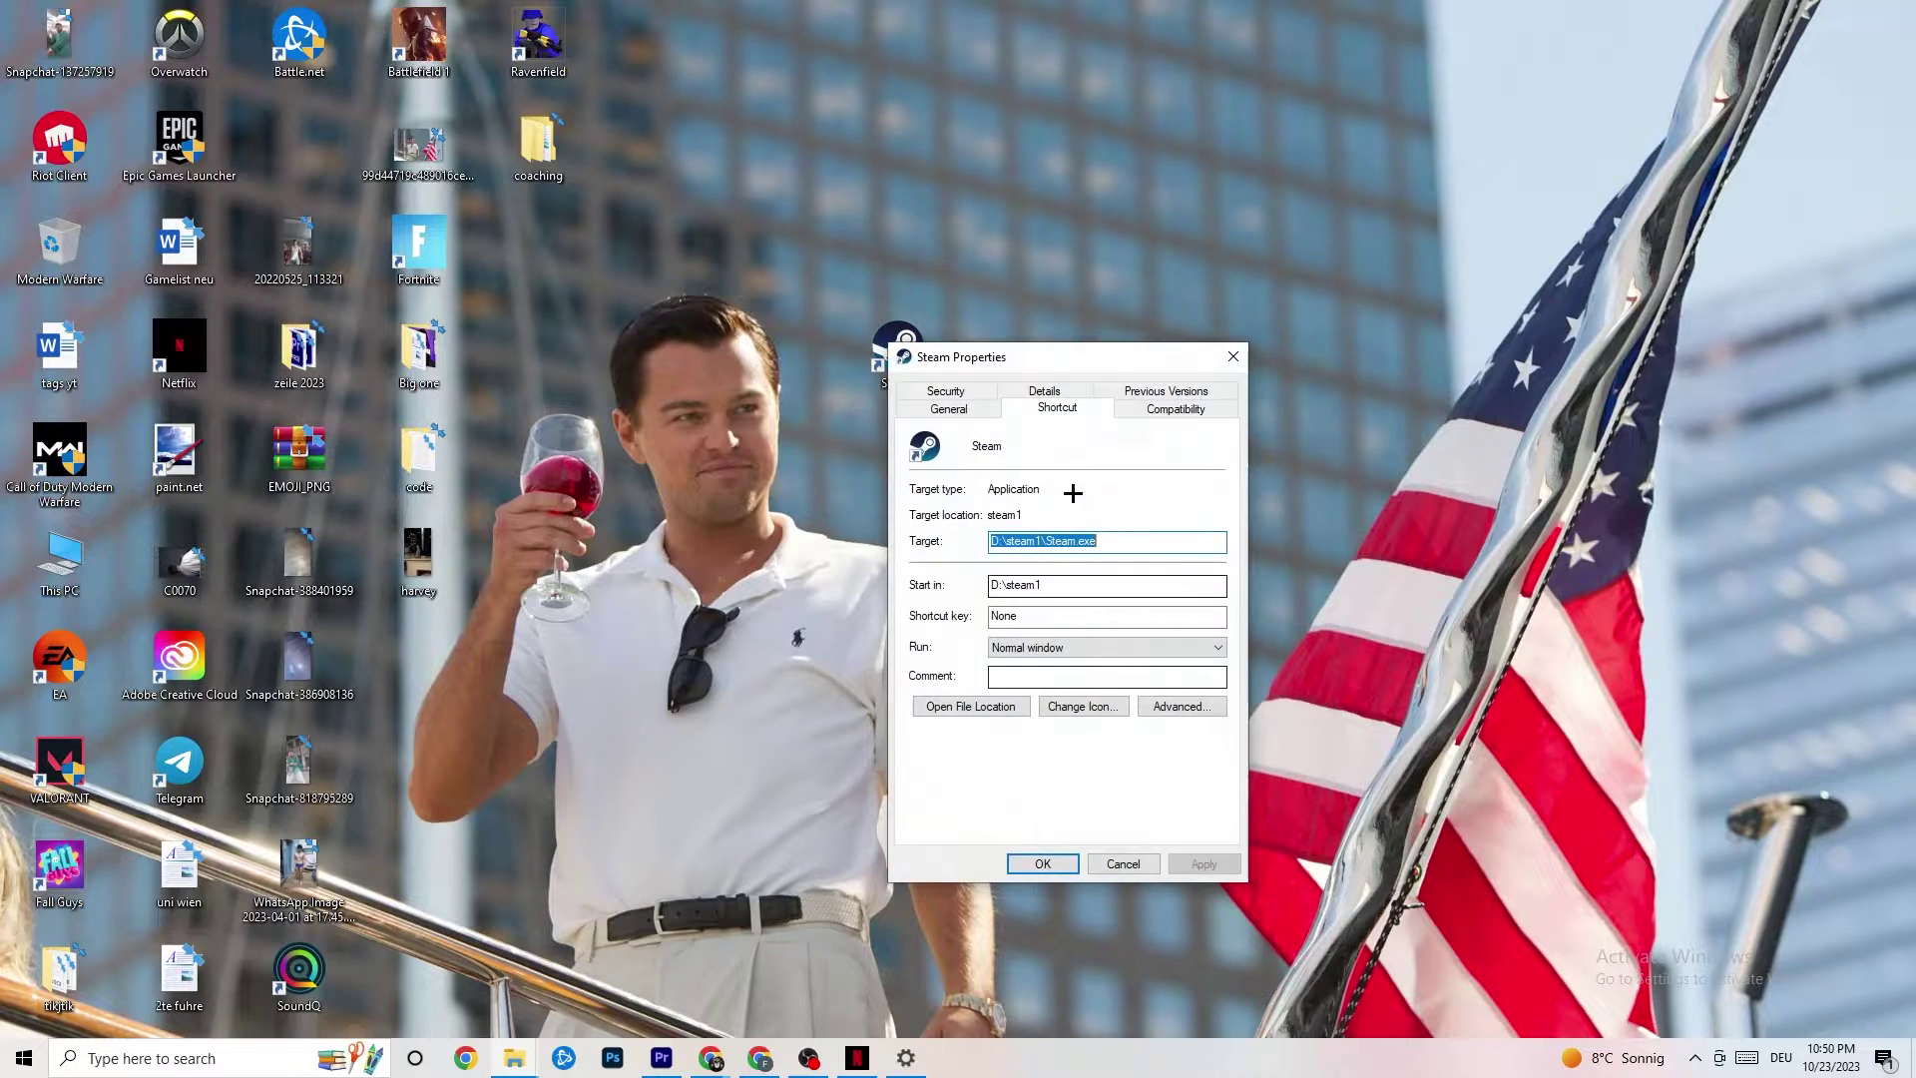
drag(1027, 356, 919, 166)
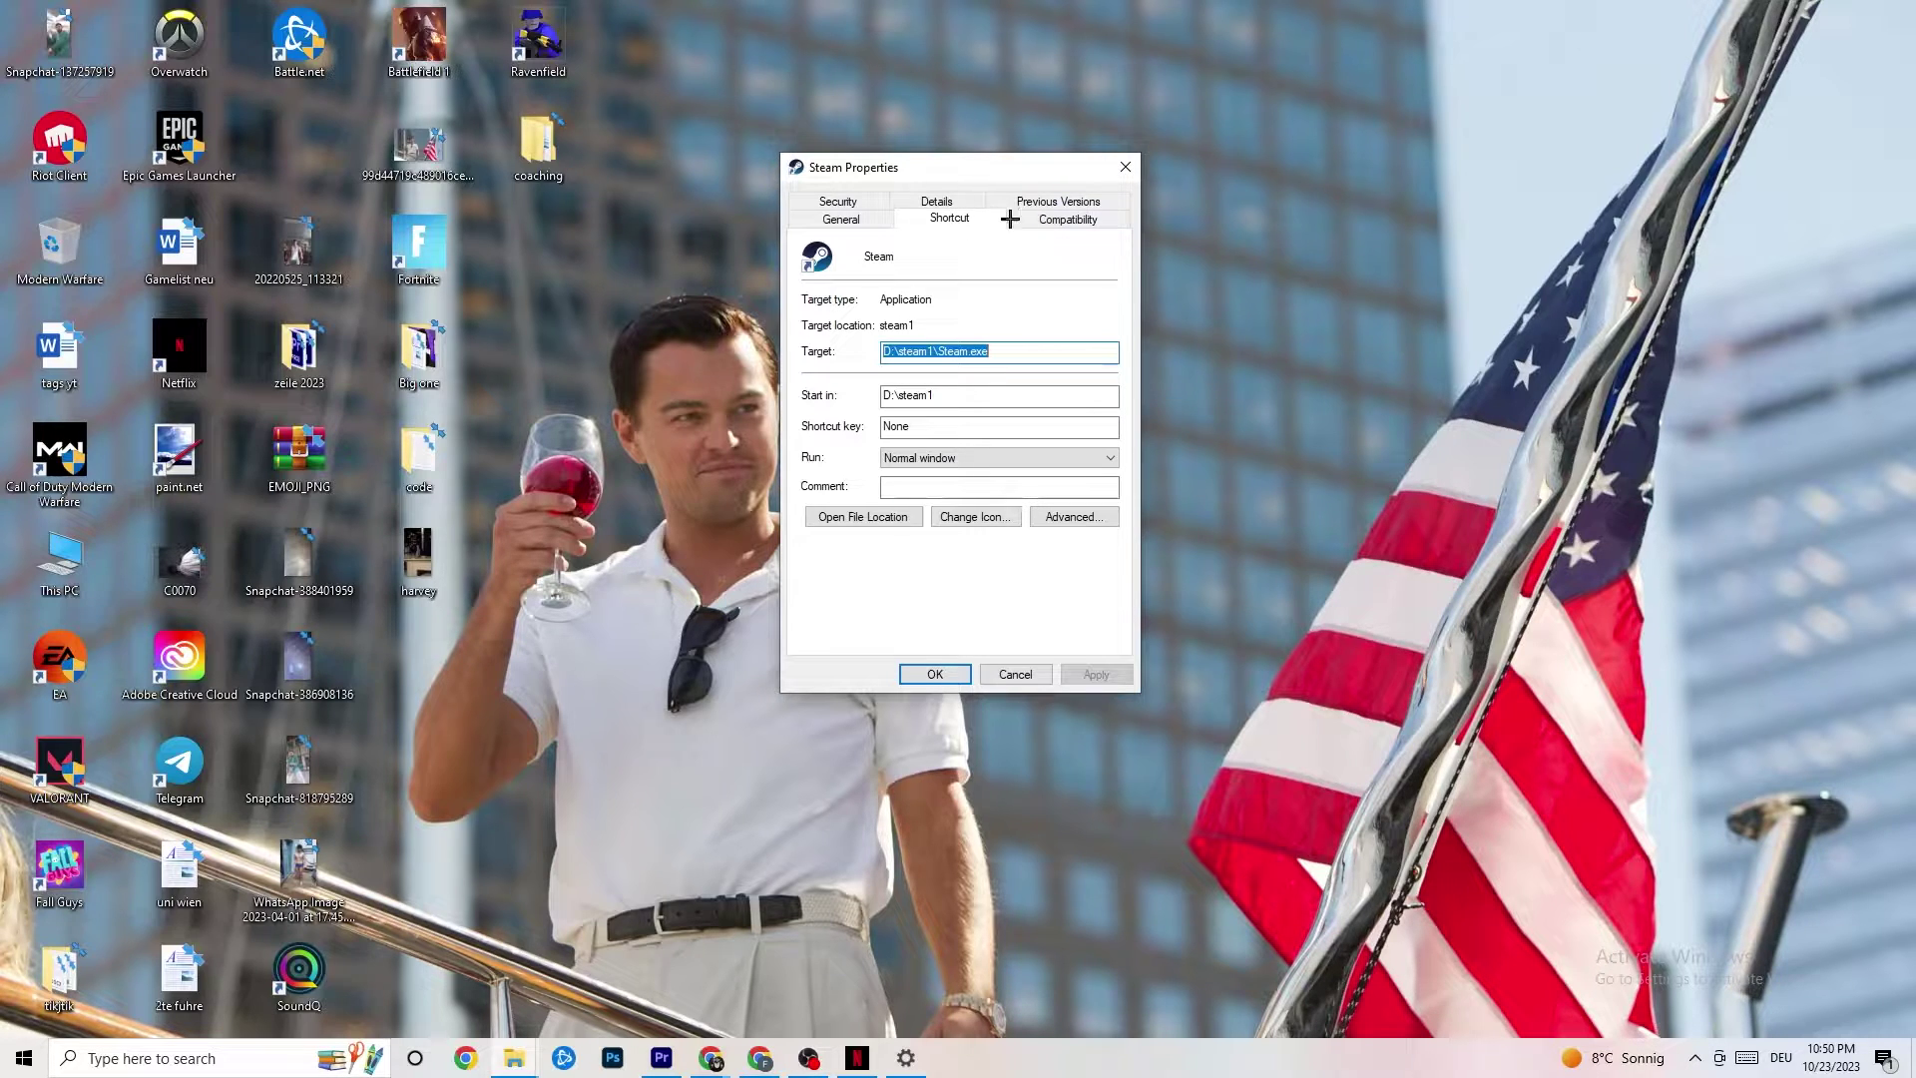
click(1060, 218)
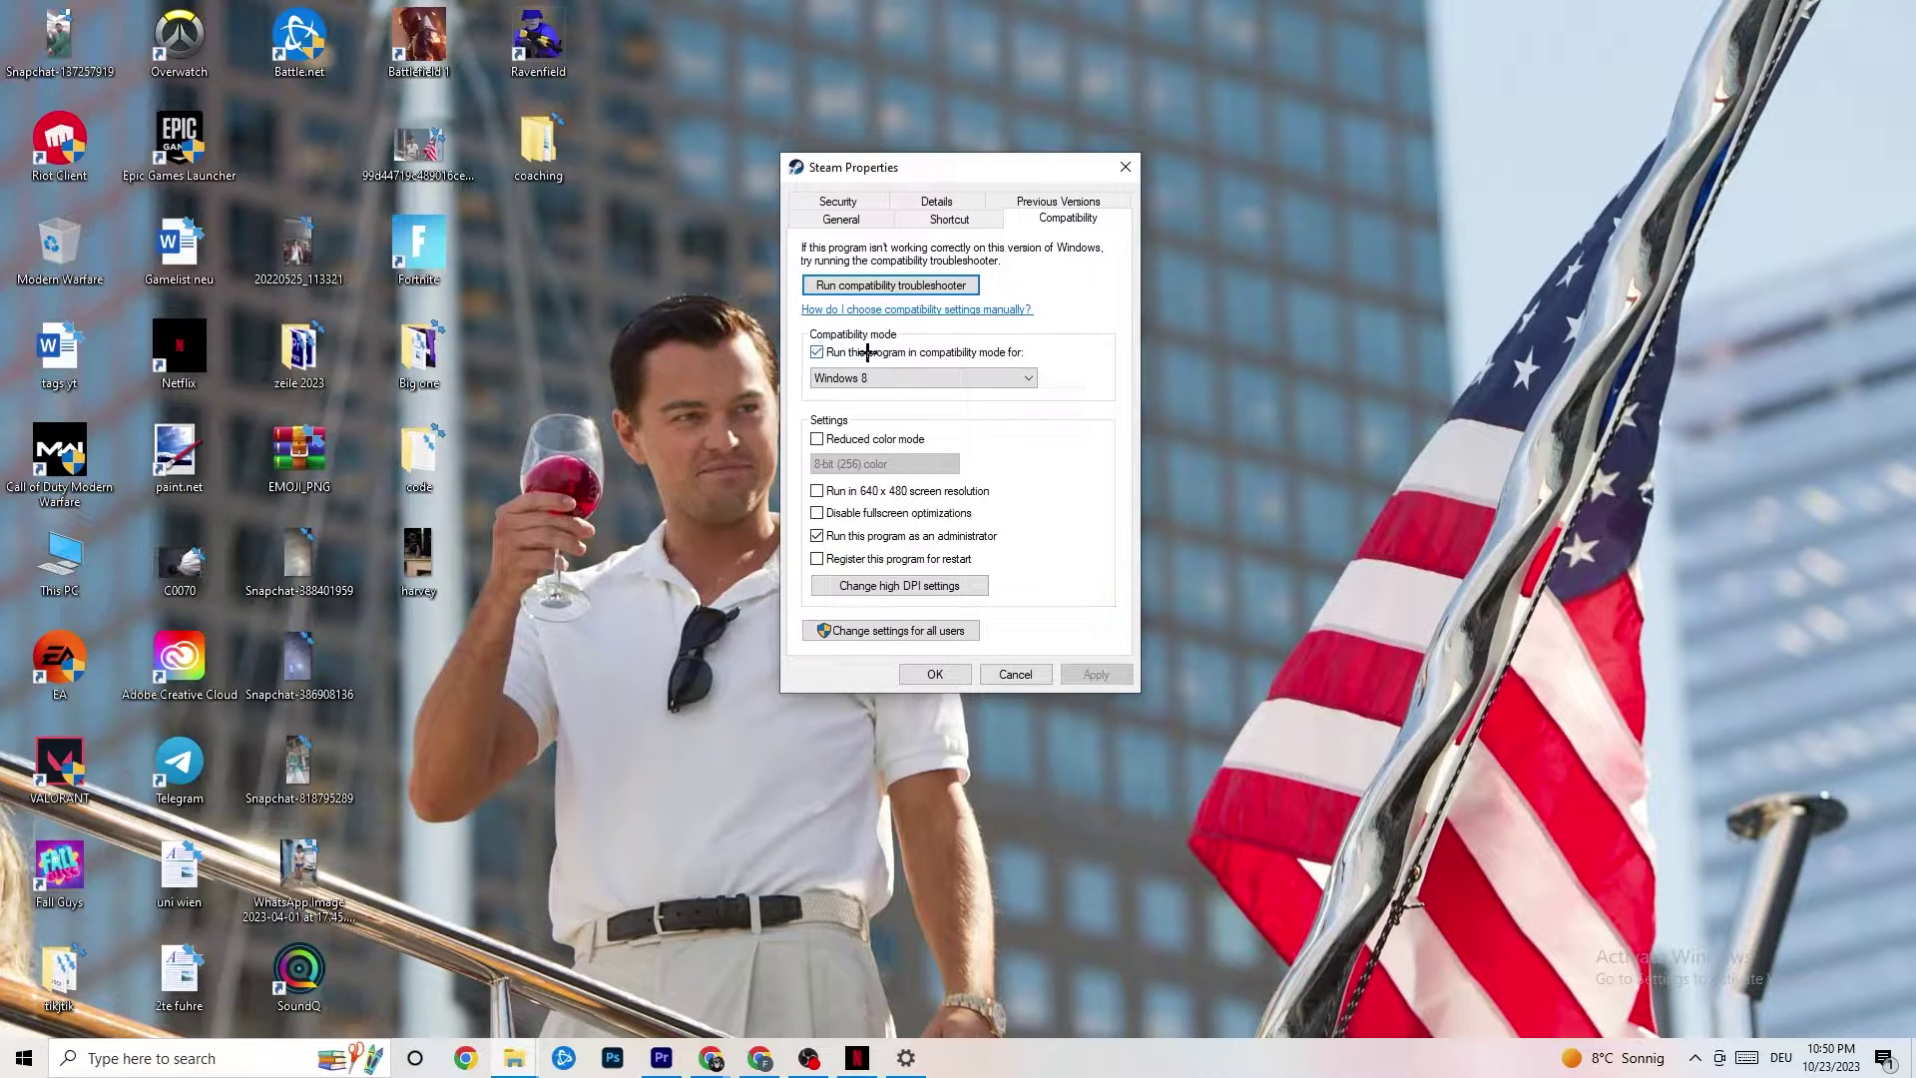
click(969, 377)
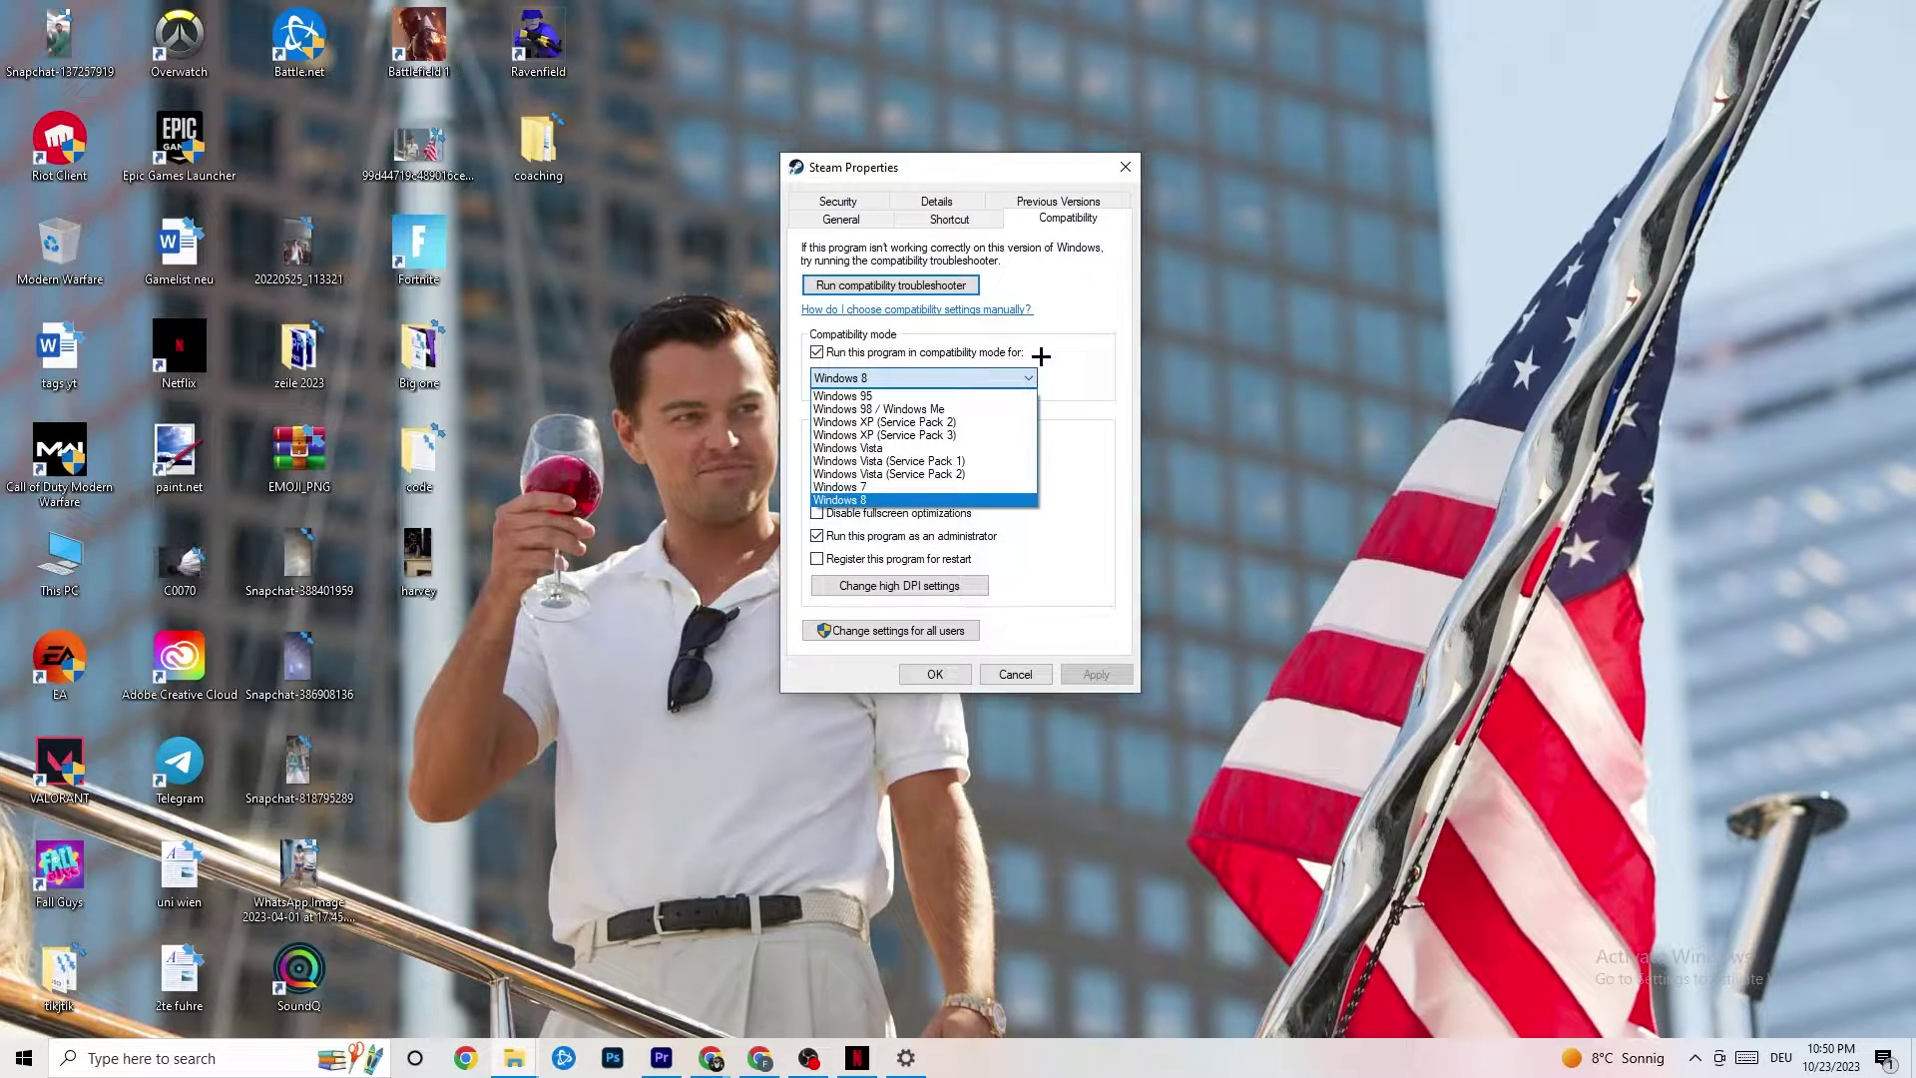
click(1082, 410)
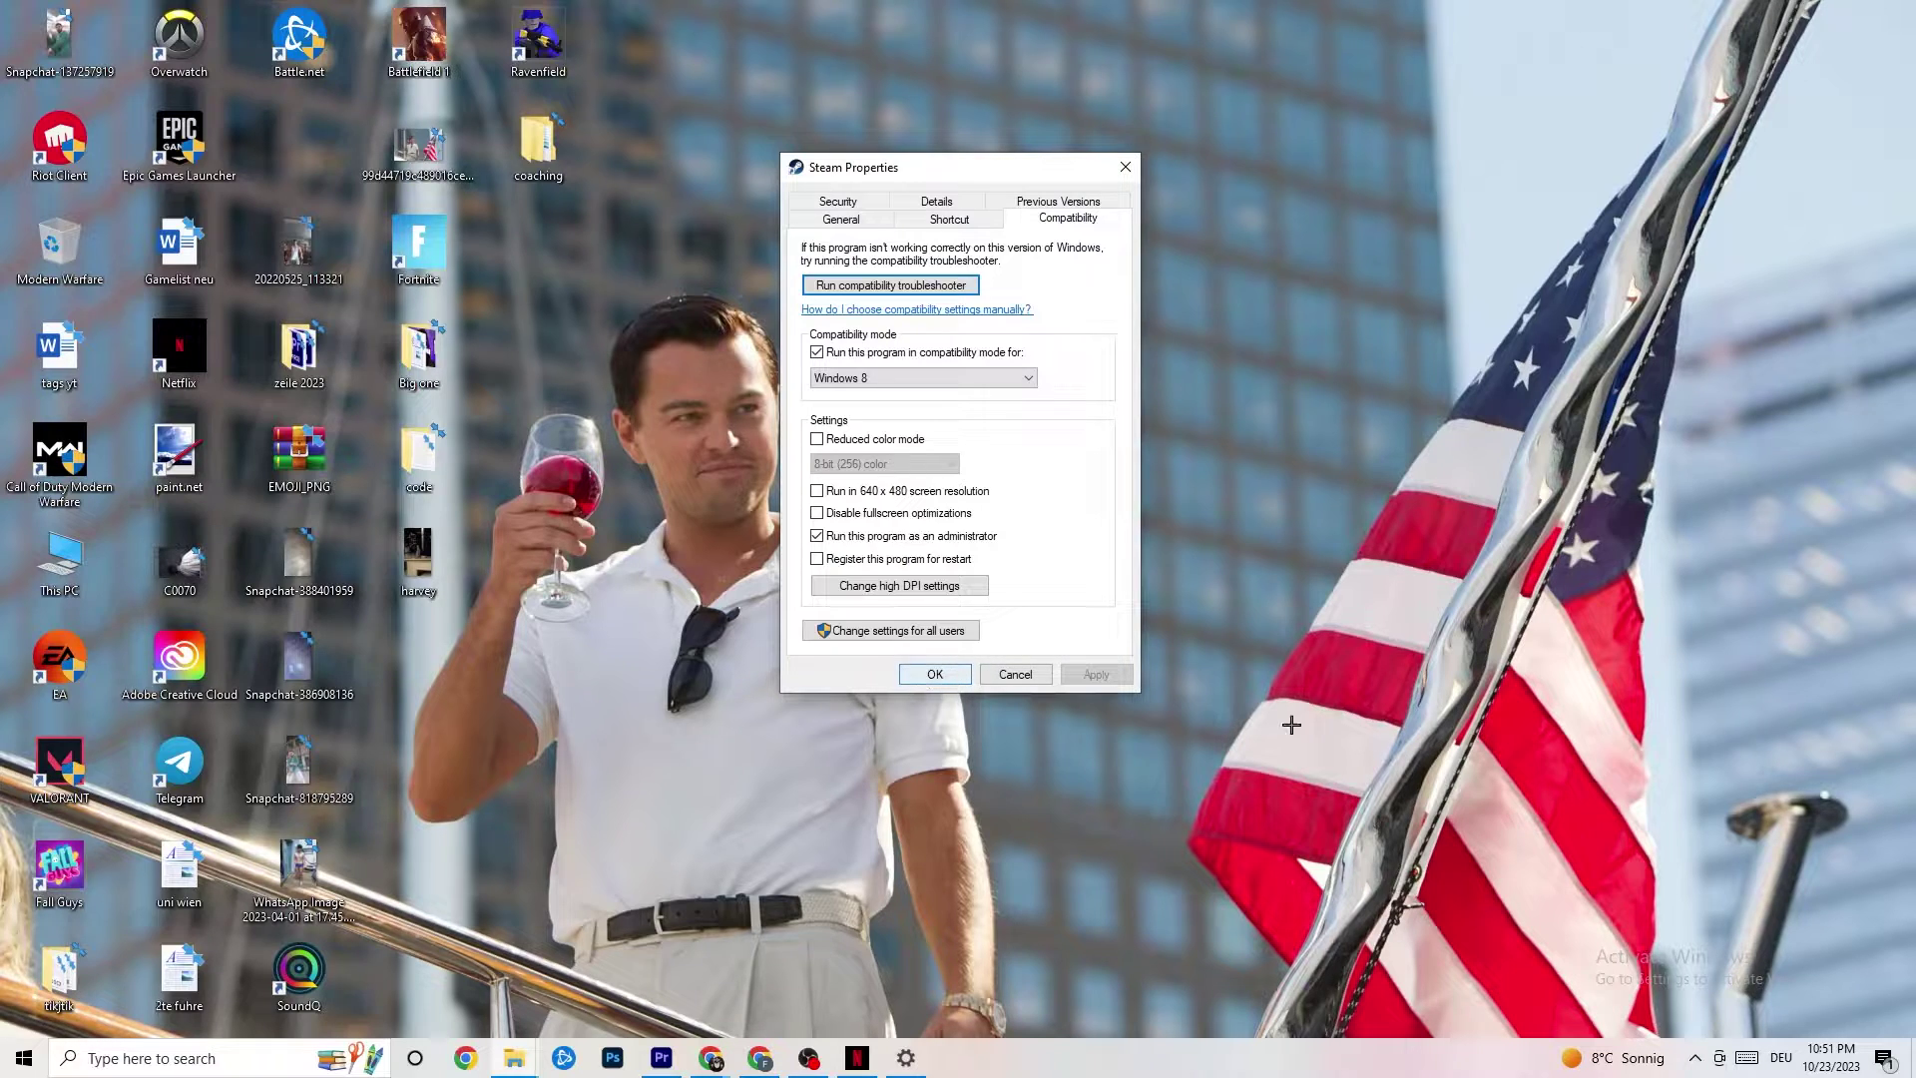
click(938, 675)
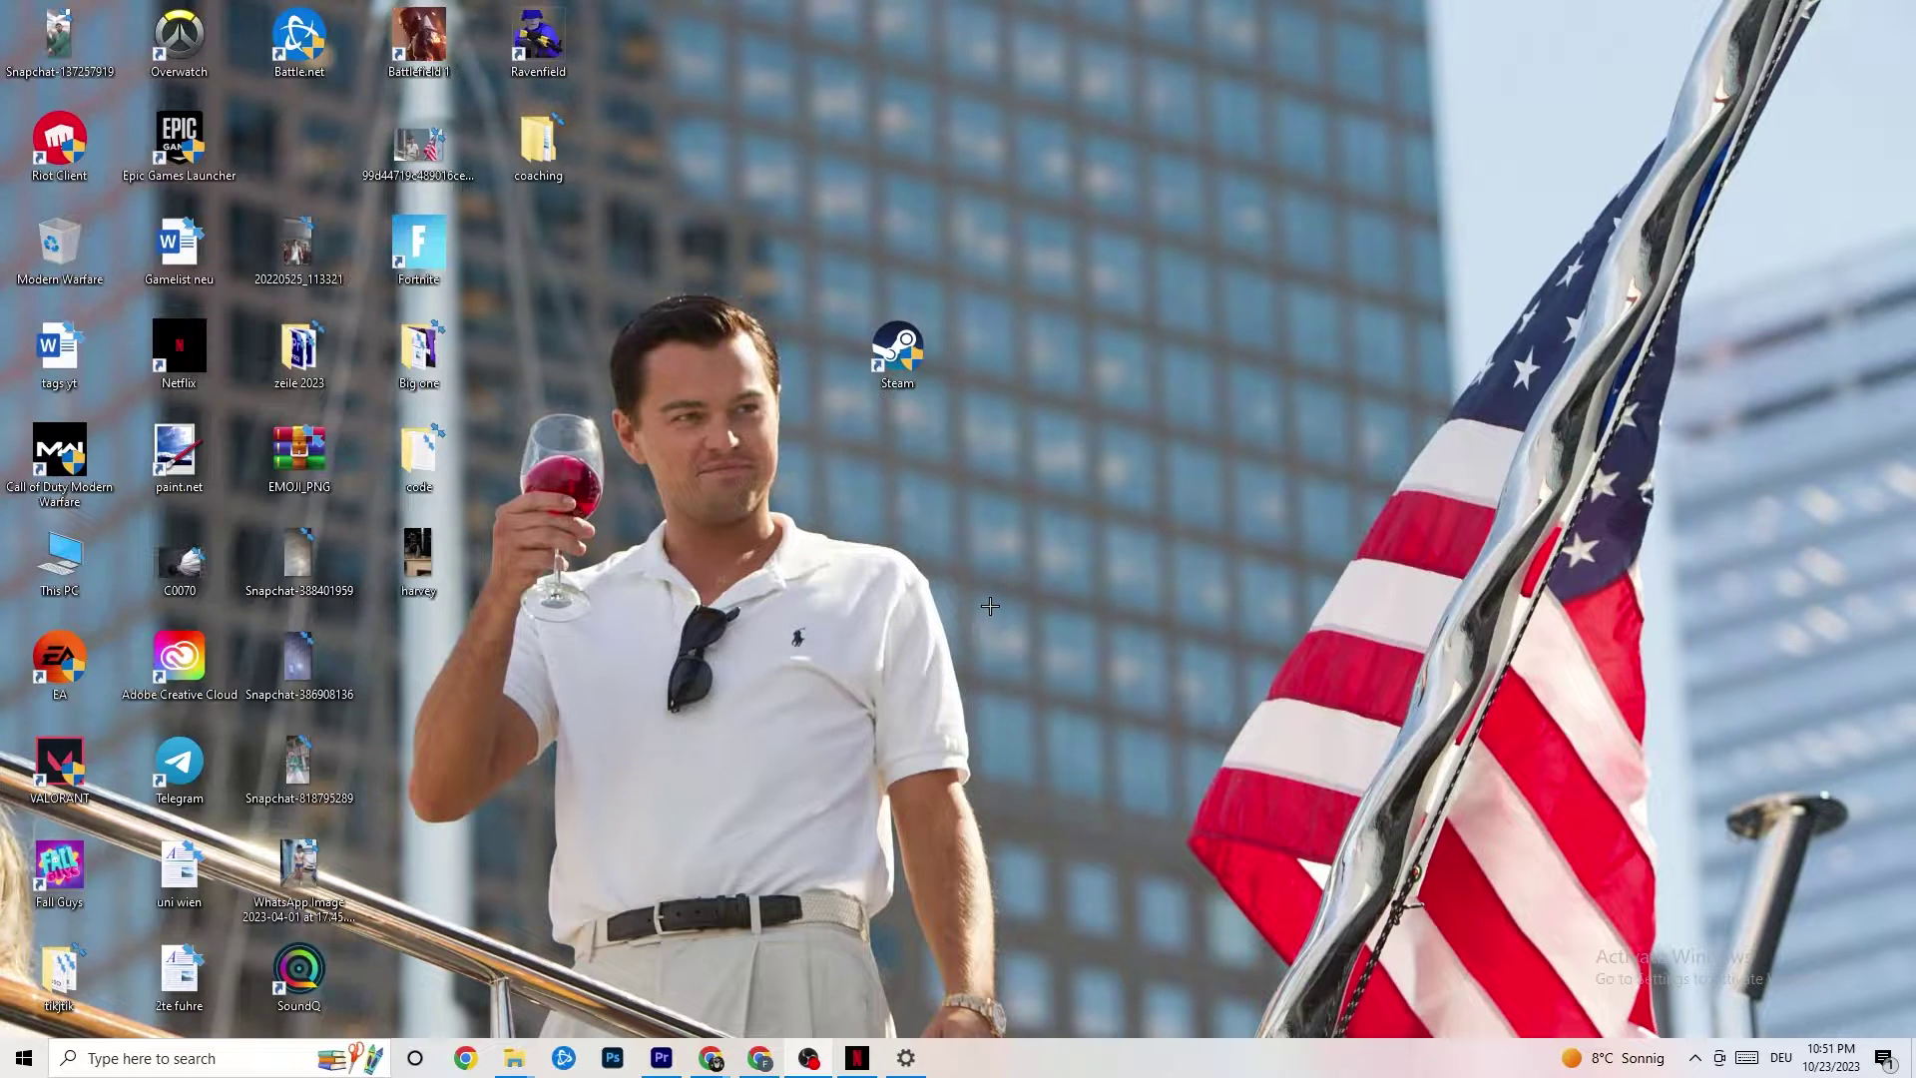
right_click(864, 358)
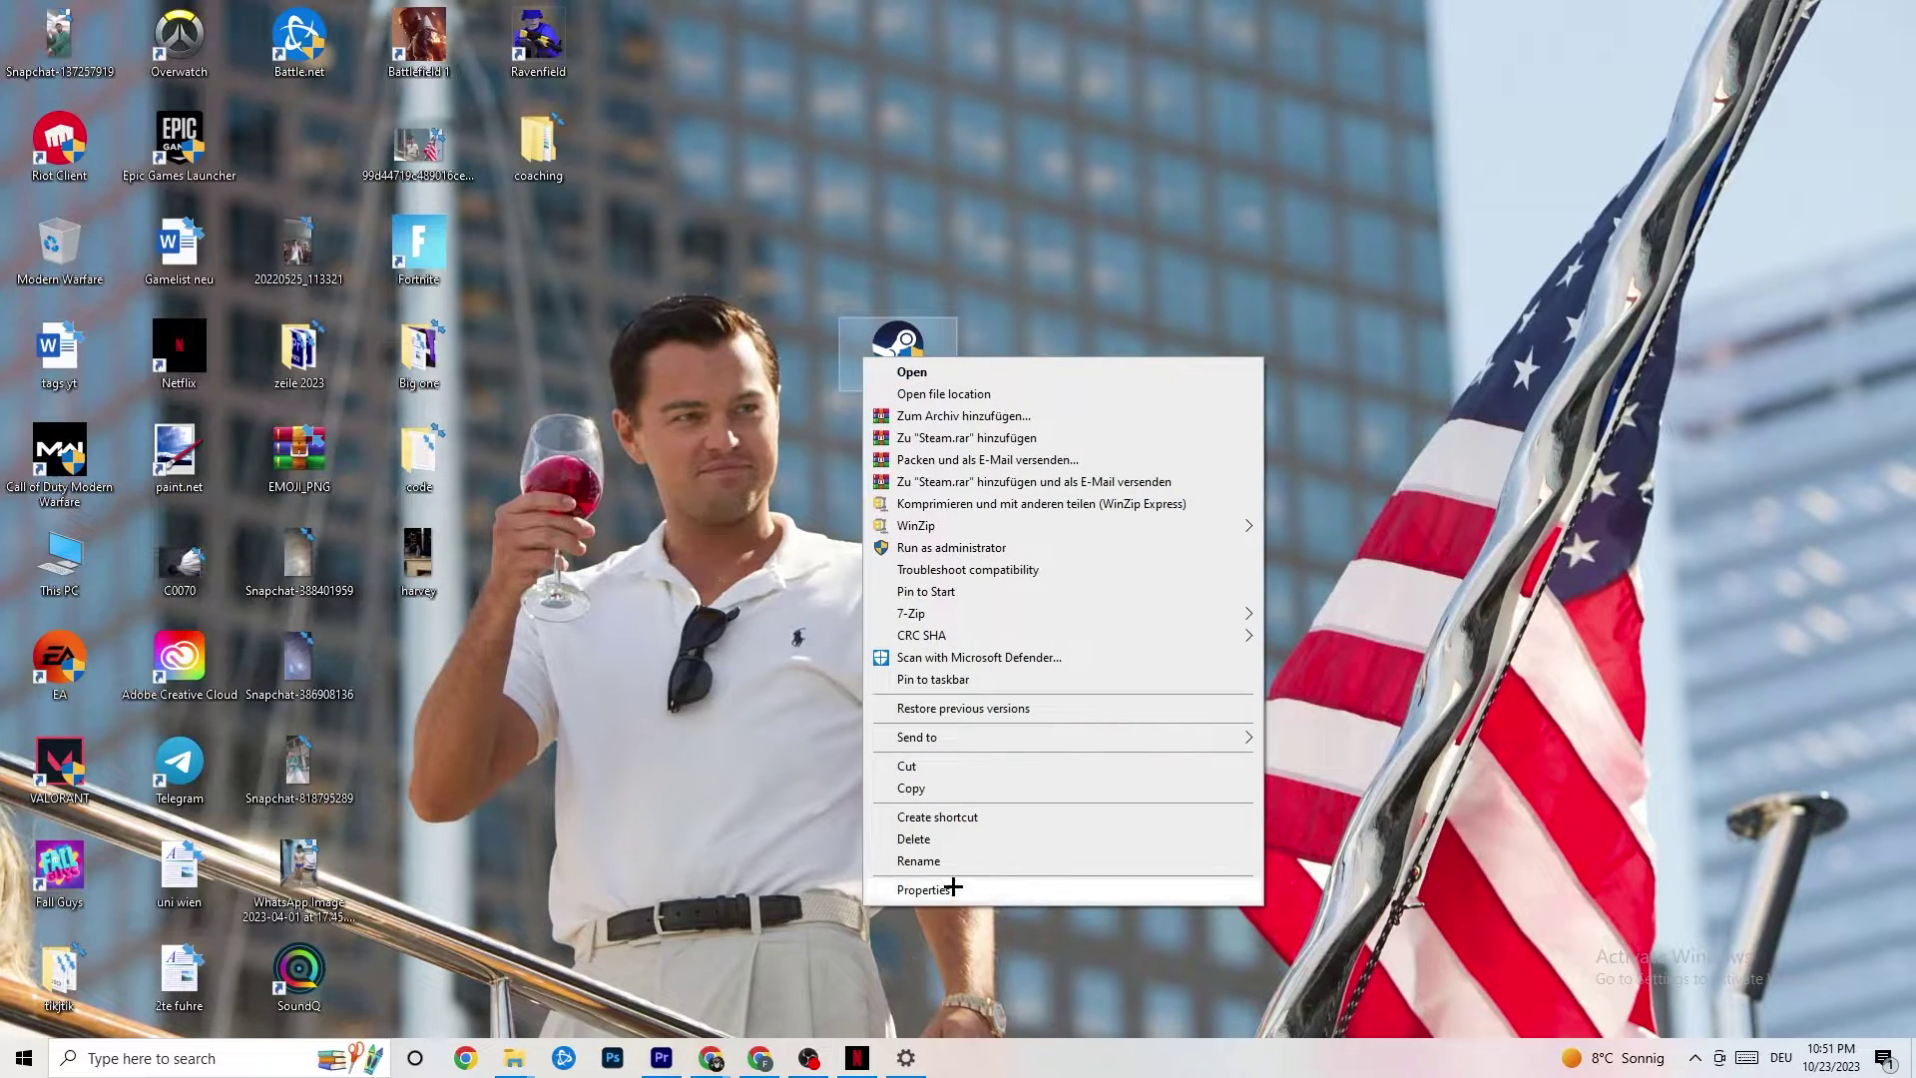
click(699, 486)
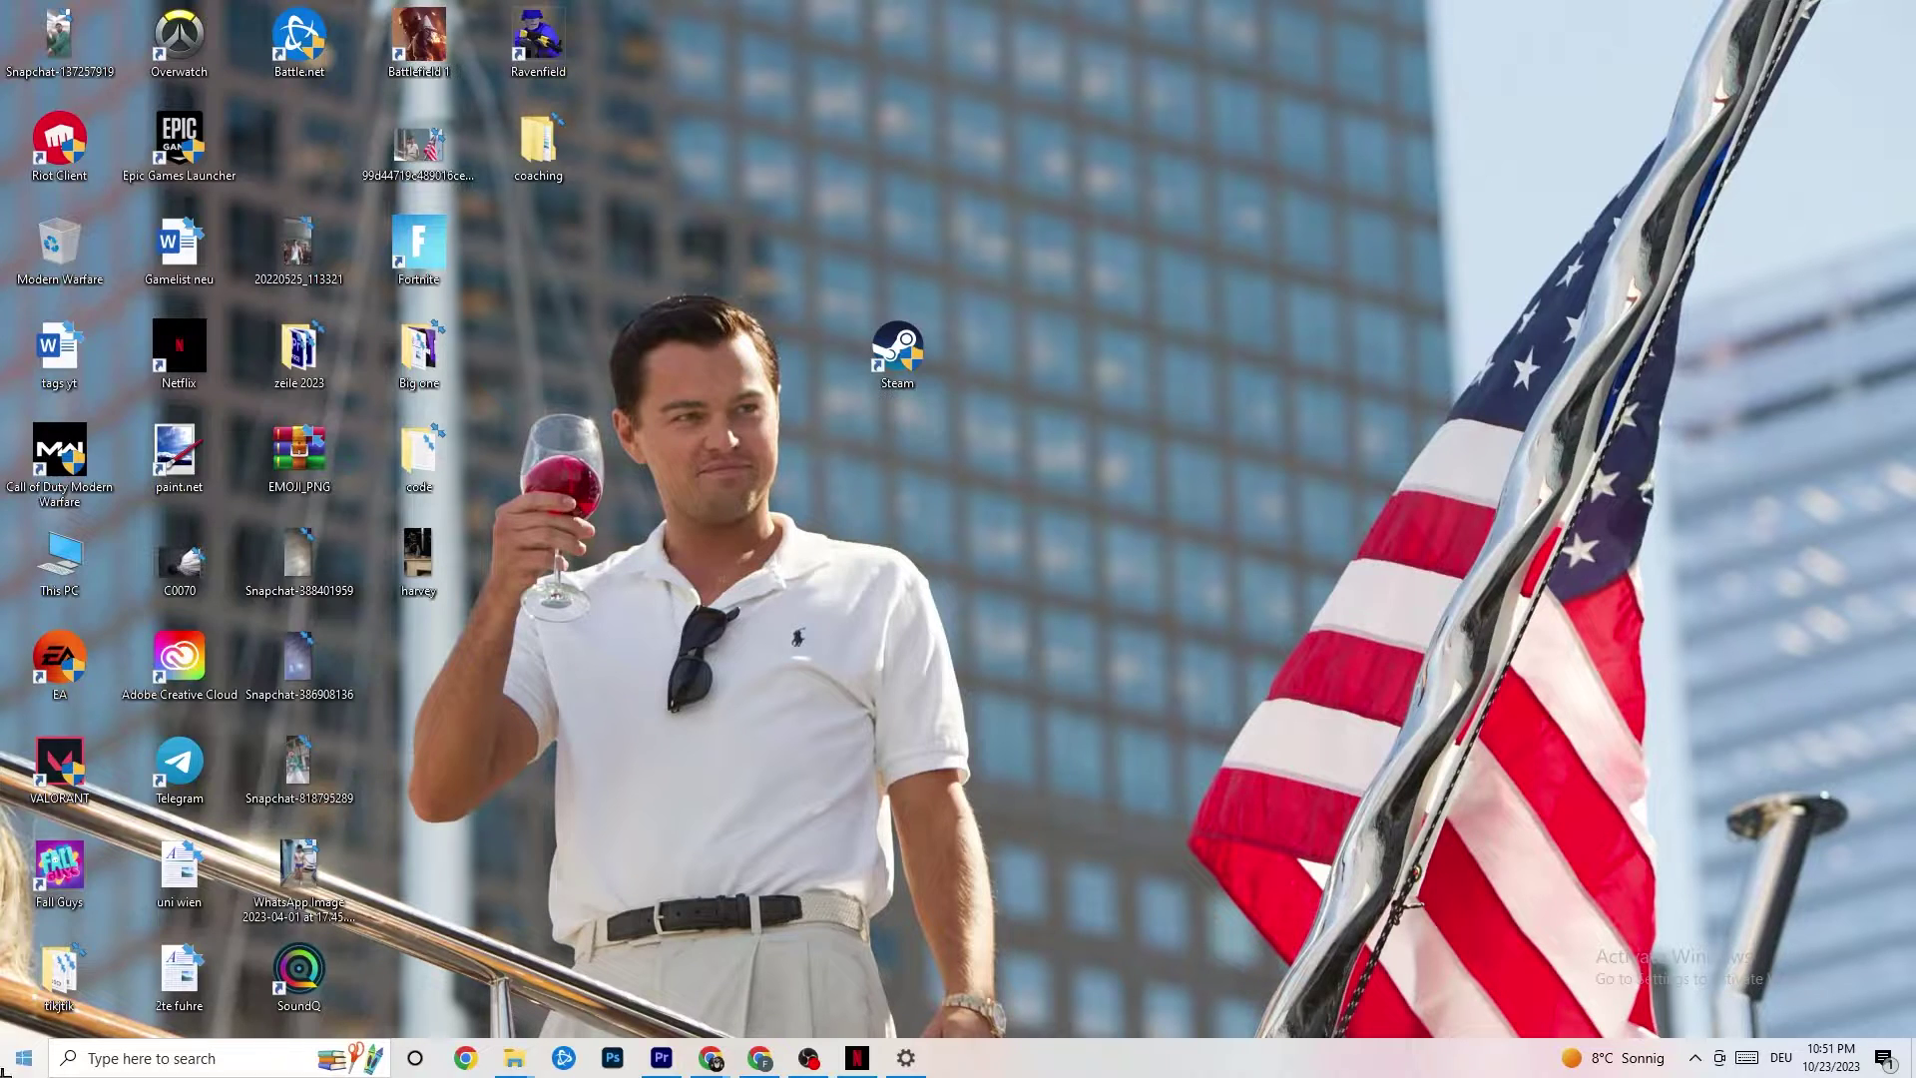
- Check the System display settings in Windows Settings, including the size options for text, apps and other items
click(24, 1058)
click(25, 965)
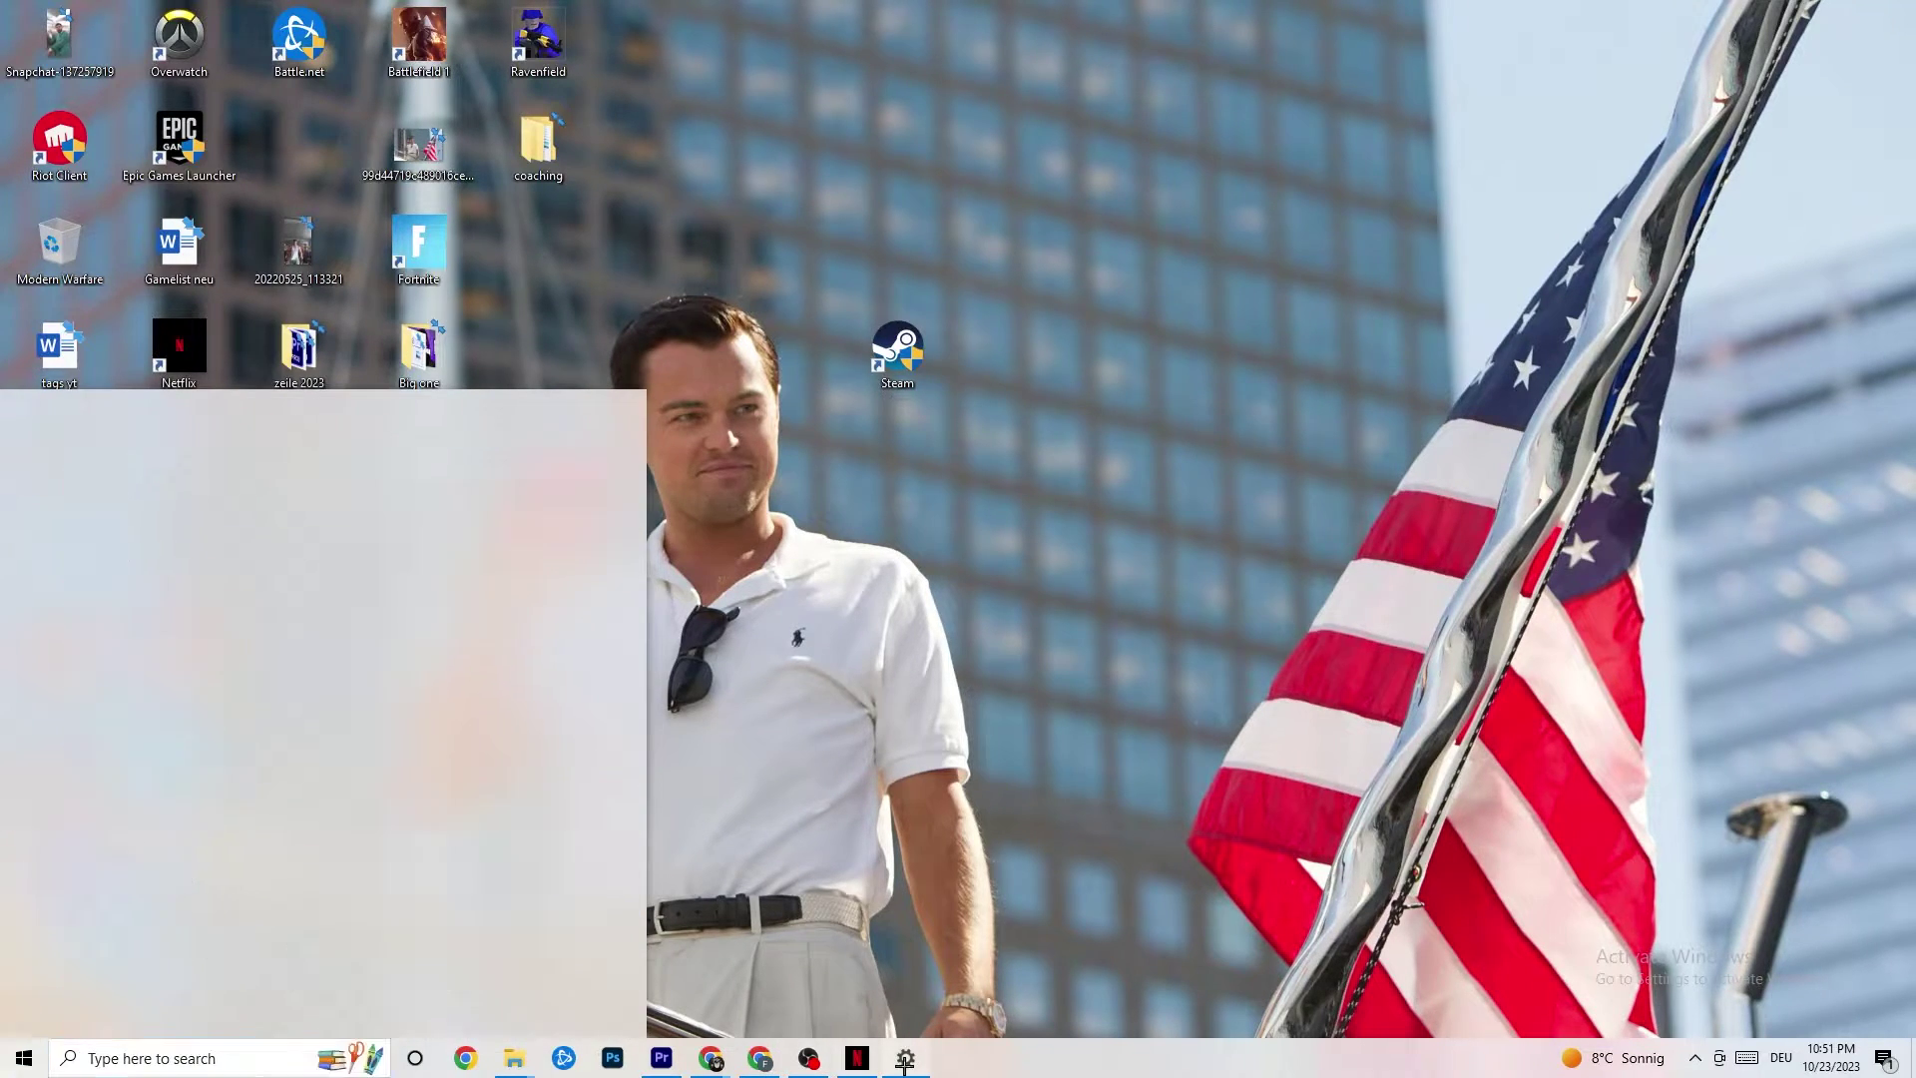
click(8, 20)
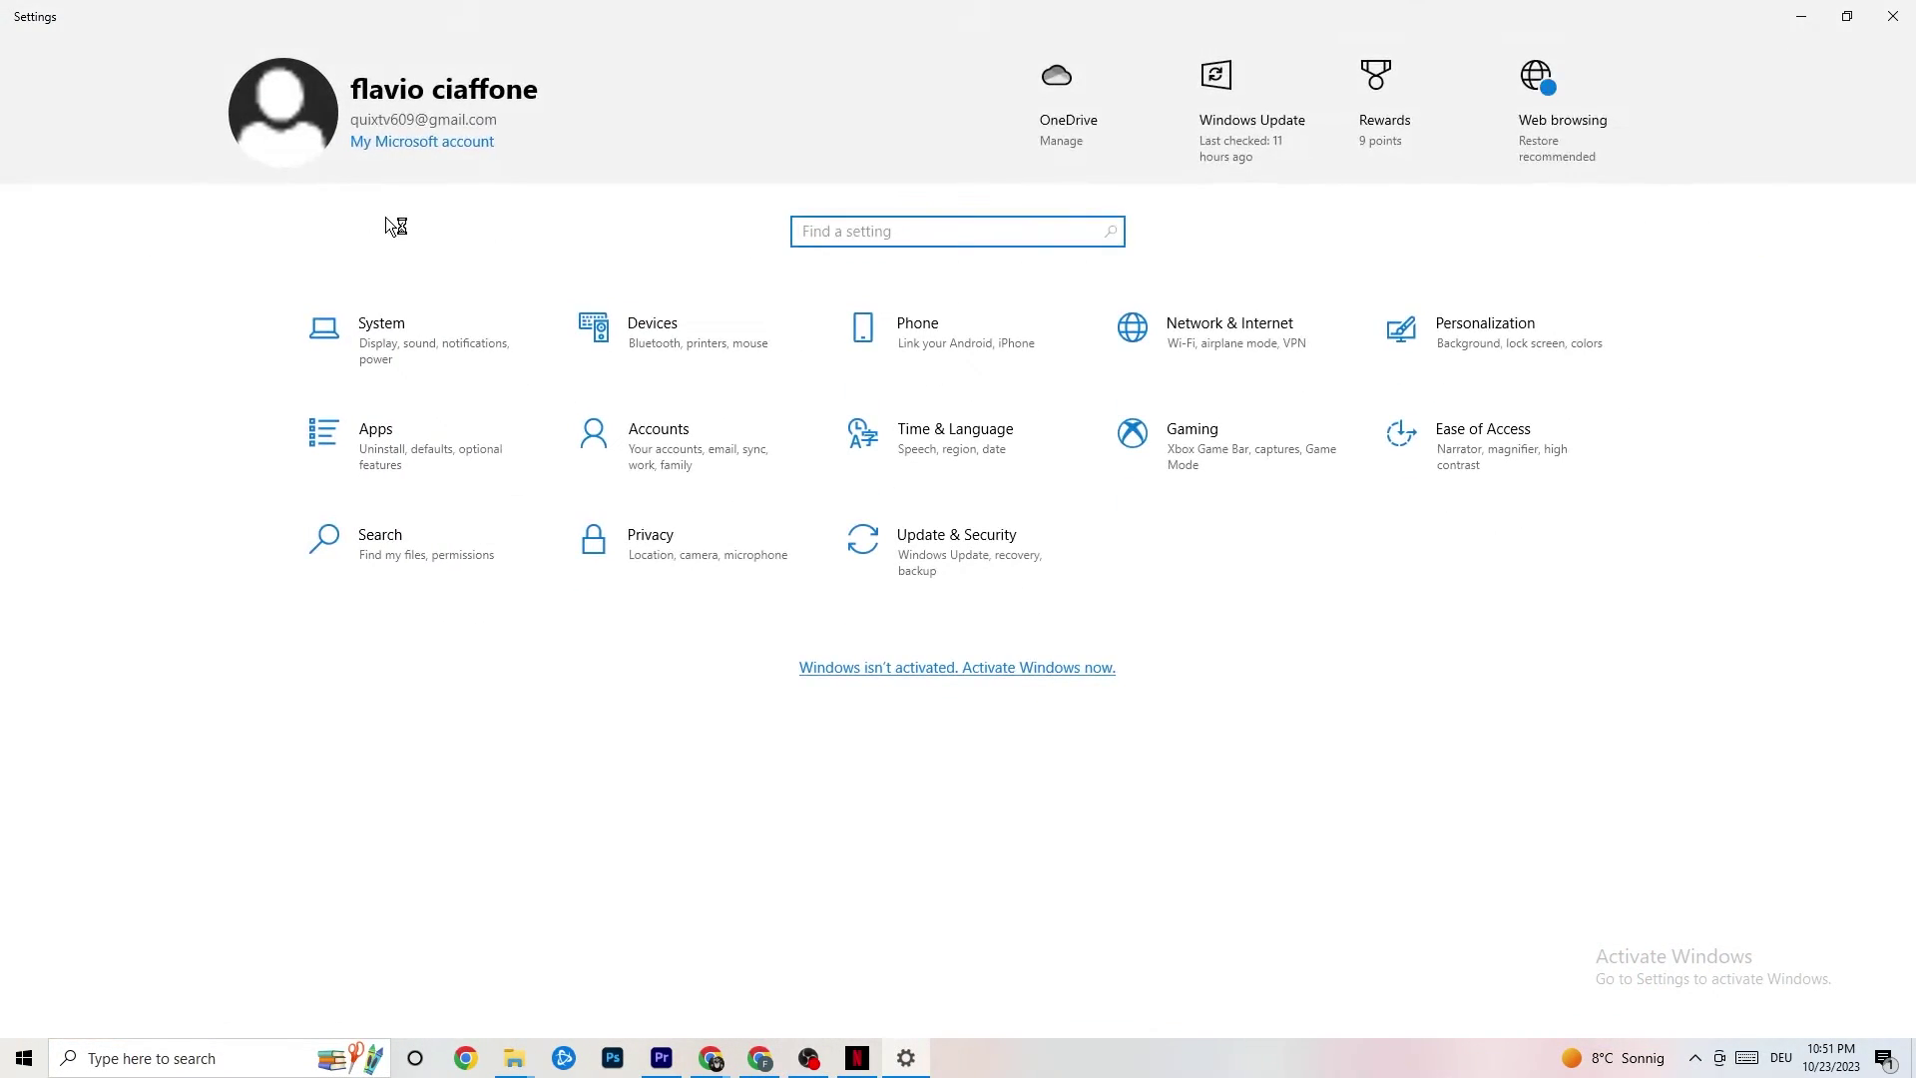
click(464, 369)
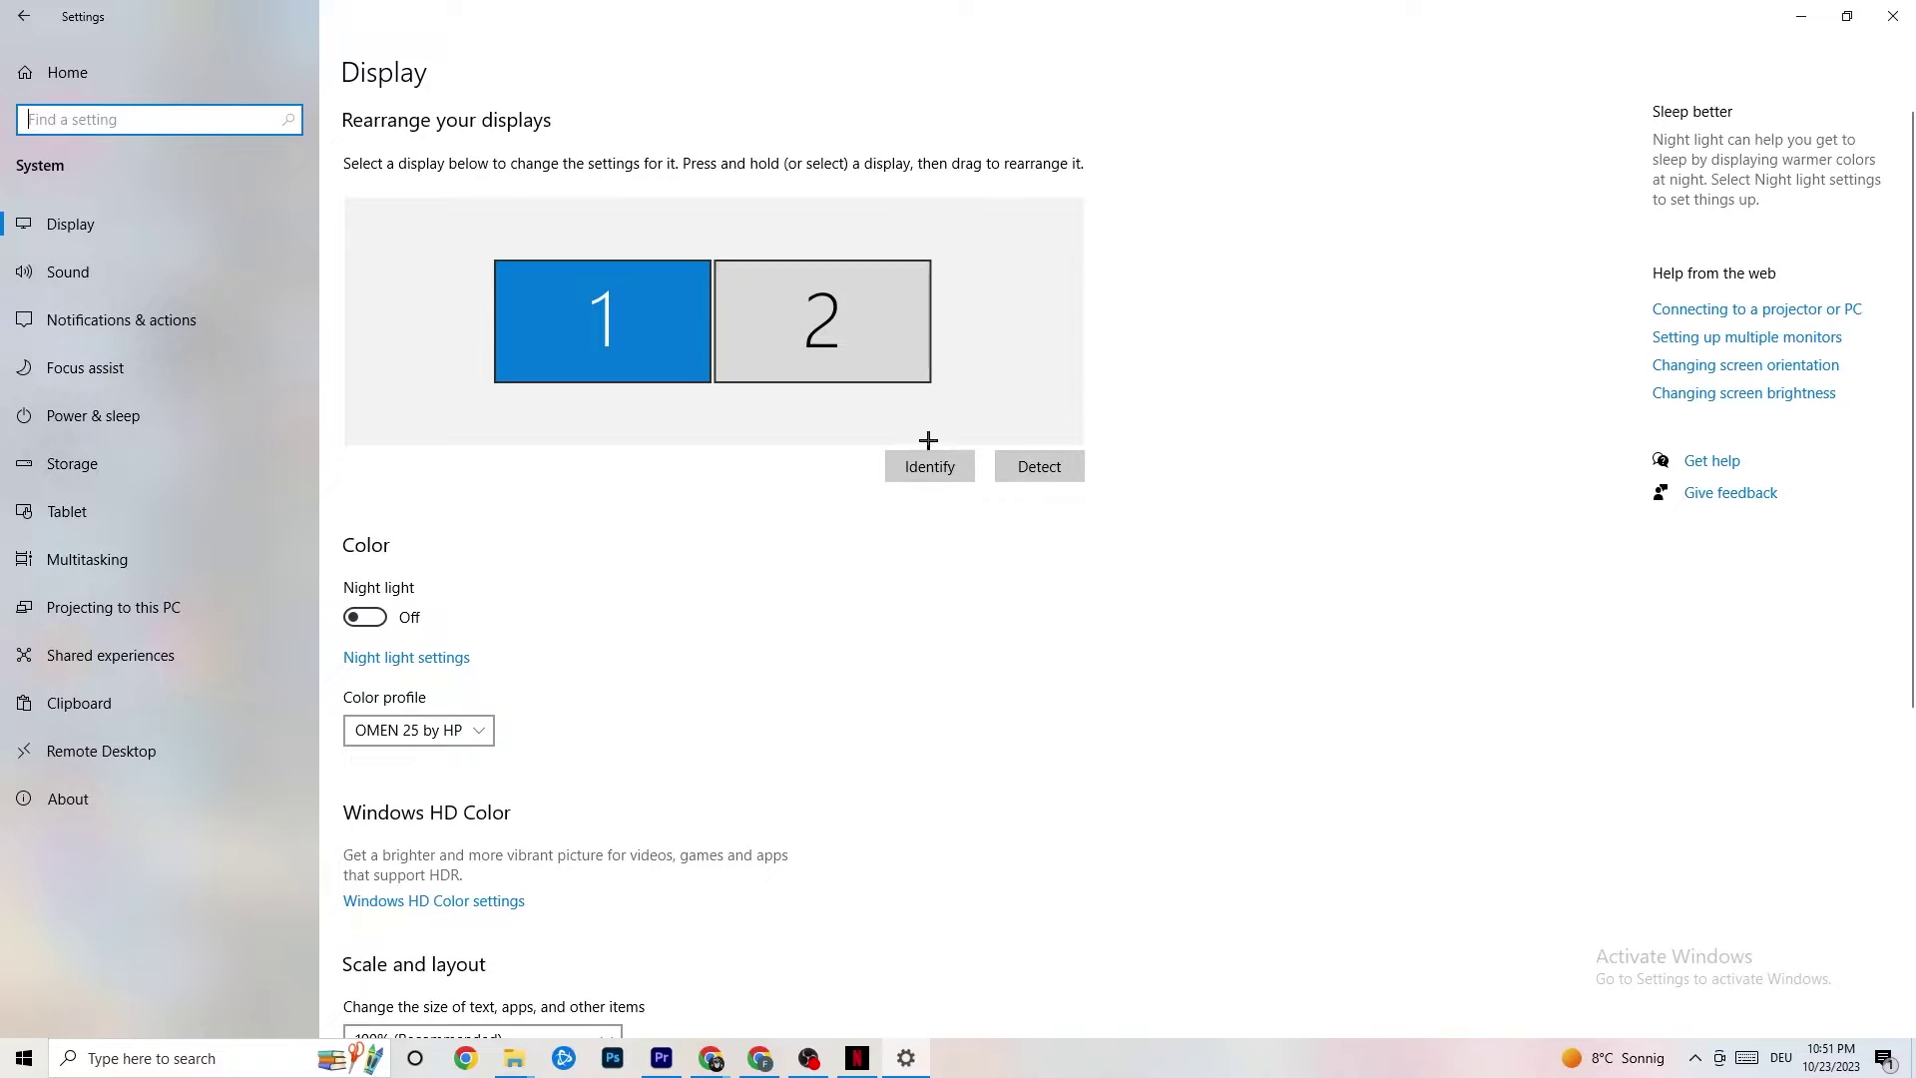
scroll(553, 350, down, 5)
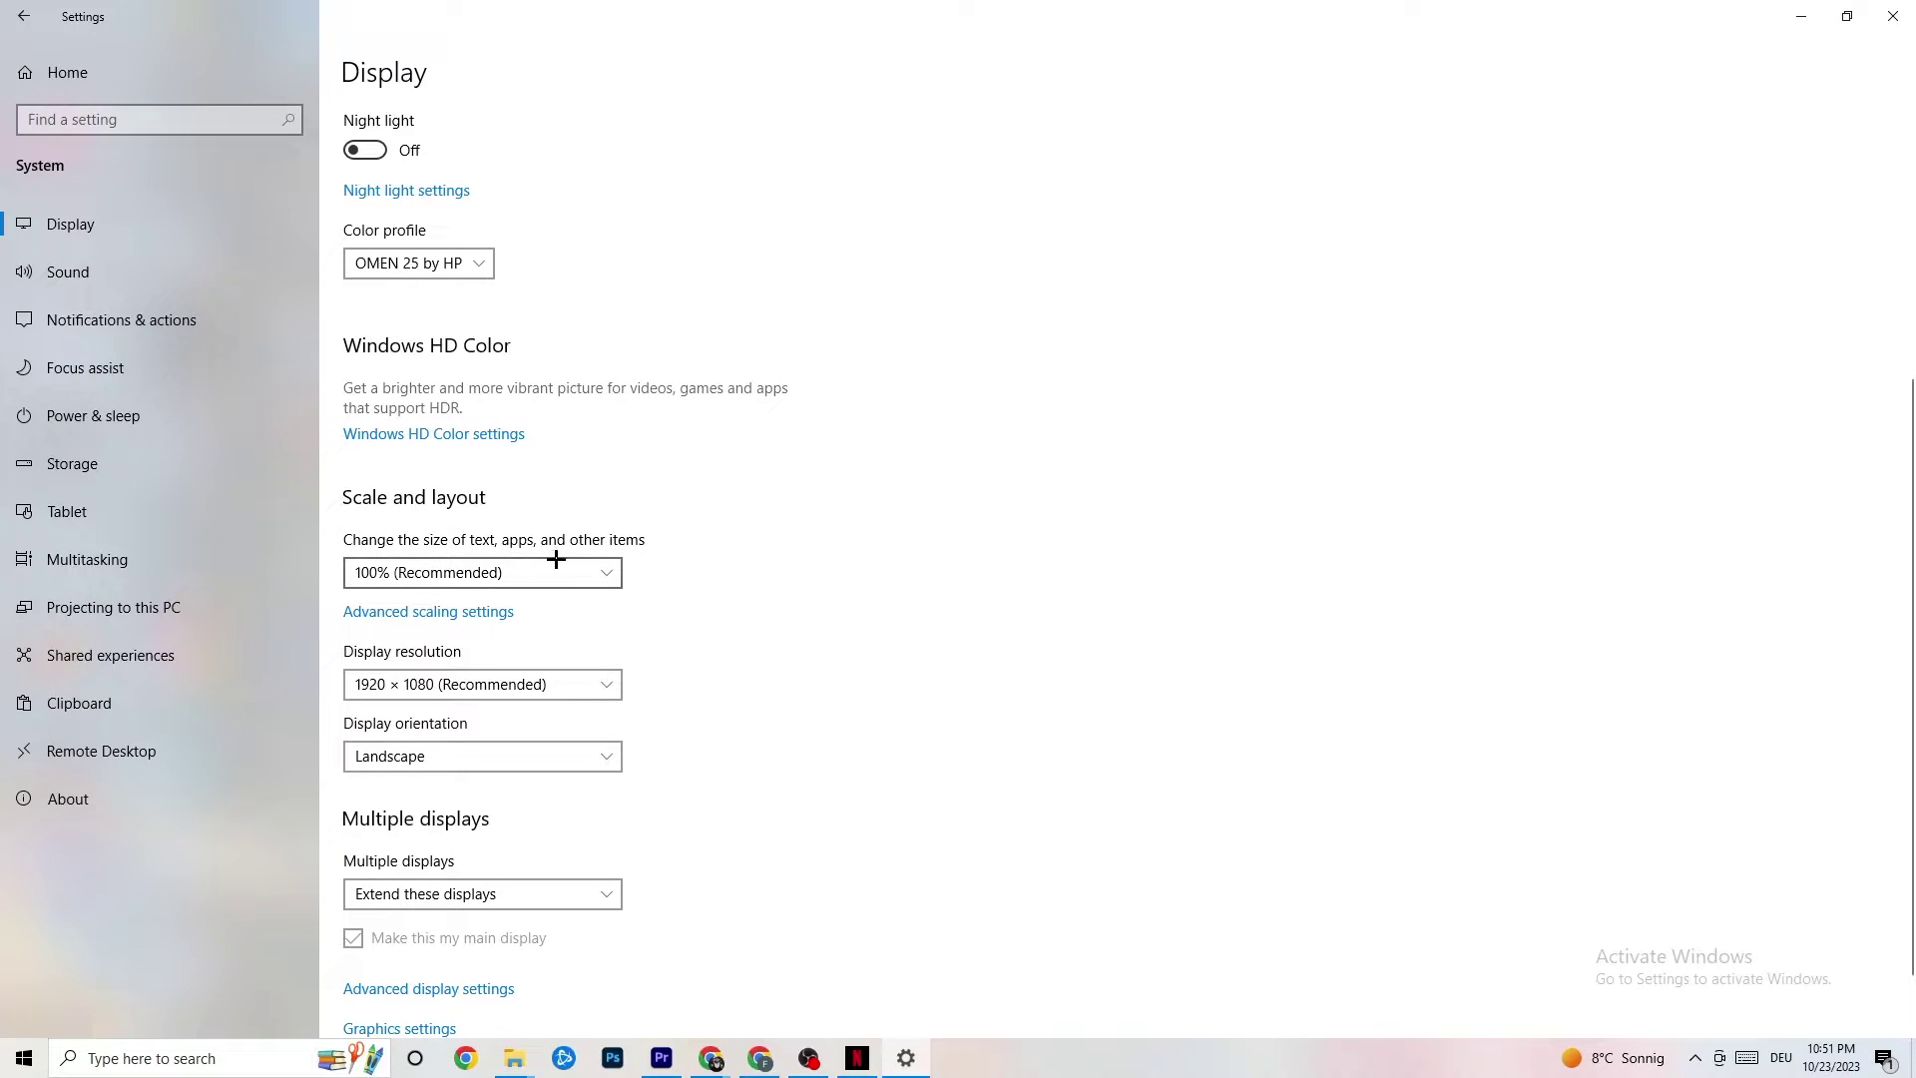
click(586, 560)
click(869, 487)
- Review the available power plans through the additional power settings of Power & sleep, and close Power Options
click(127, 411)
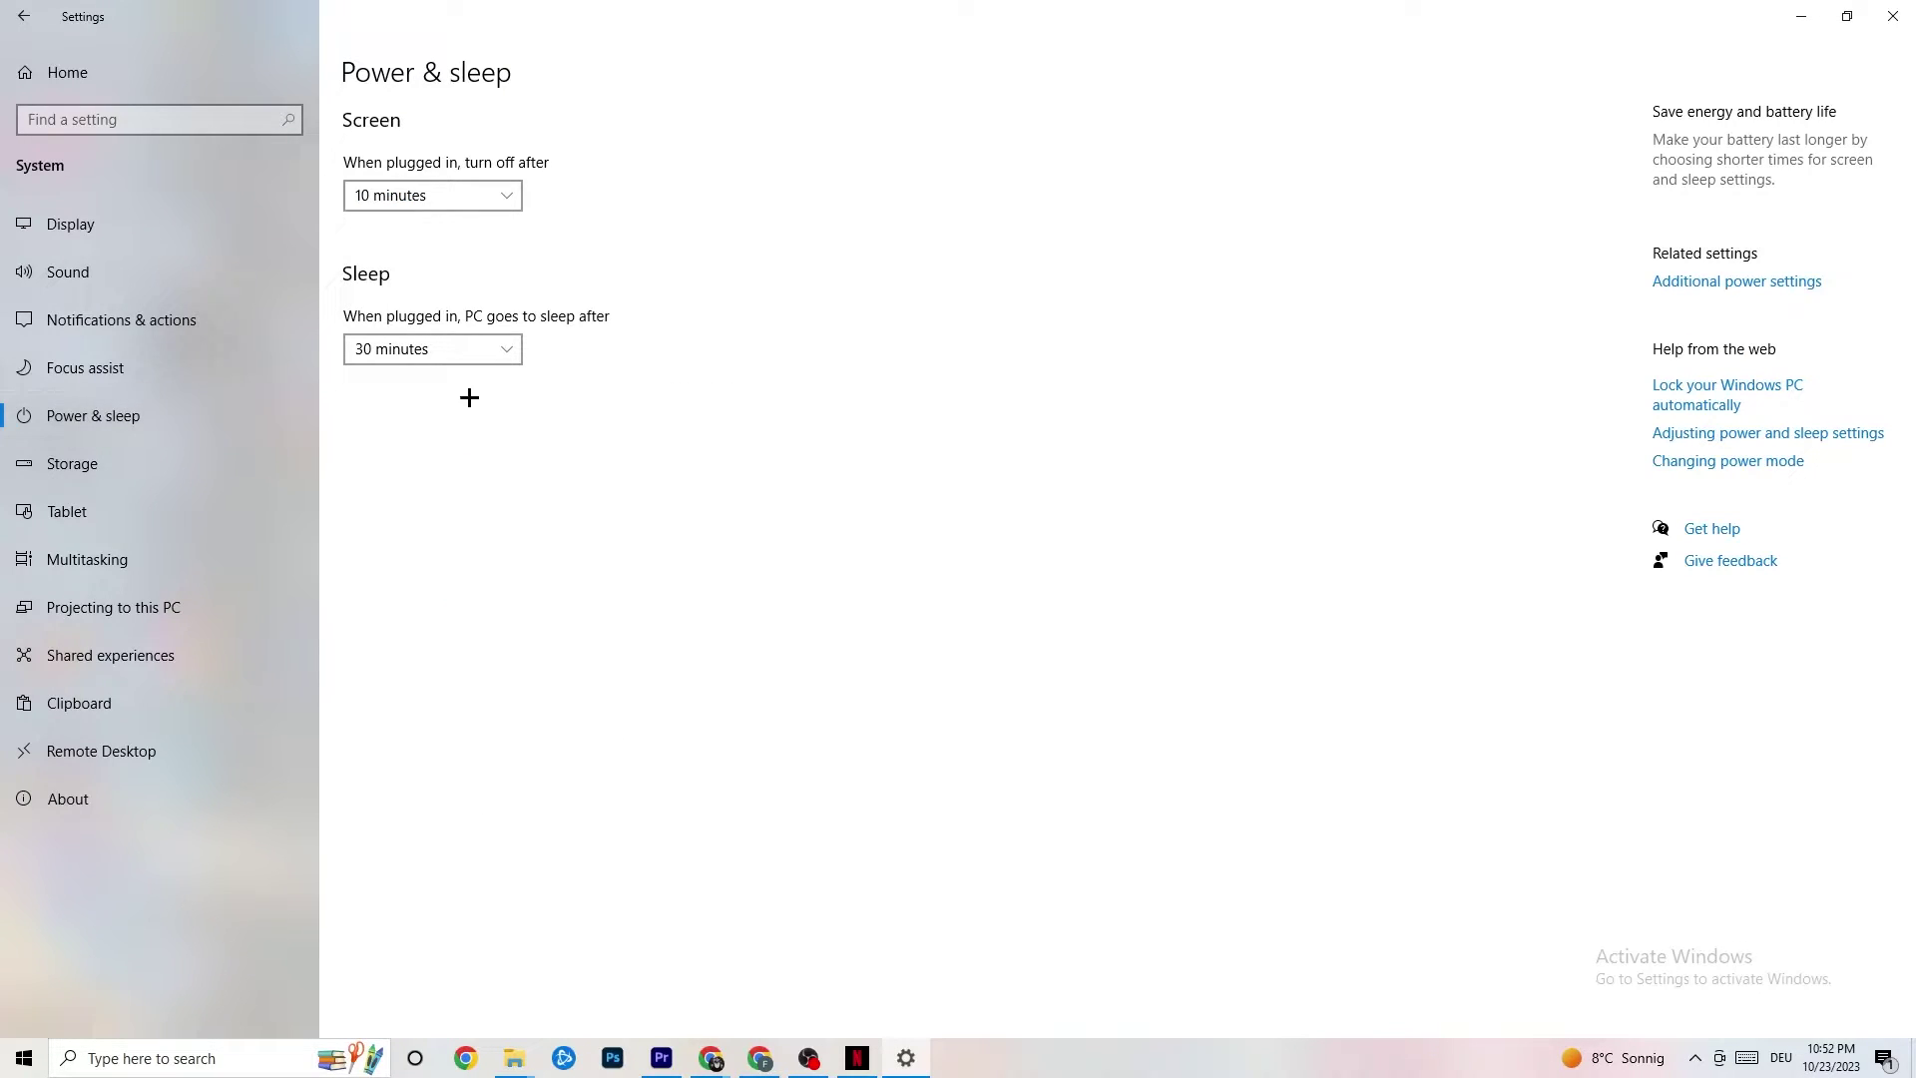
click(1754, 283)
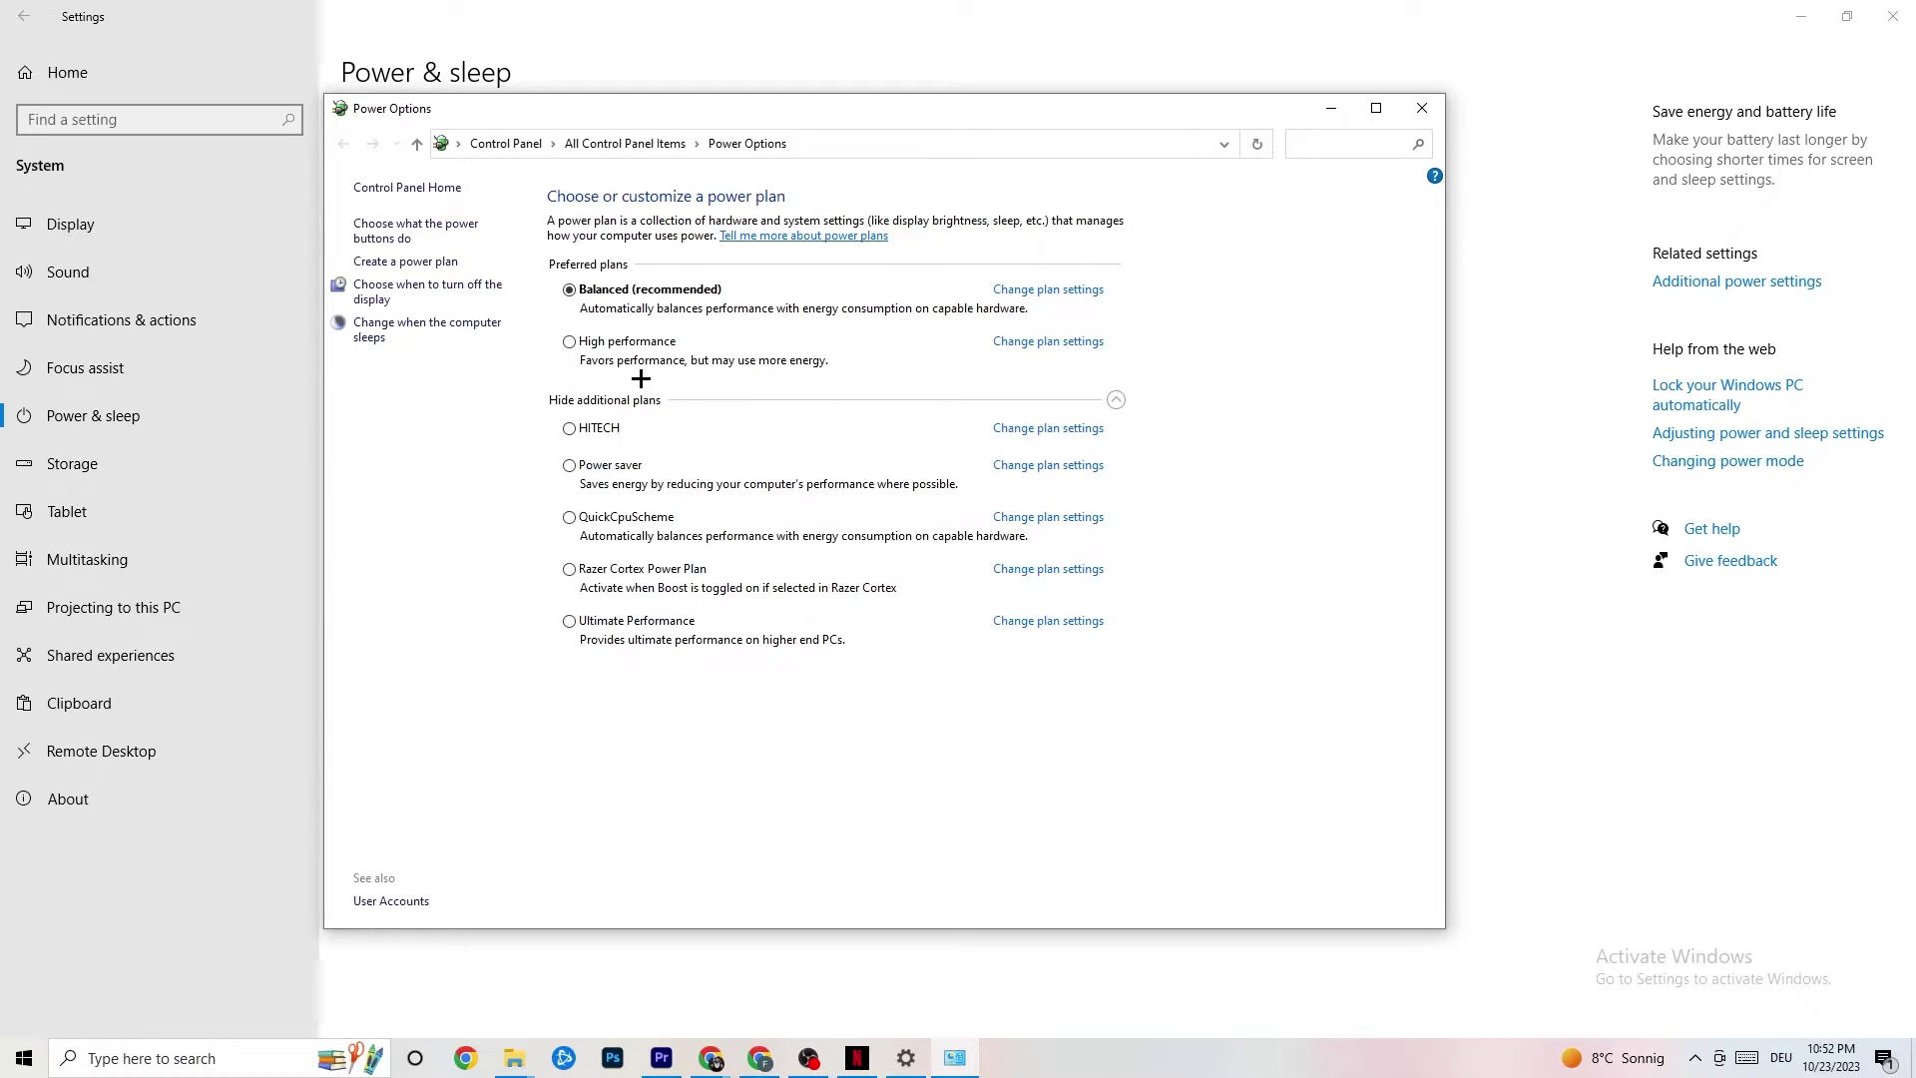
click(1418, 111)
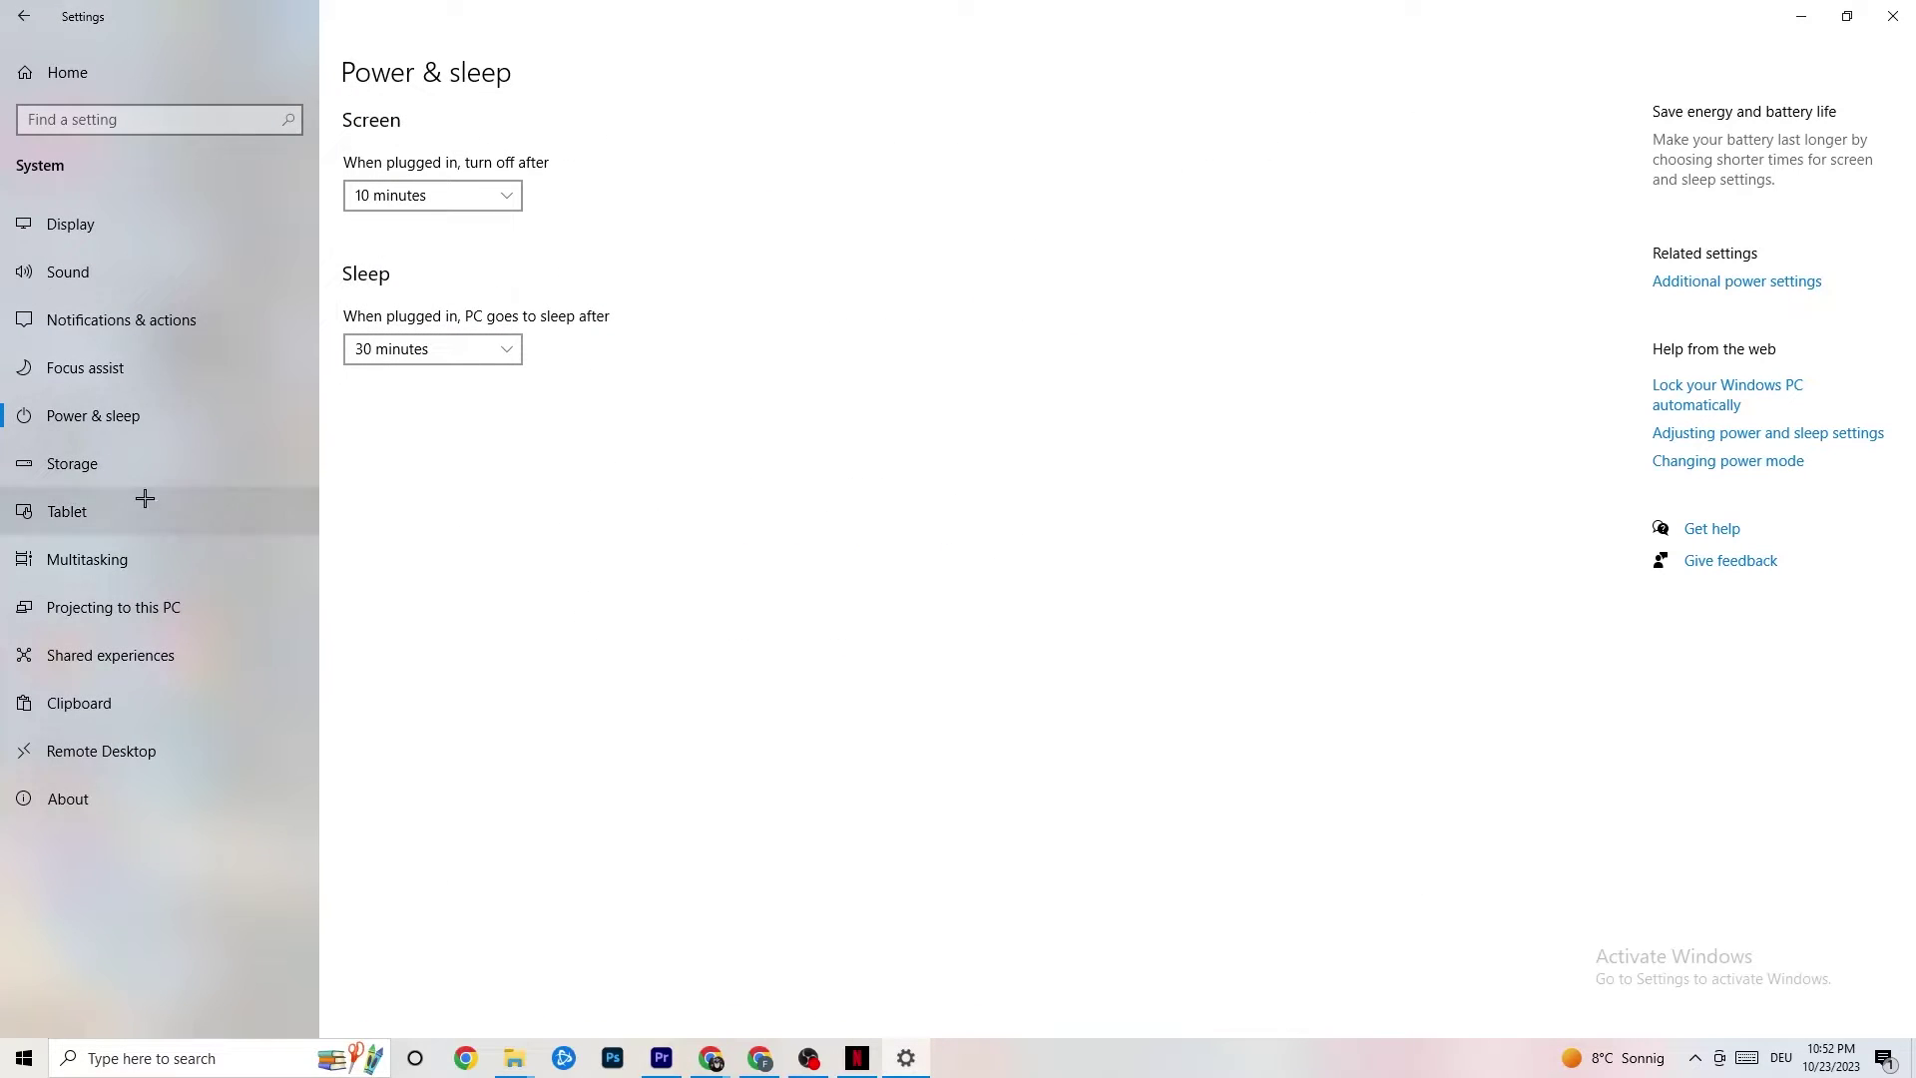
- Examine the Storage Sense configuration, including its run frequency and recycle bin retention options, and return to the Storage page
click(120, 463)
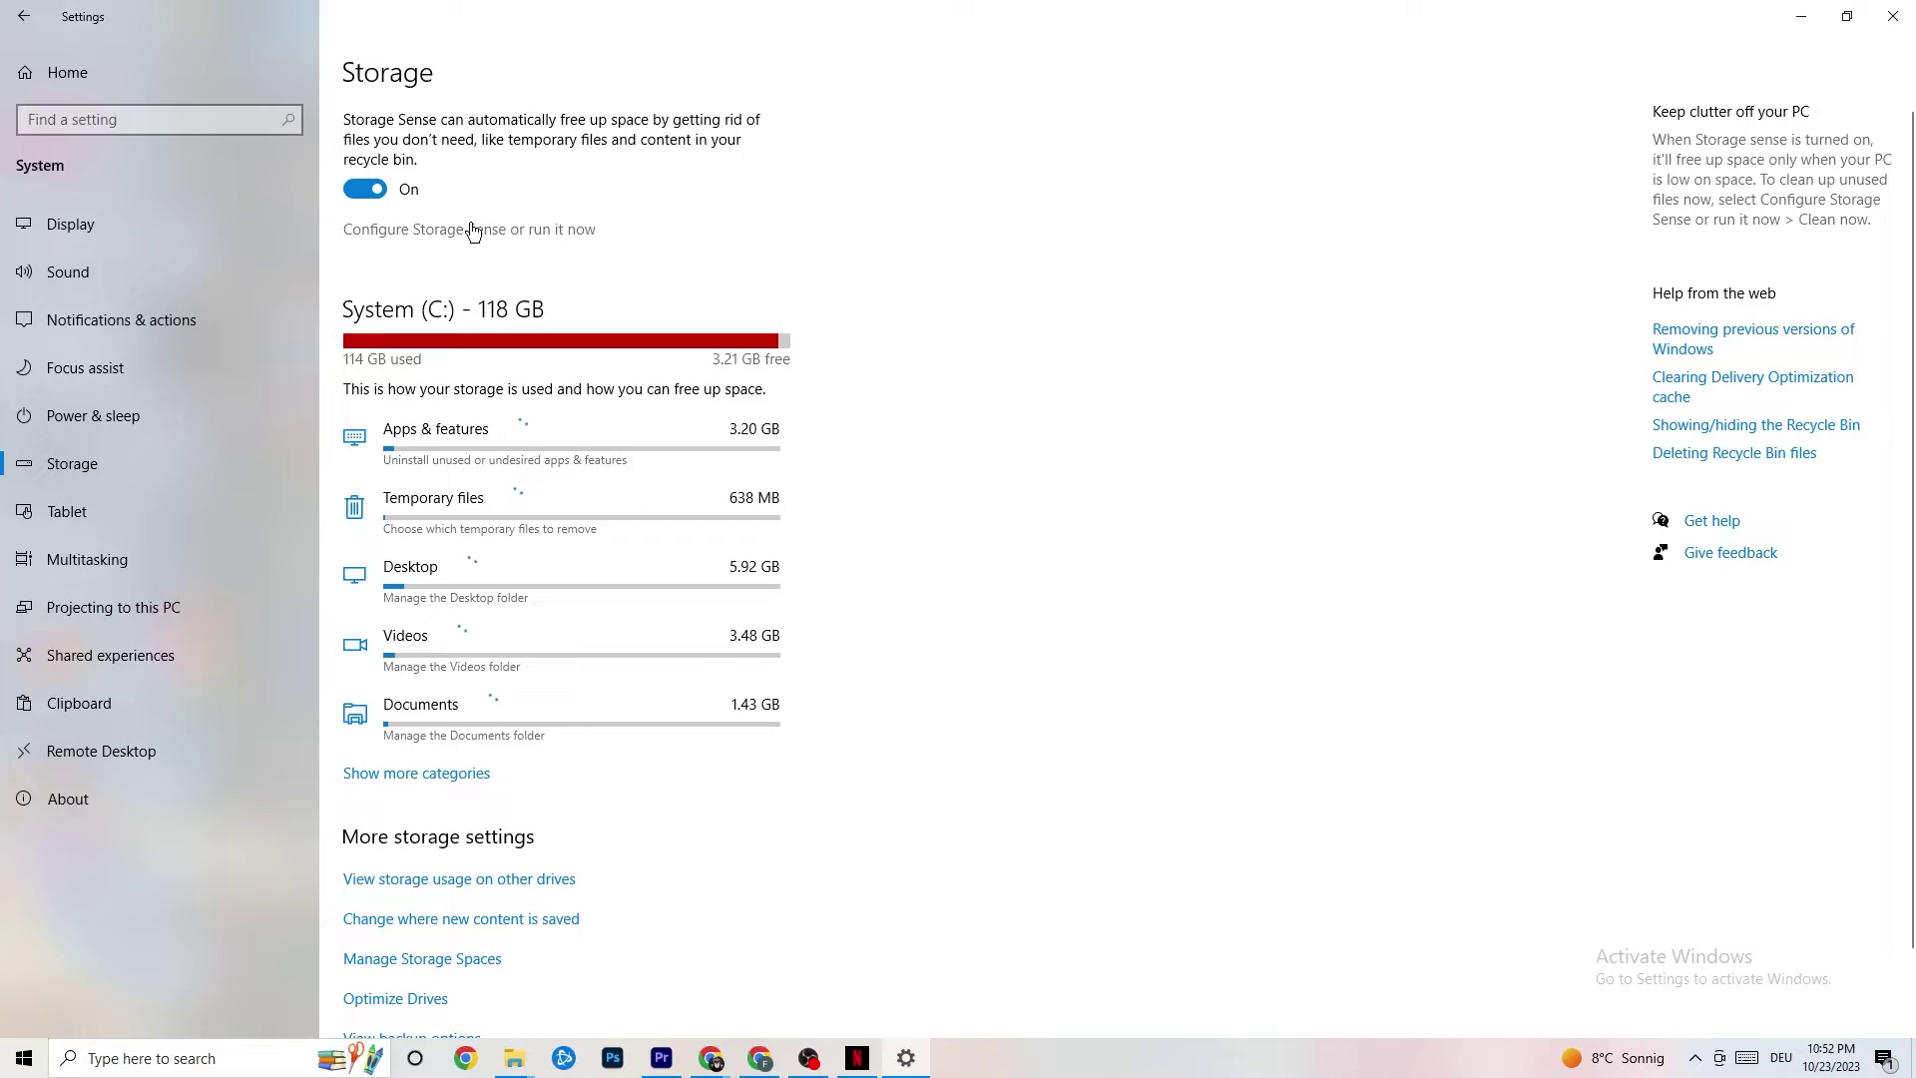
click(537, 231)
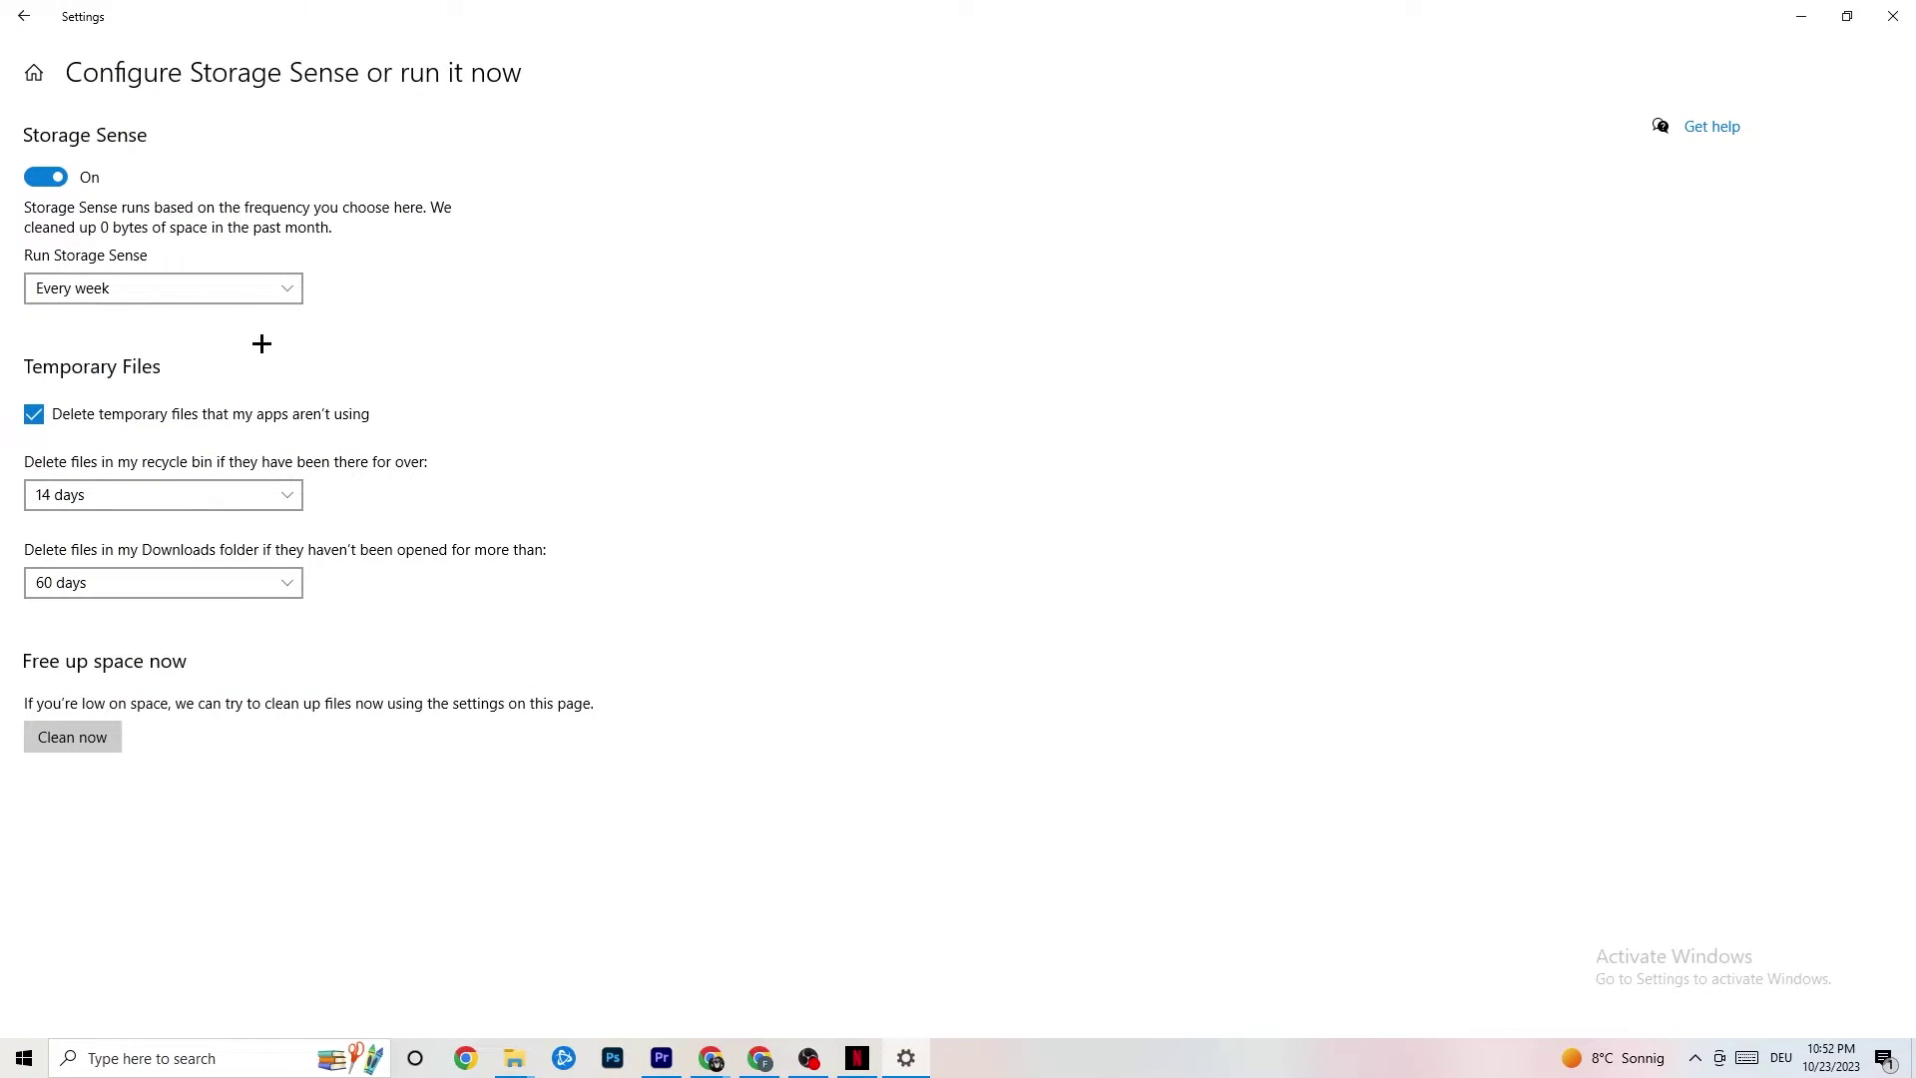
click(249, 287)
click(663, 423)
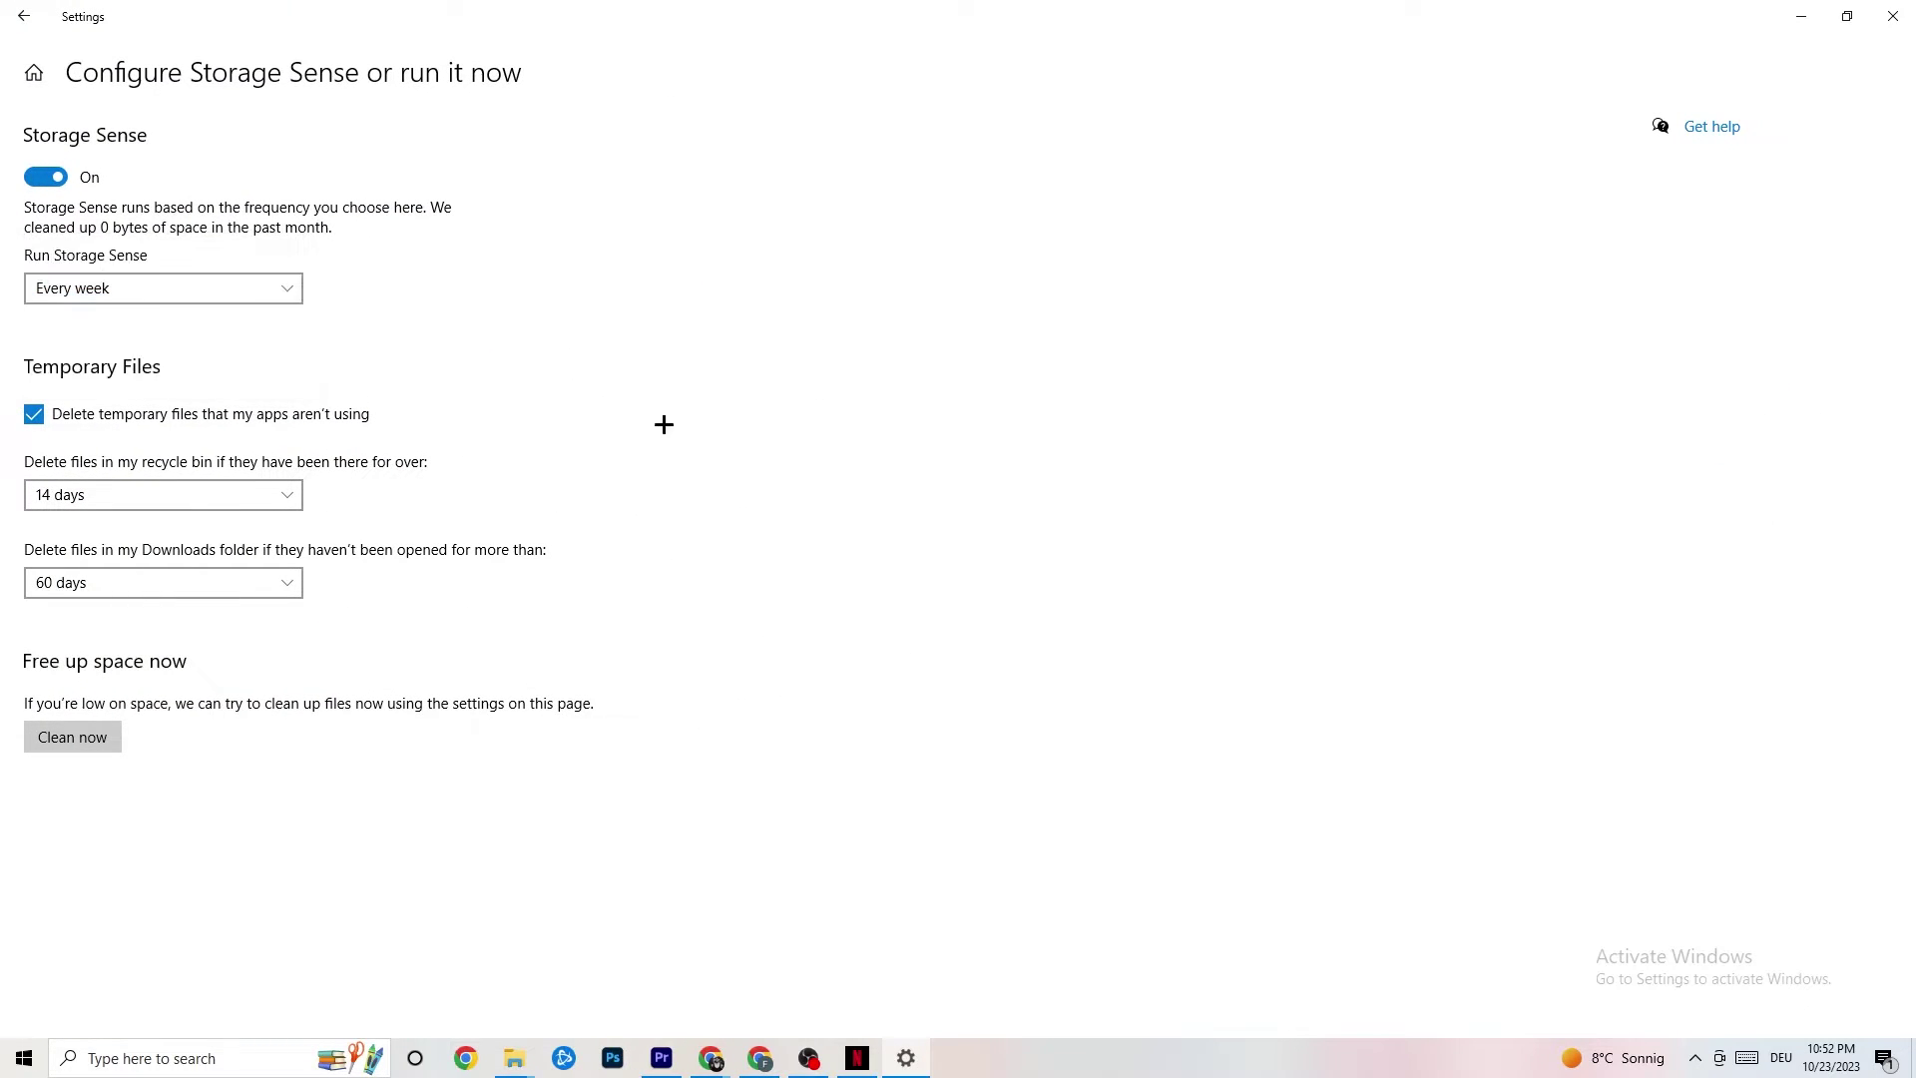
click(140, 287)
click(732, 165)
click(259, 481)
click(775, 429)
click(24, 16)
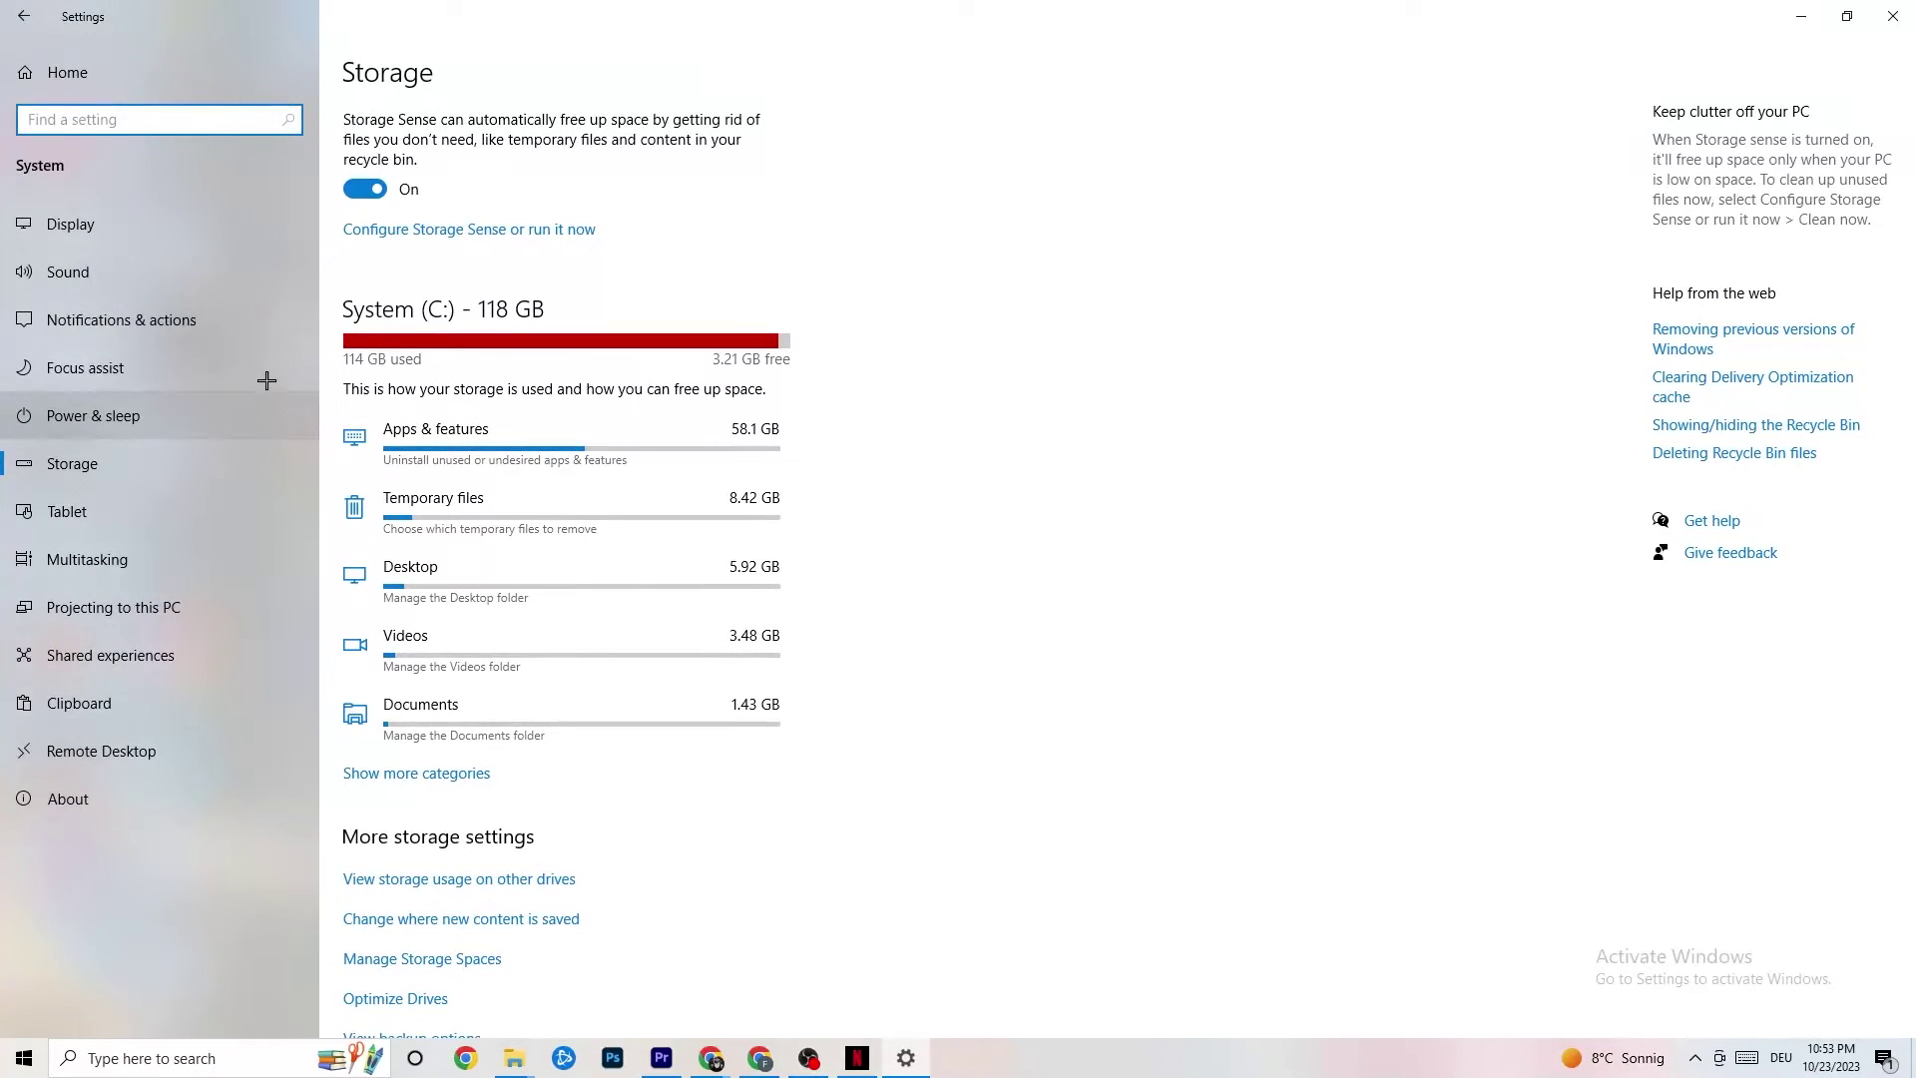
- Check the Captures and Game Mode pages in the Gaming settings, and close Settings
click(22, 17)
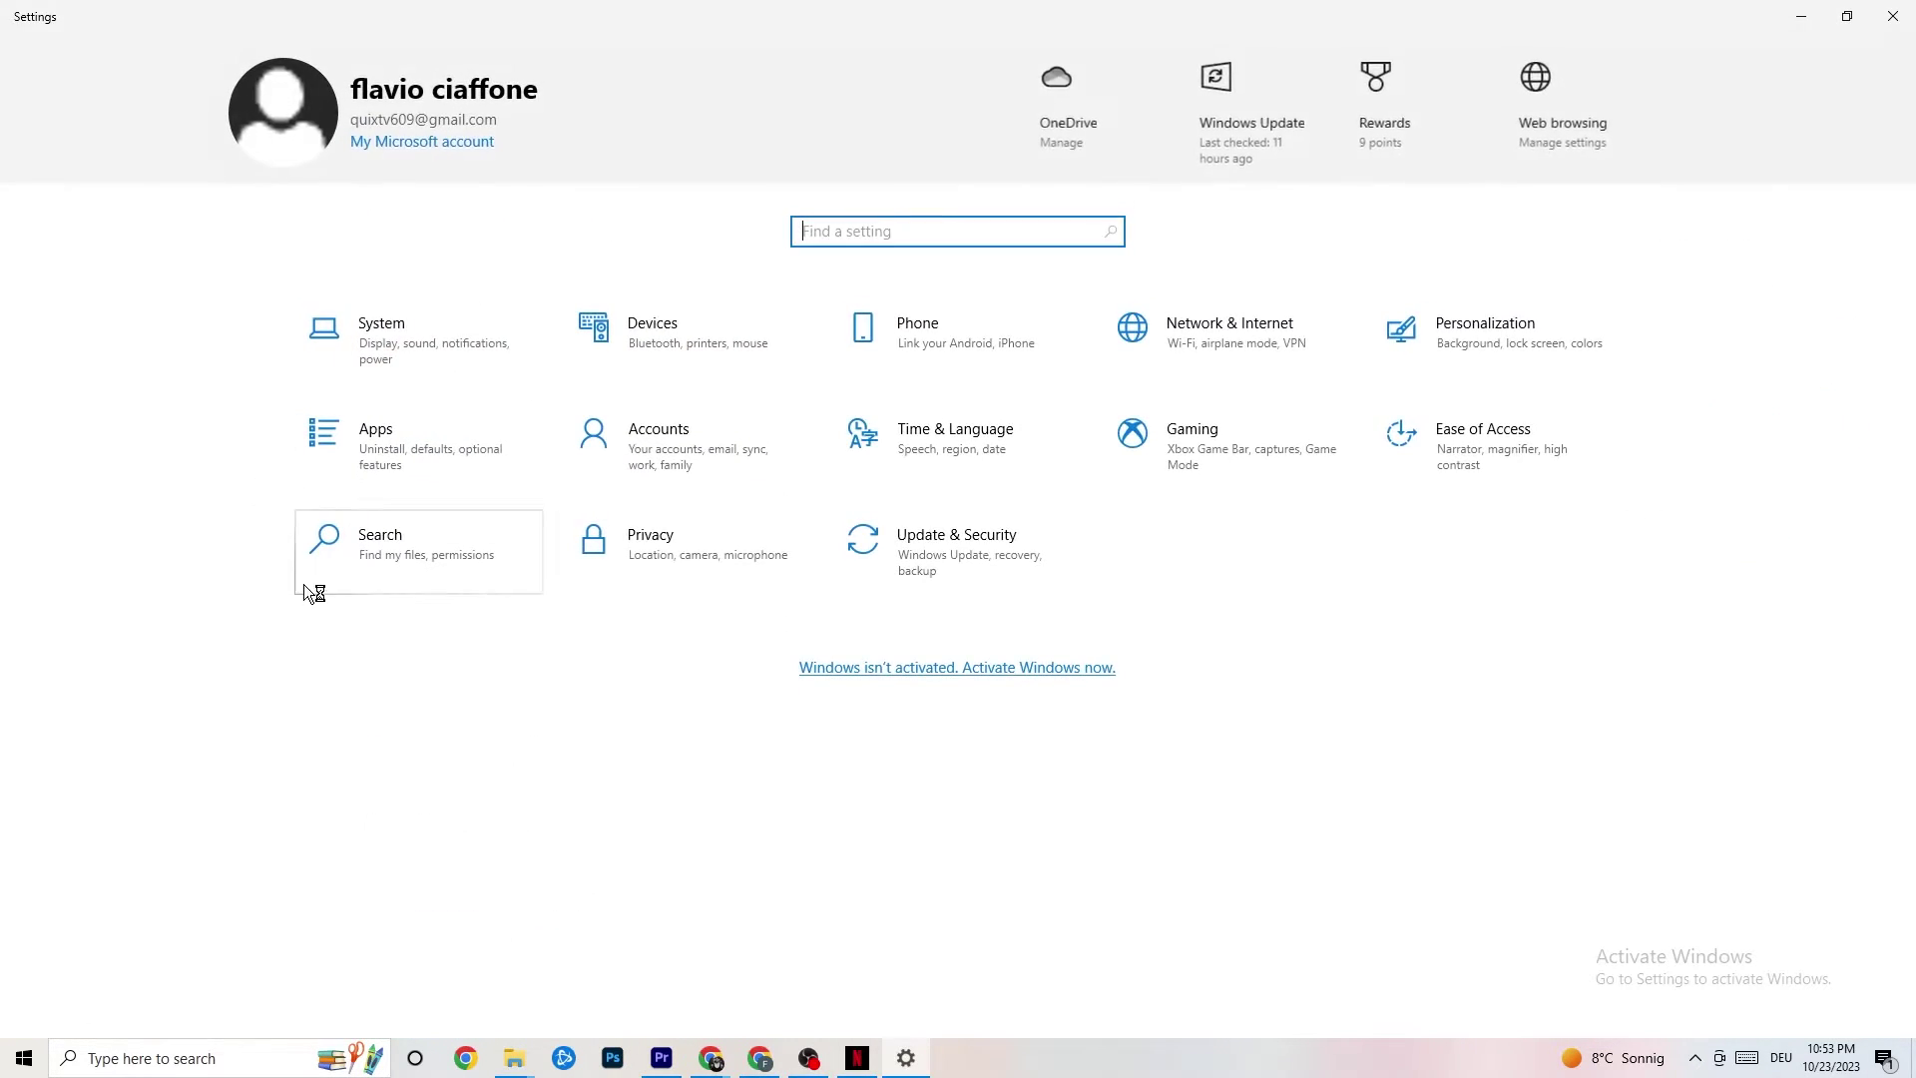
click(1232, 462)
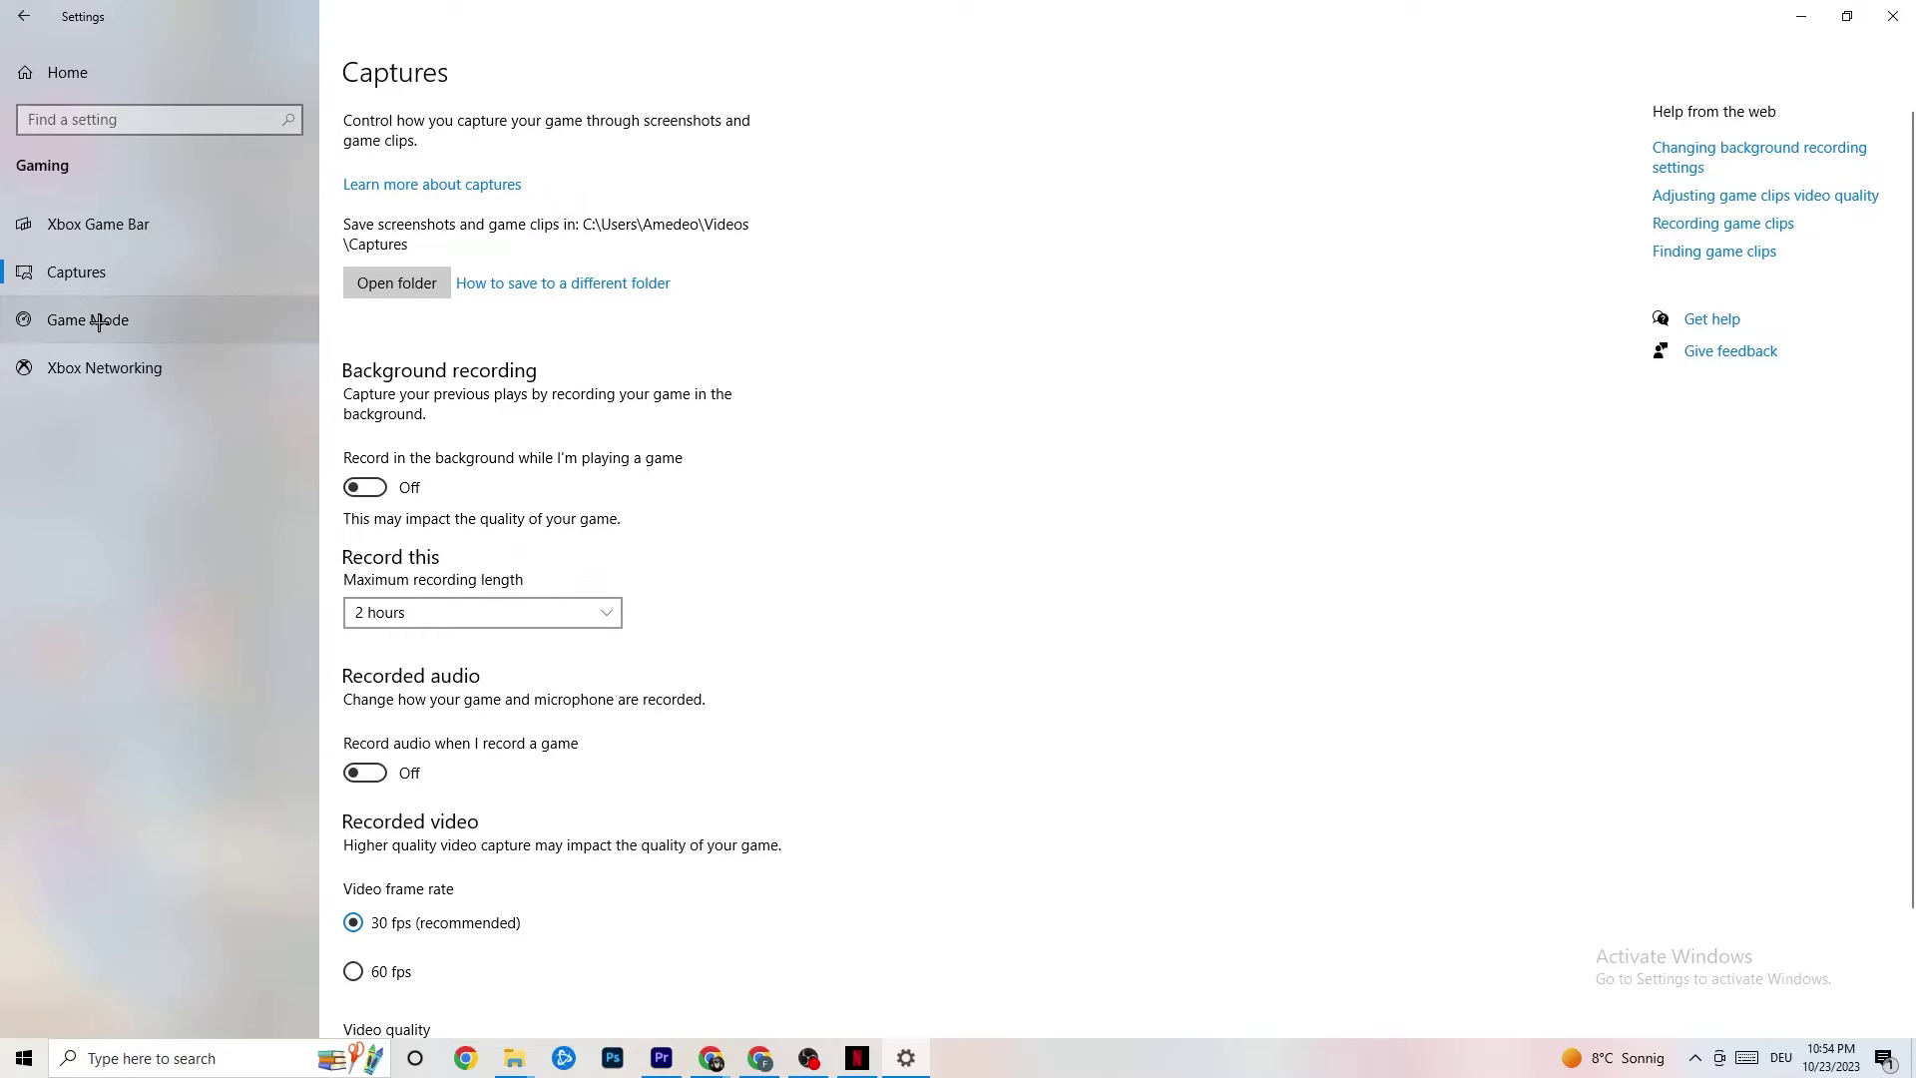
click(224, 319)
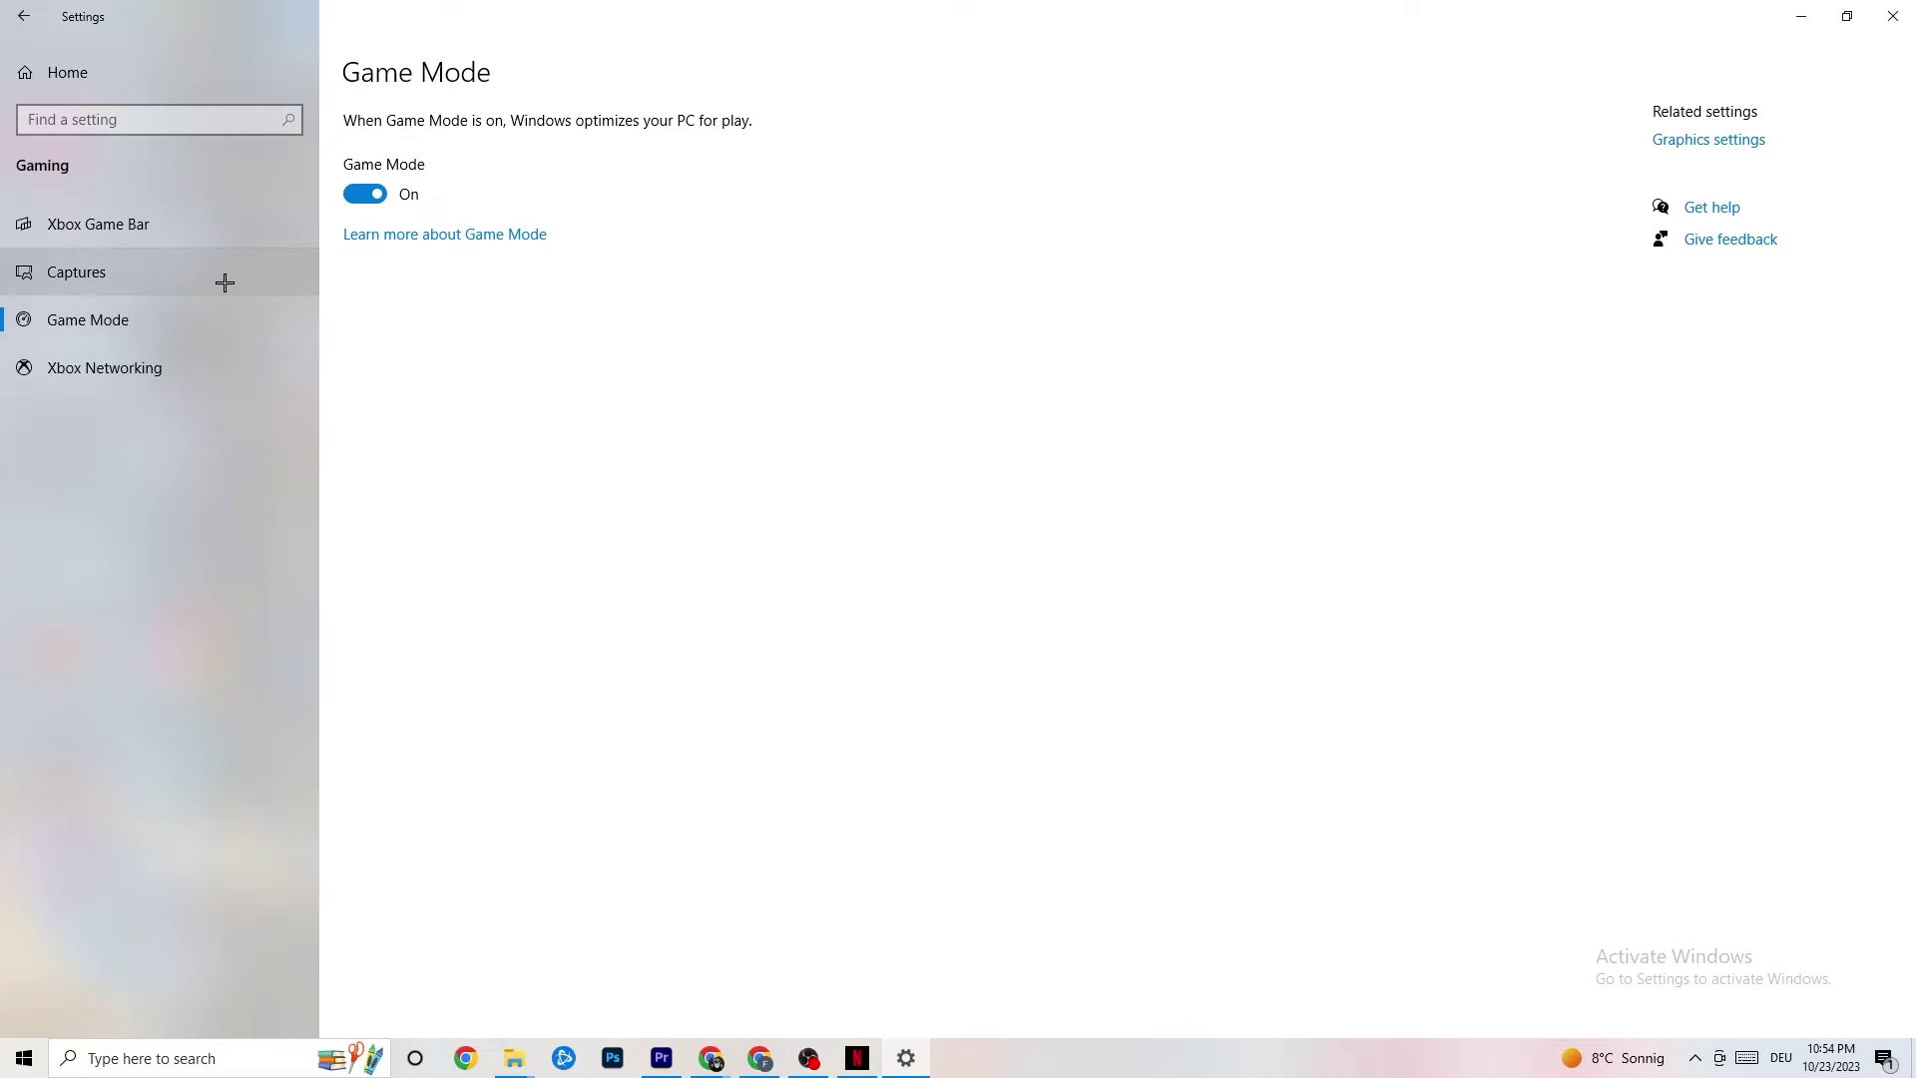
click(1893, 16)
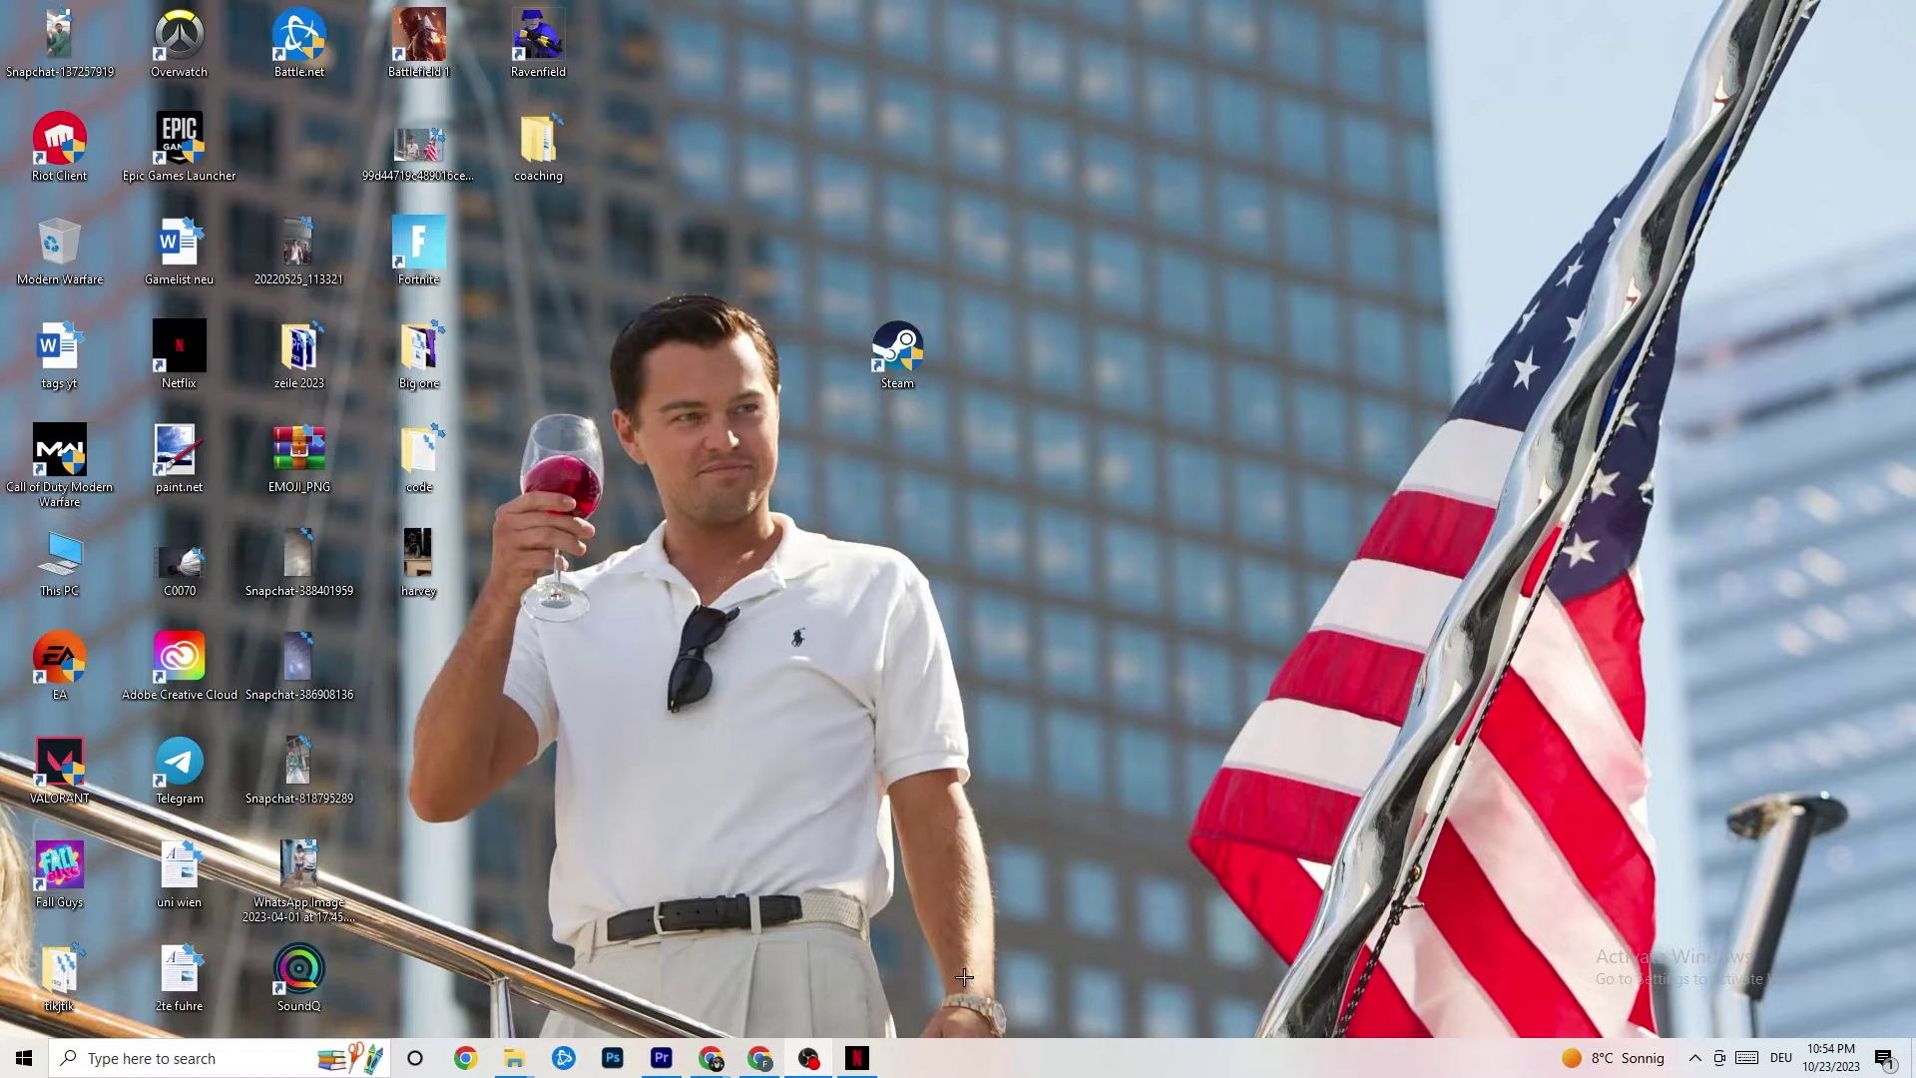
- Open Task Manager and review the running apps and background processes, including the actions available for the Netflix app
right_click(979, 1064)
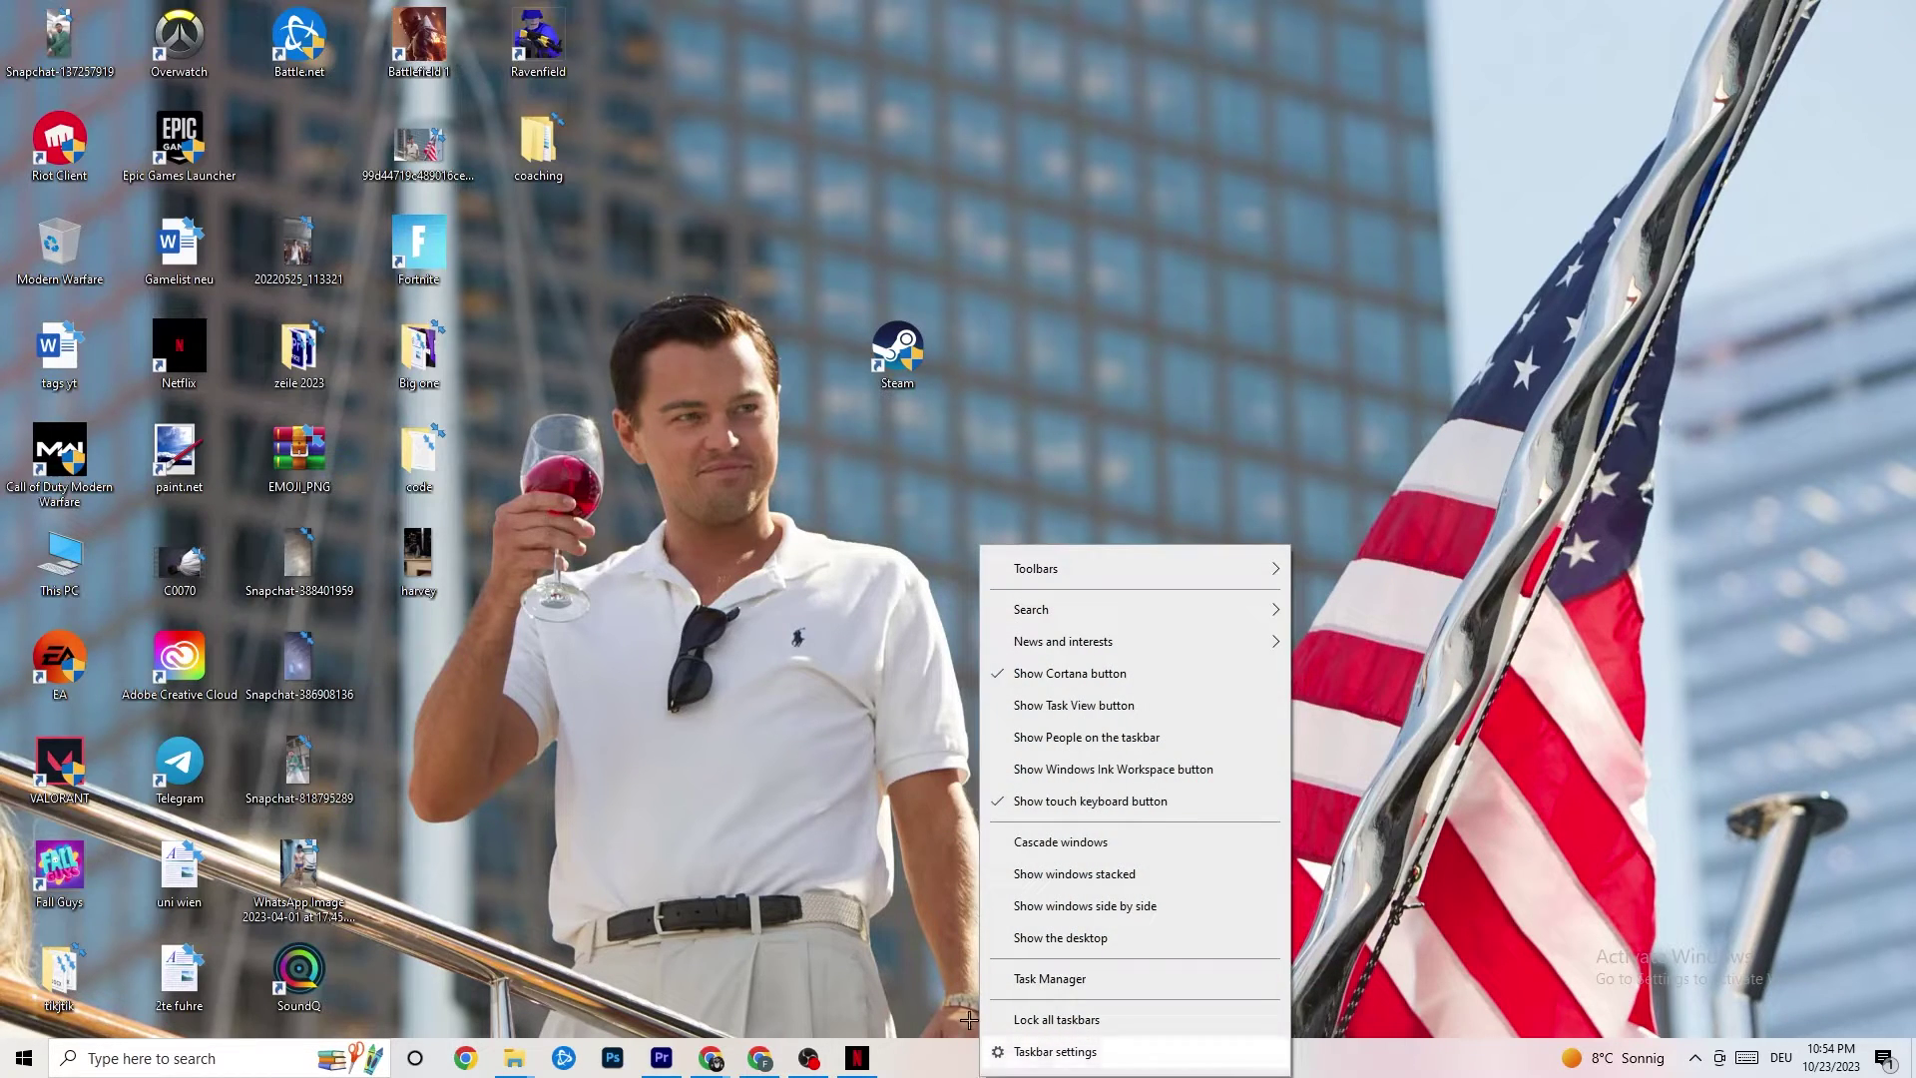
click(1039, 979)
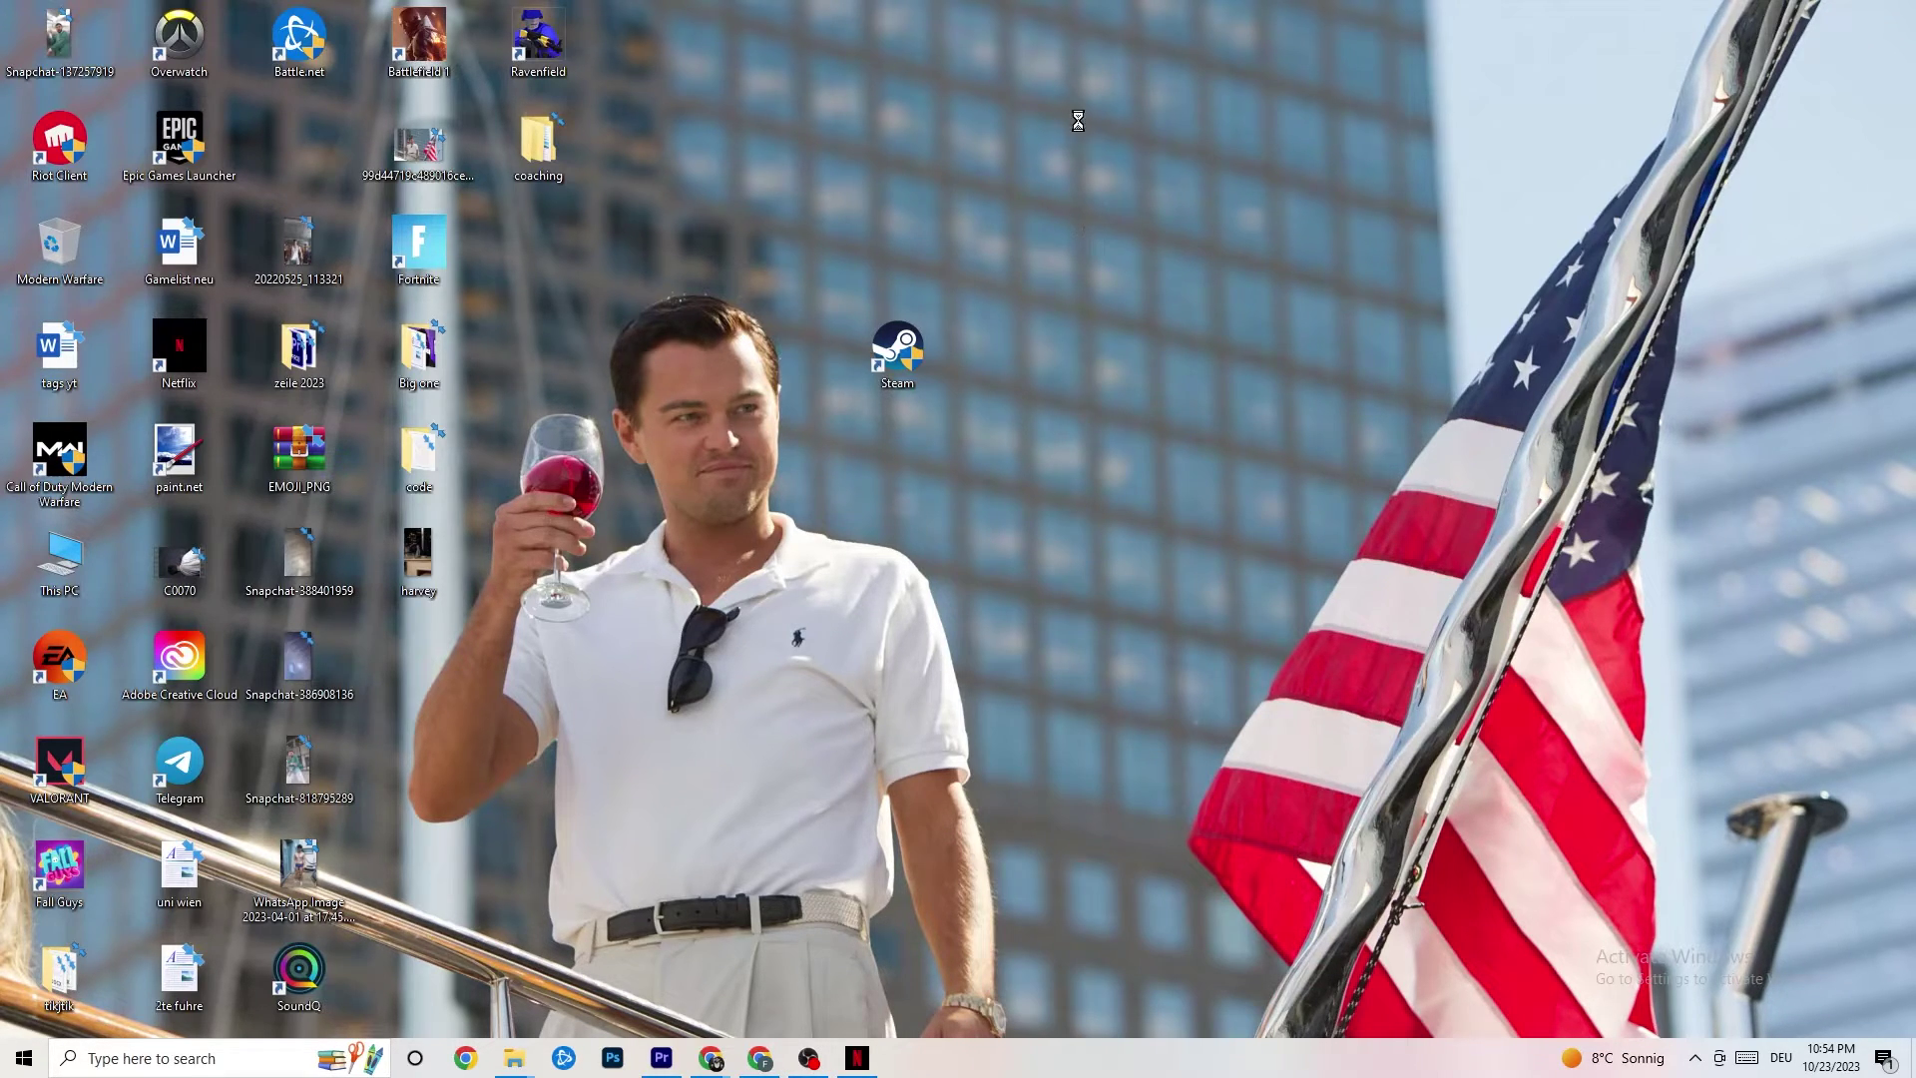
click(1095, 64)
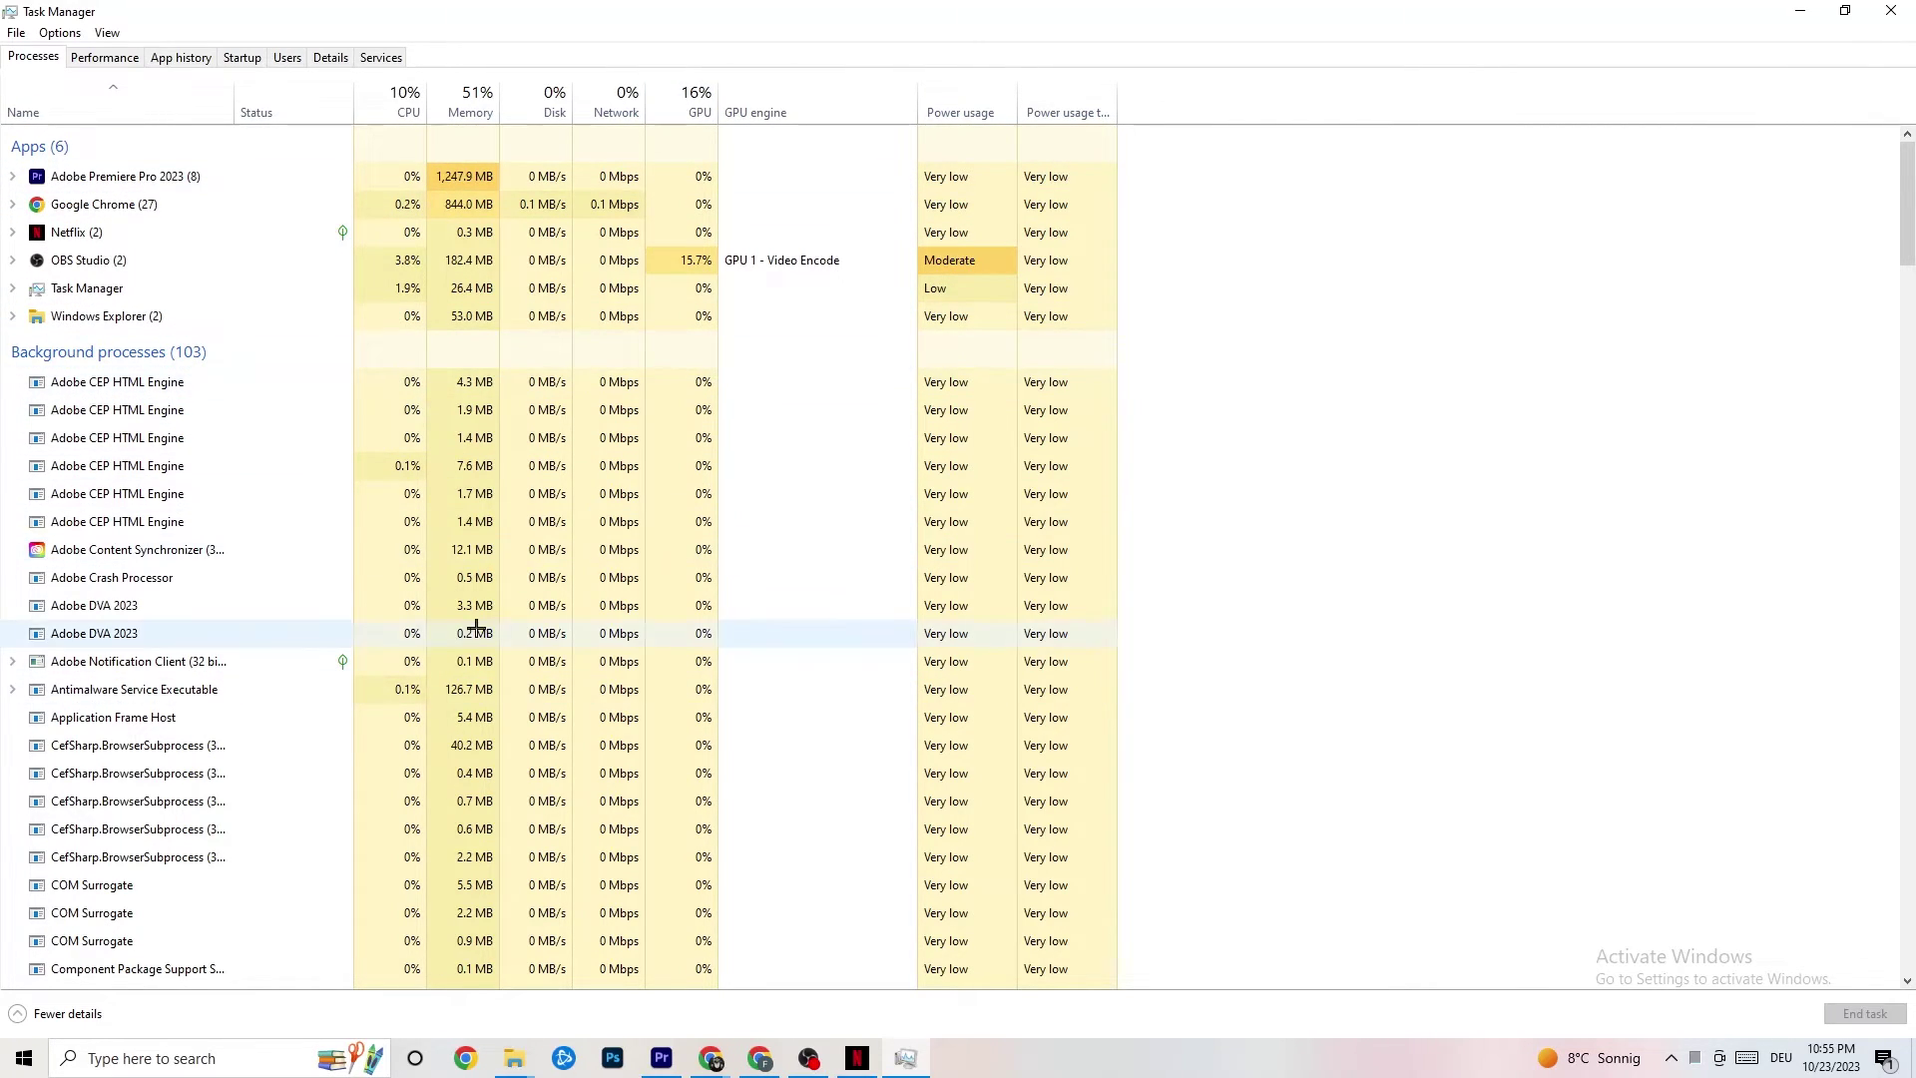
scroll(475, 631, down, 8)
scroll(371, 667, up, 8)
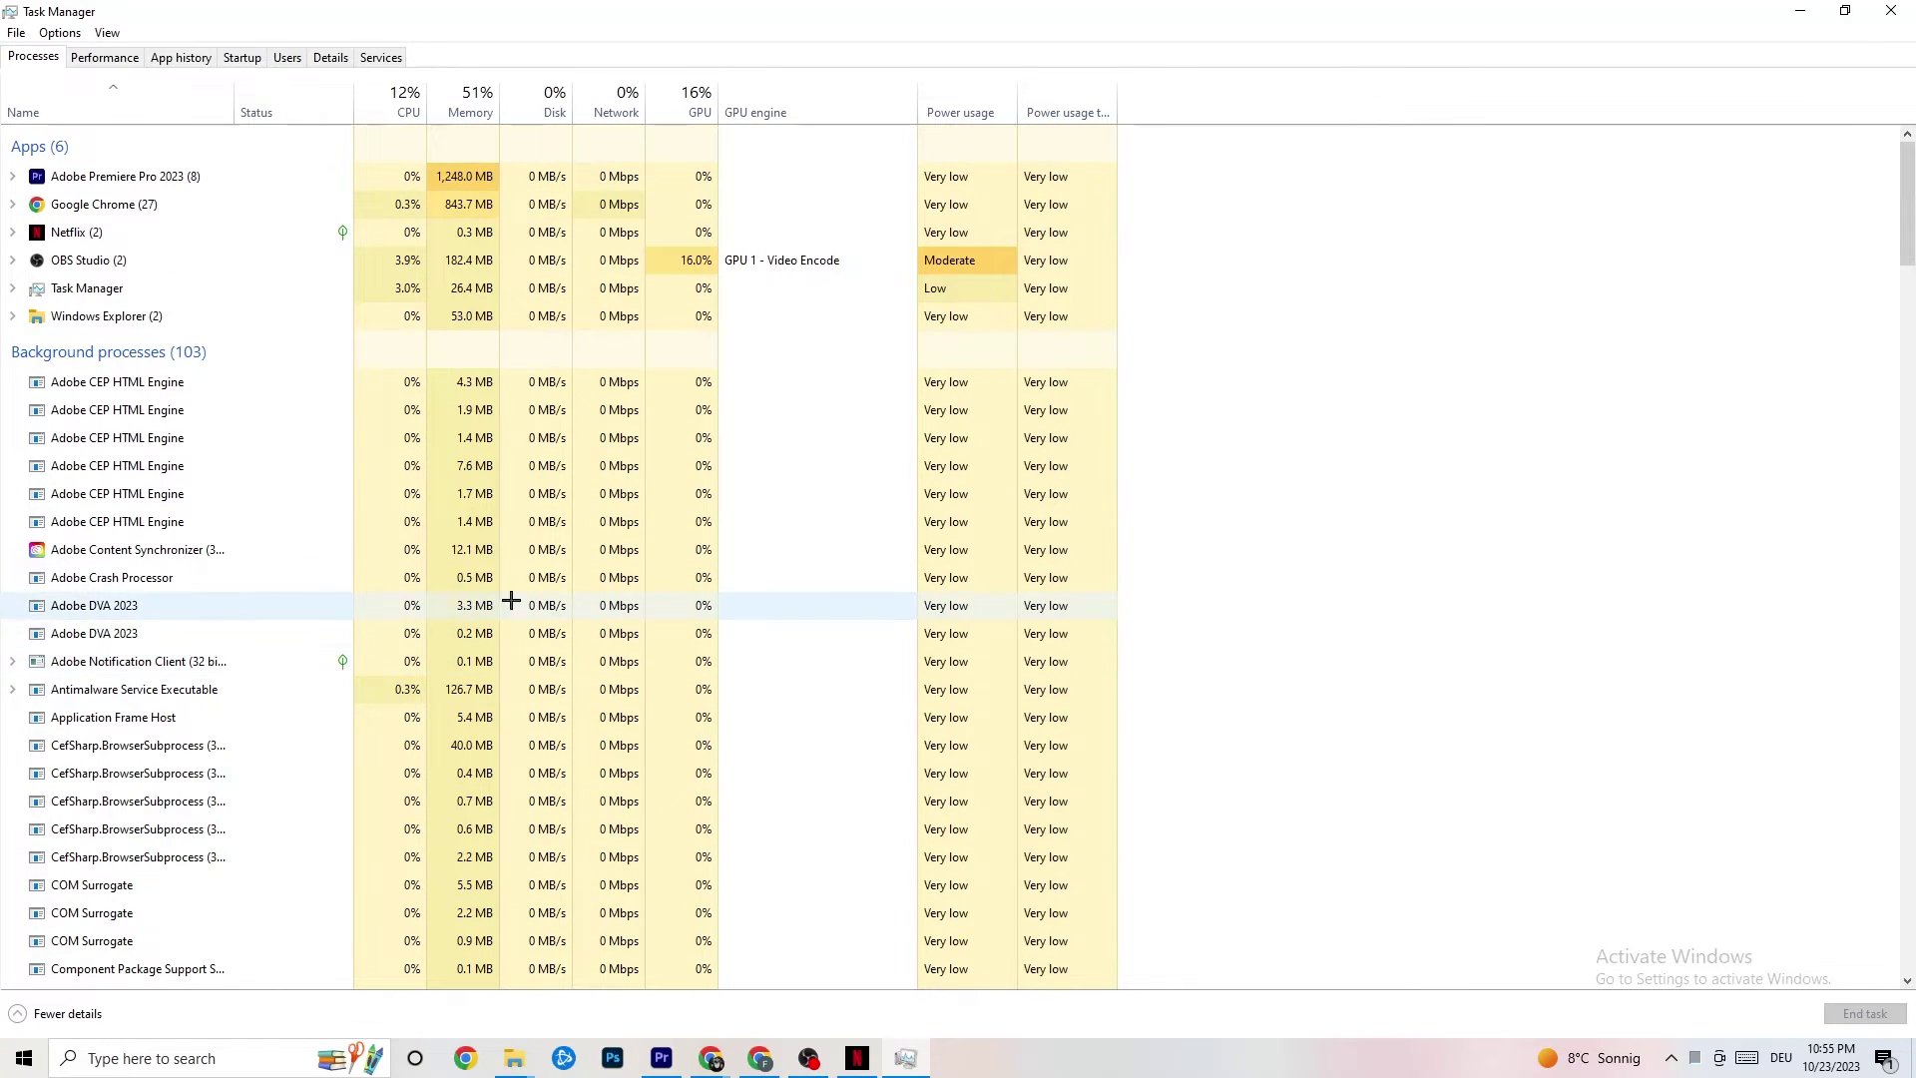
right_click(124, 231)
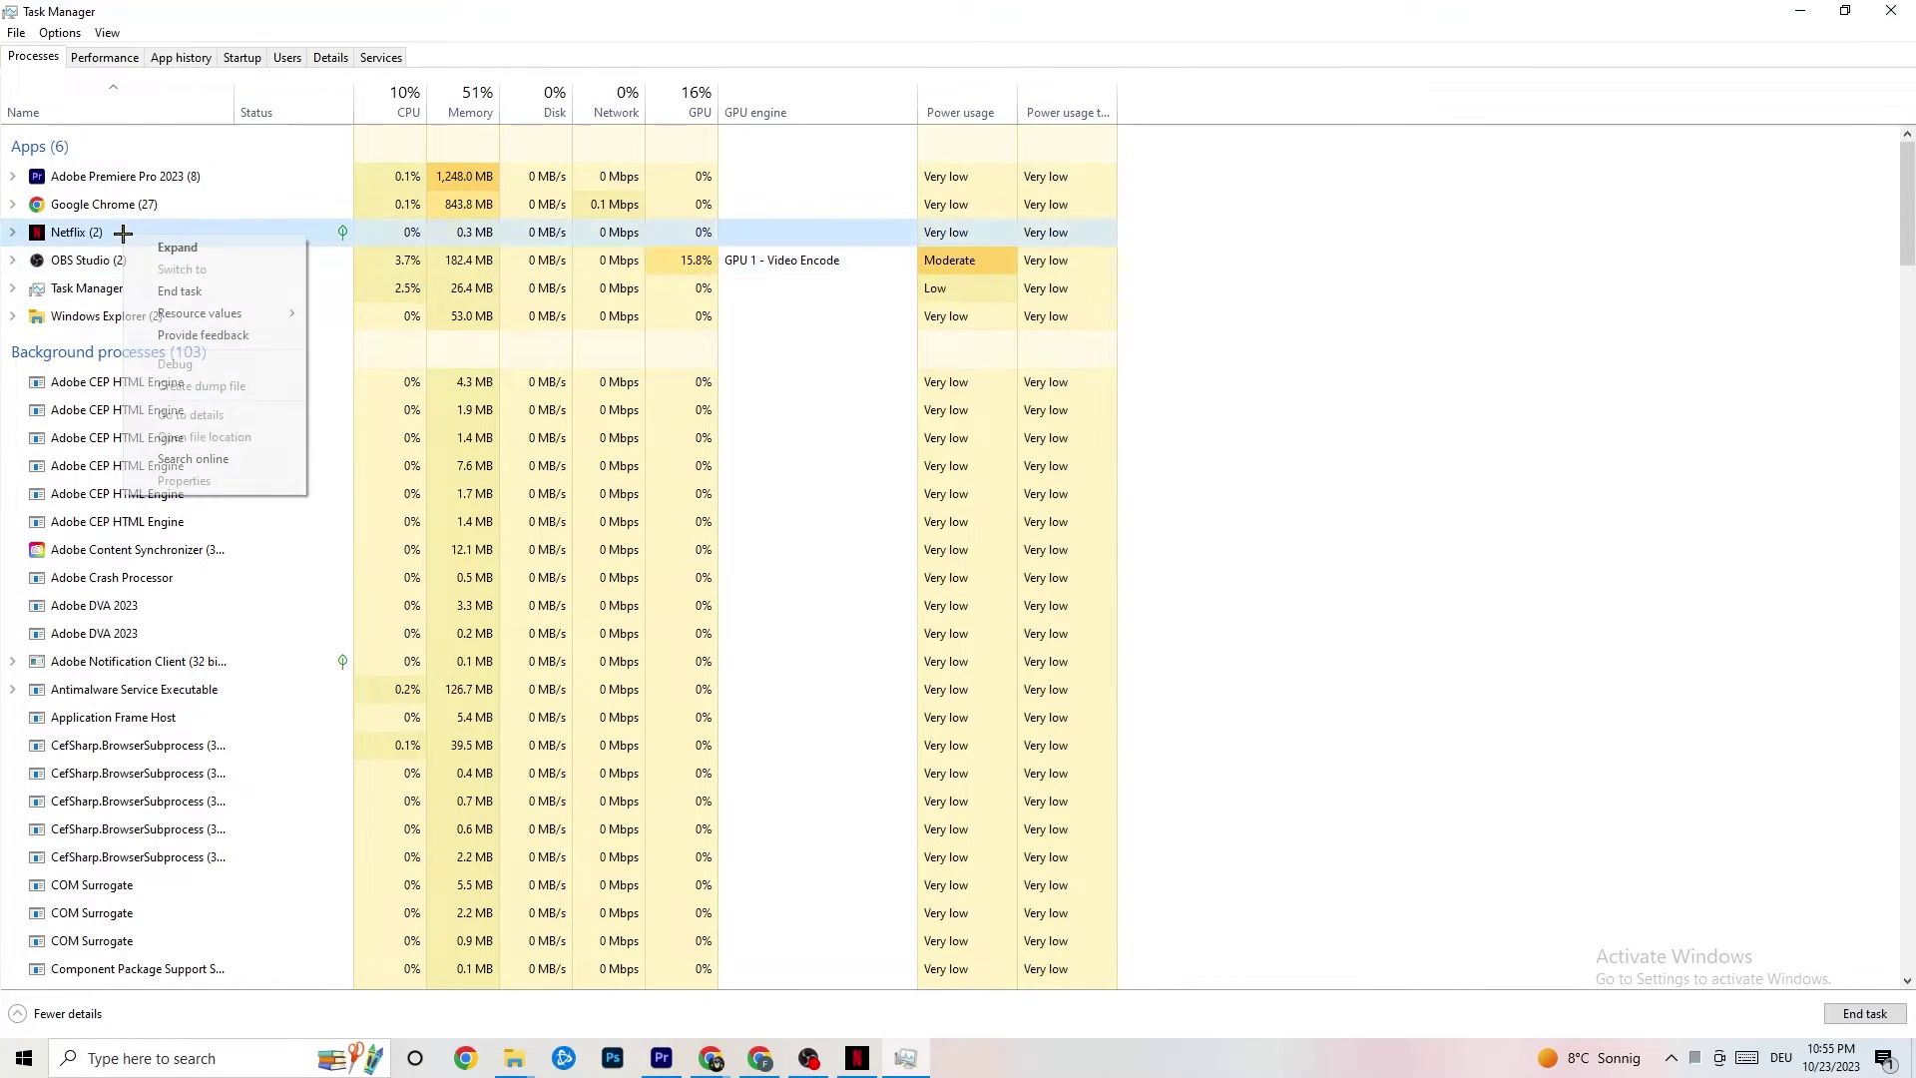
click(1257, 612)
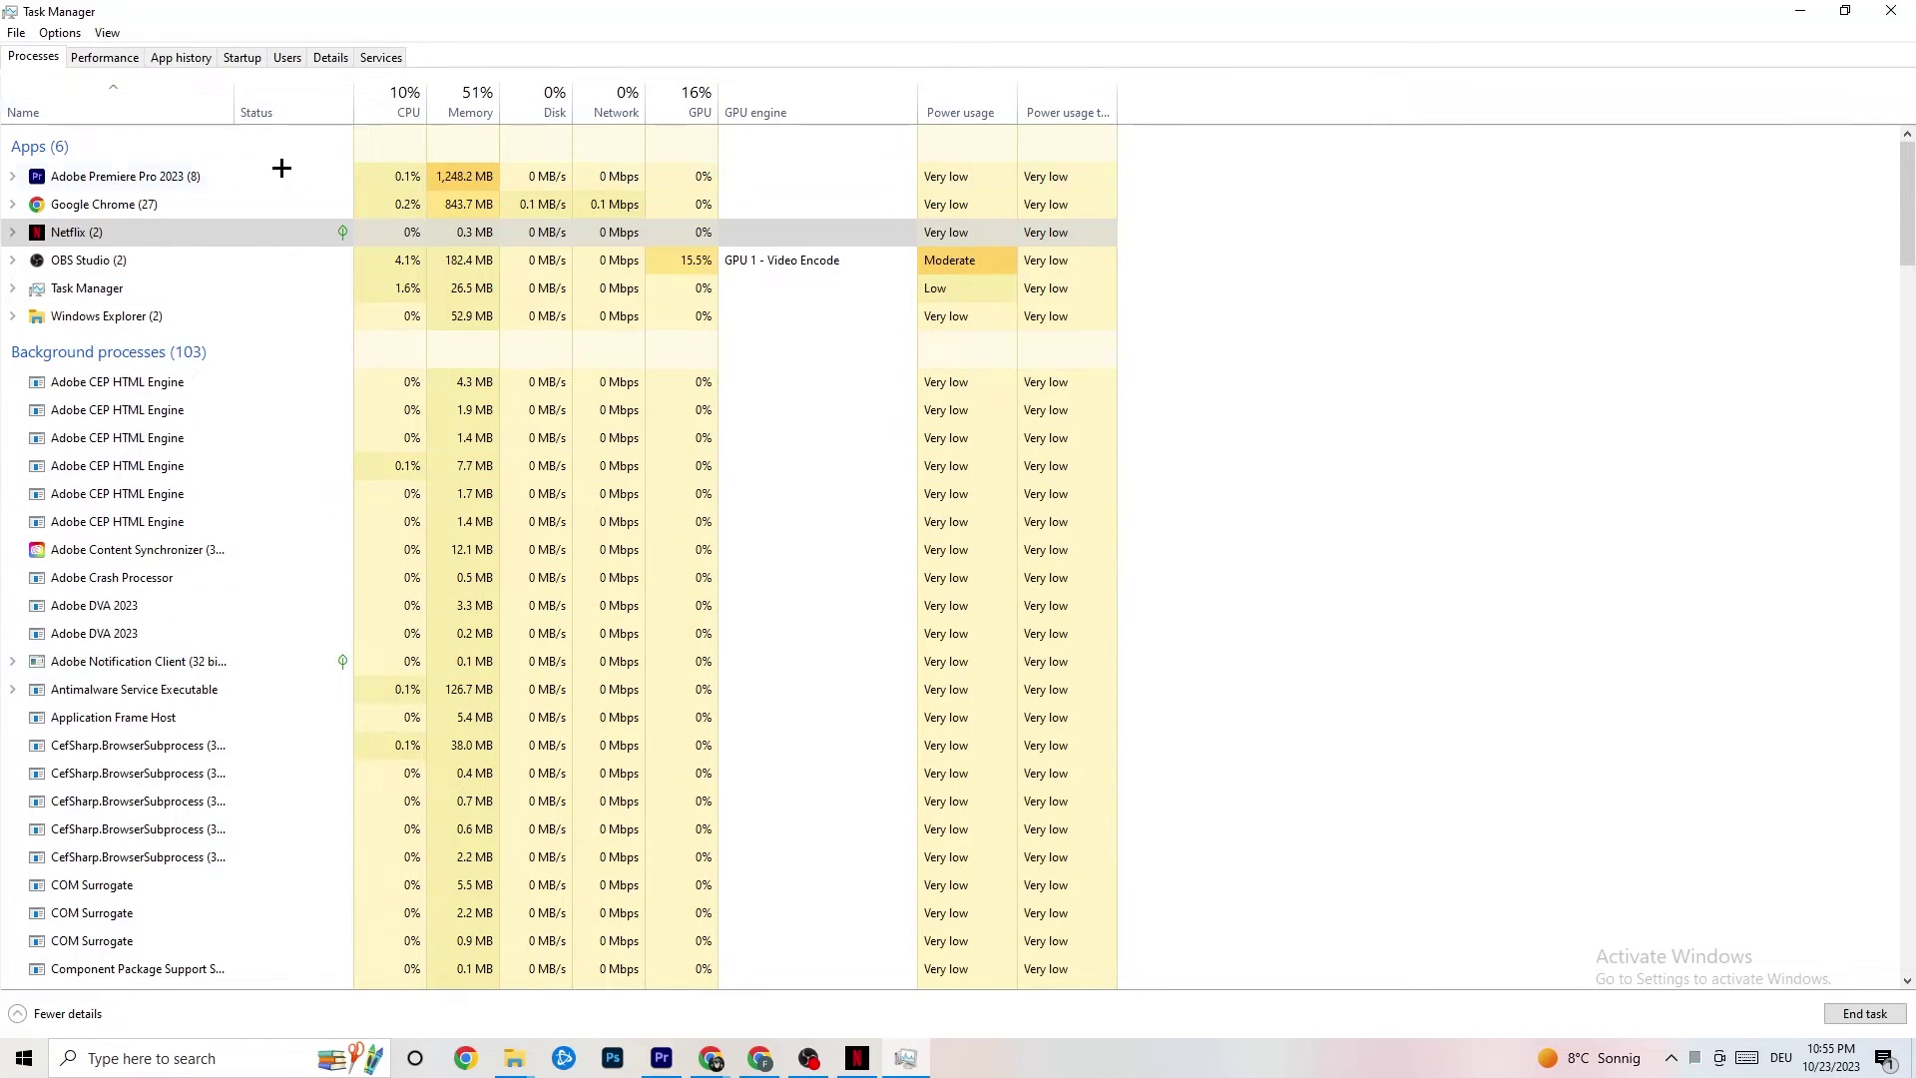
- Check the priority options available for the Adobe Premiere Pro process in Task Manager's process details
click(319, 58)
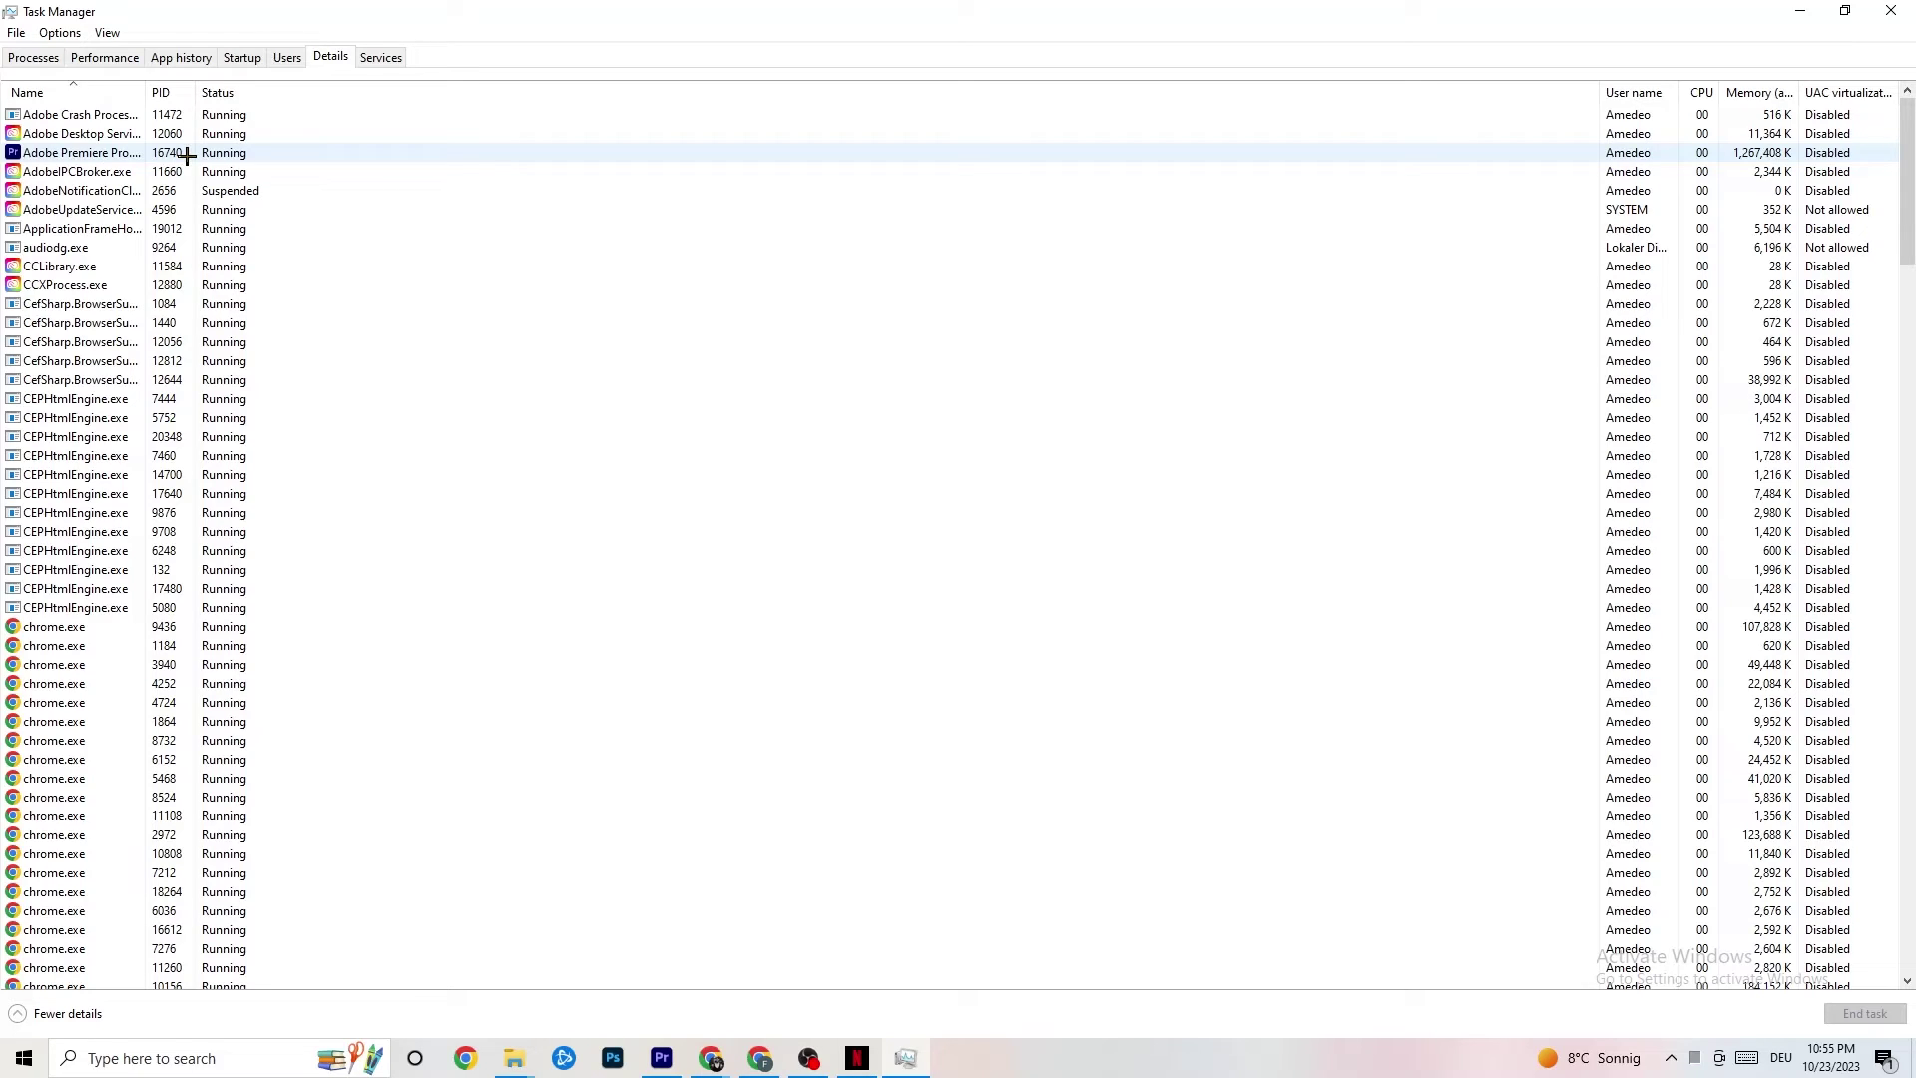
right_click(187, 156)
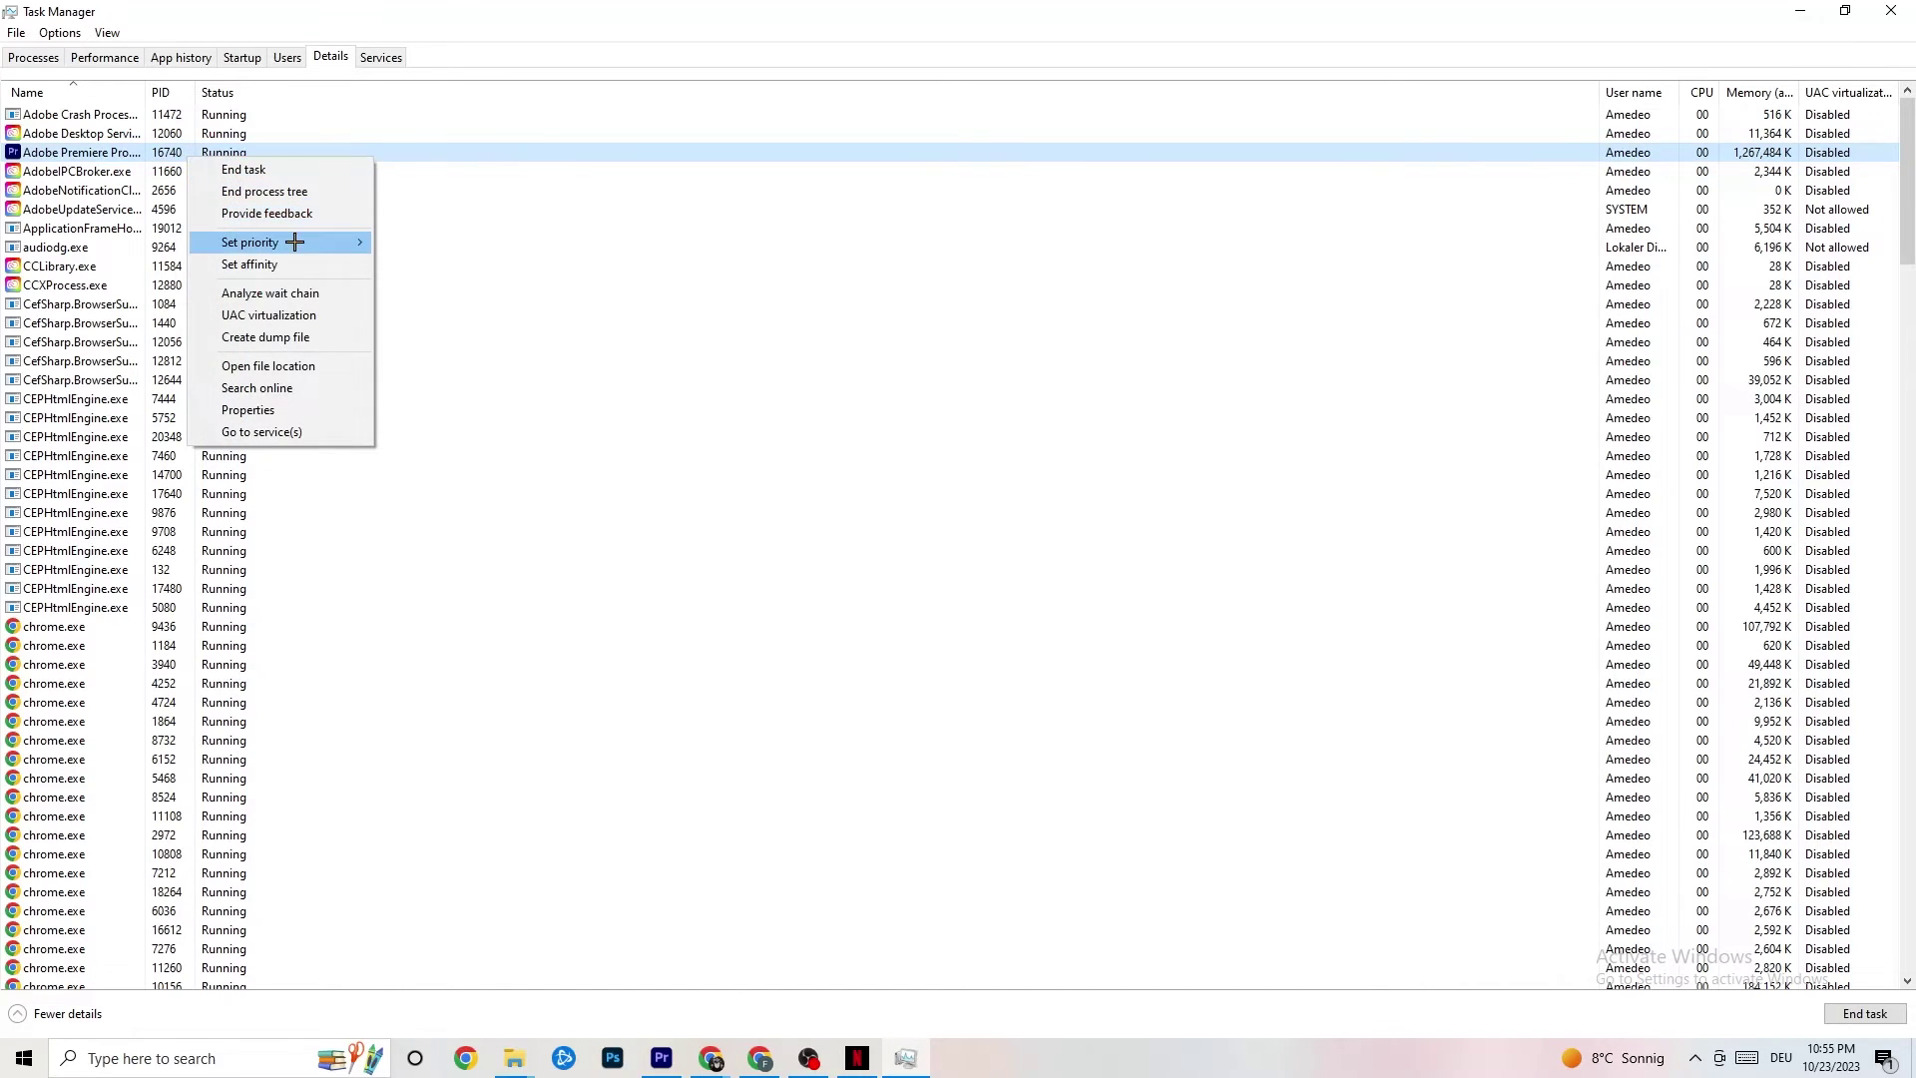
mouse_move(294, 242)
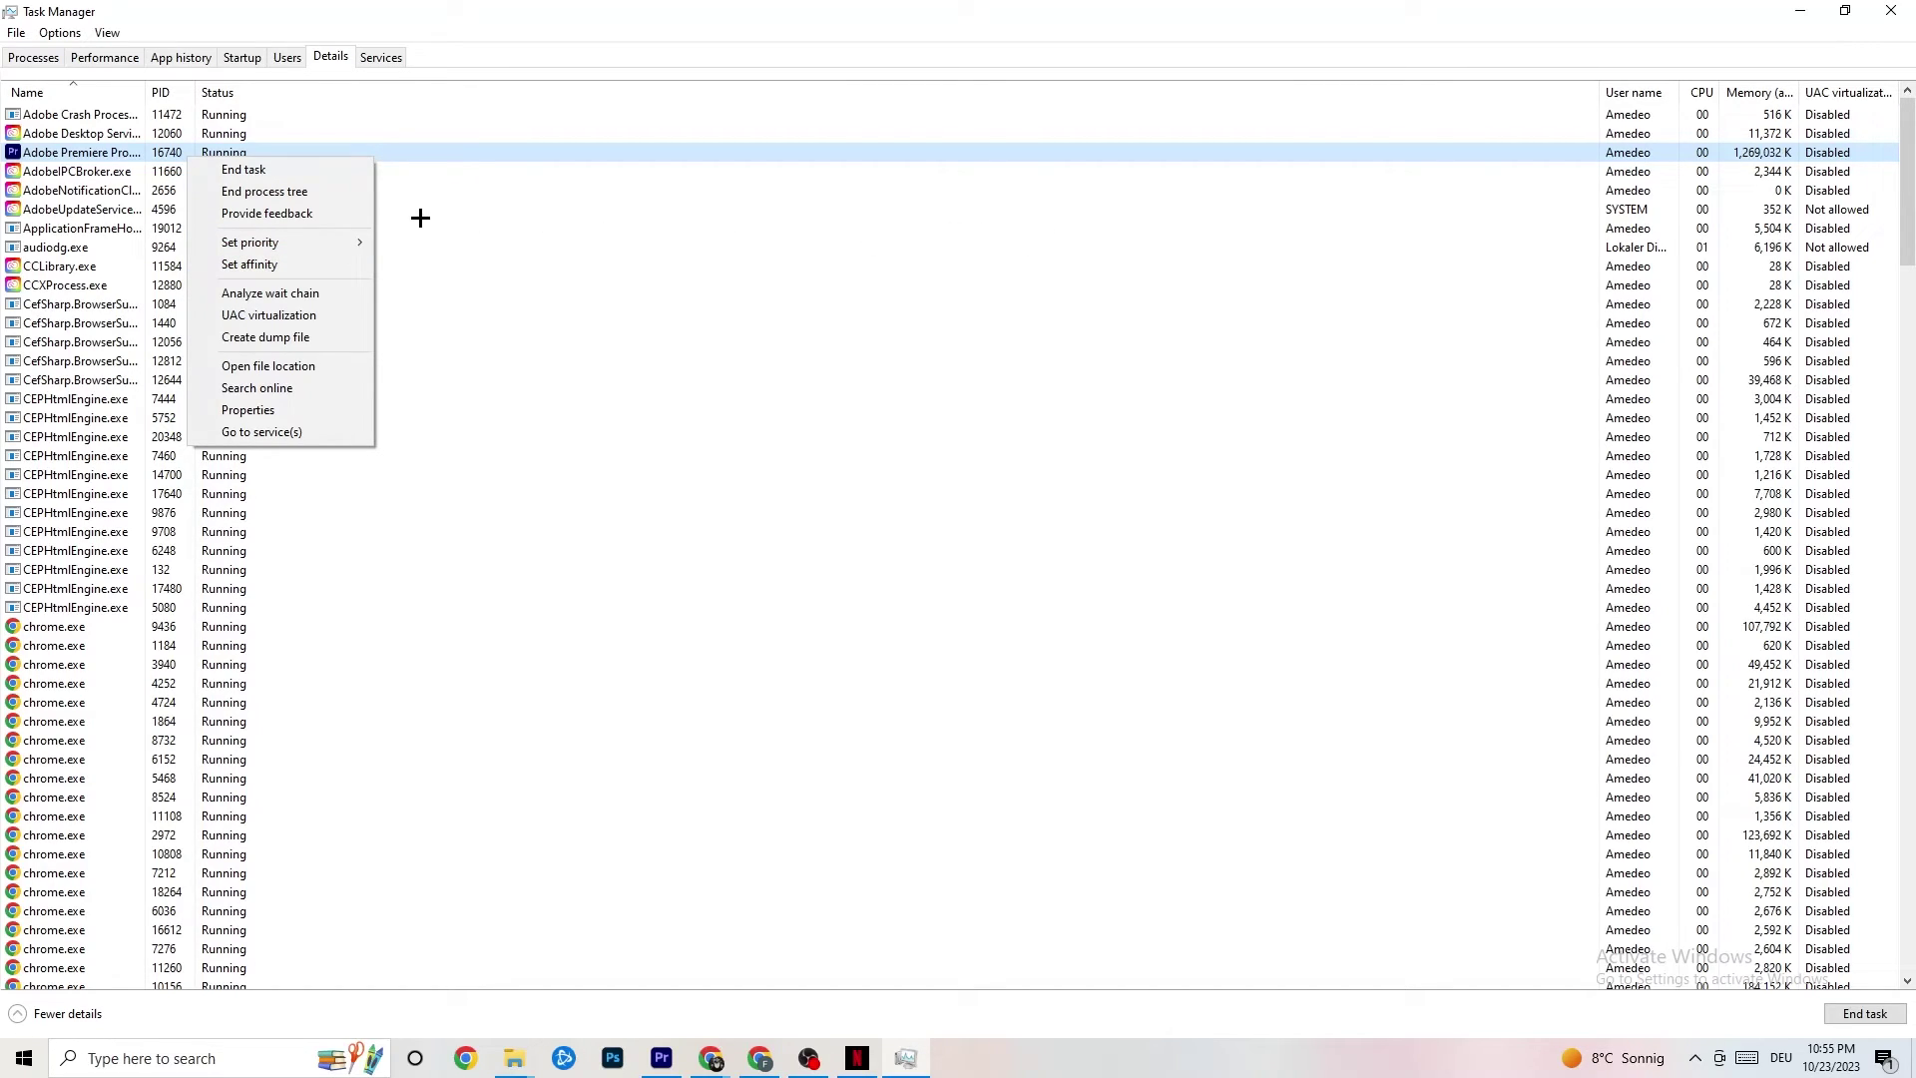
- Review the startup apps and the actions available for Google Drive and the Pivot Software support application, and close Task Manager
click(241, 57)
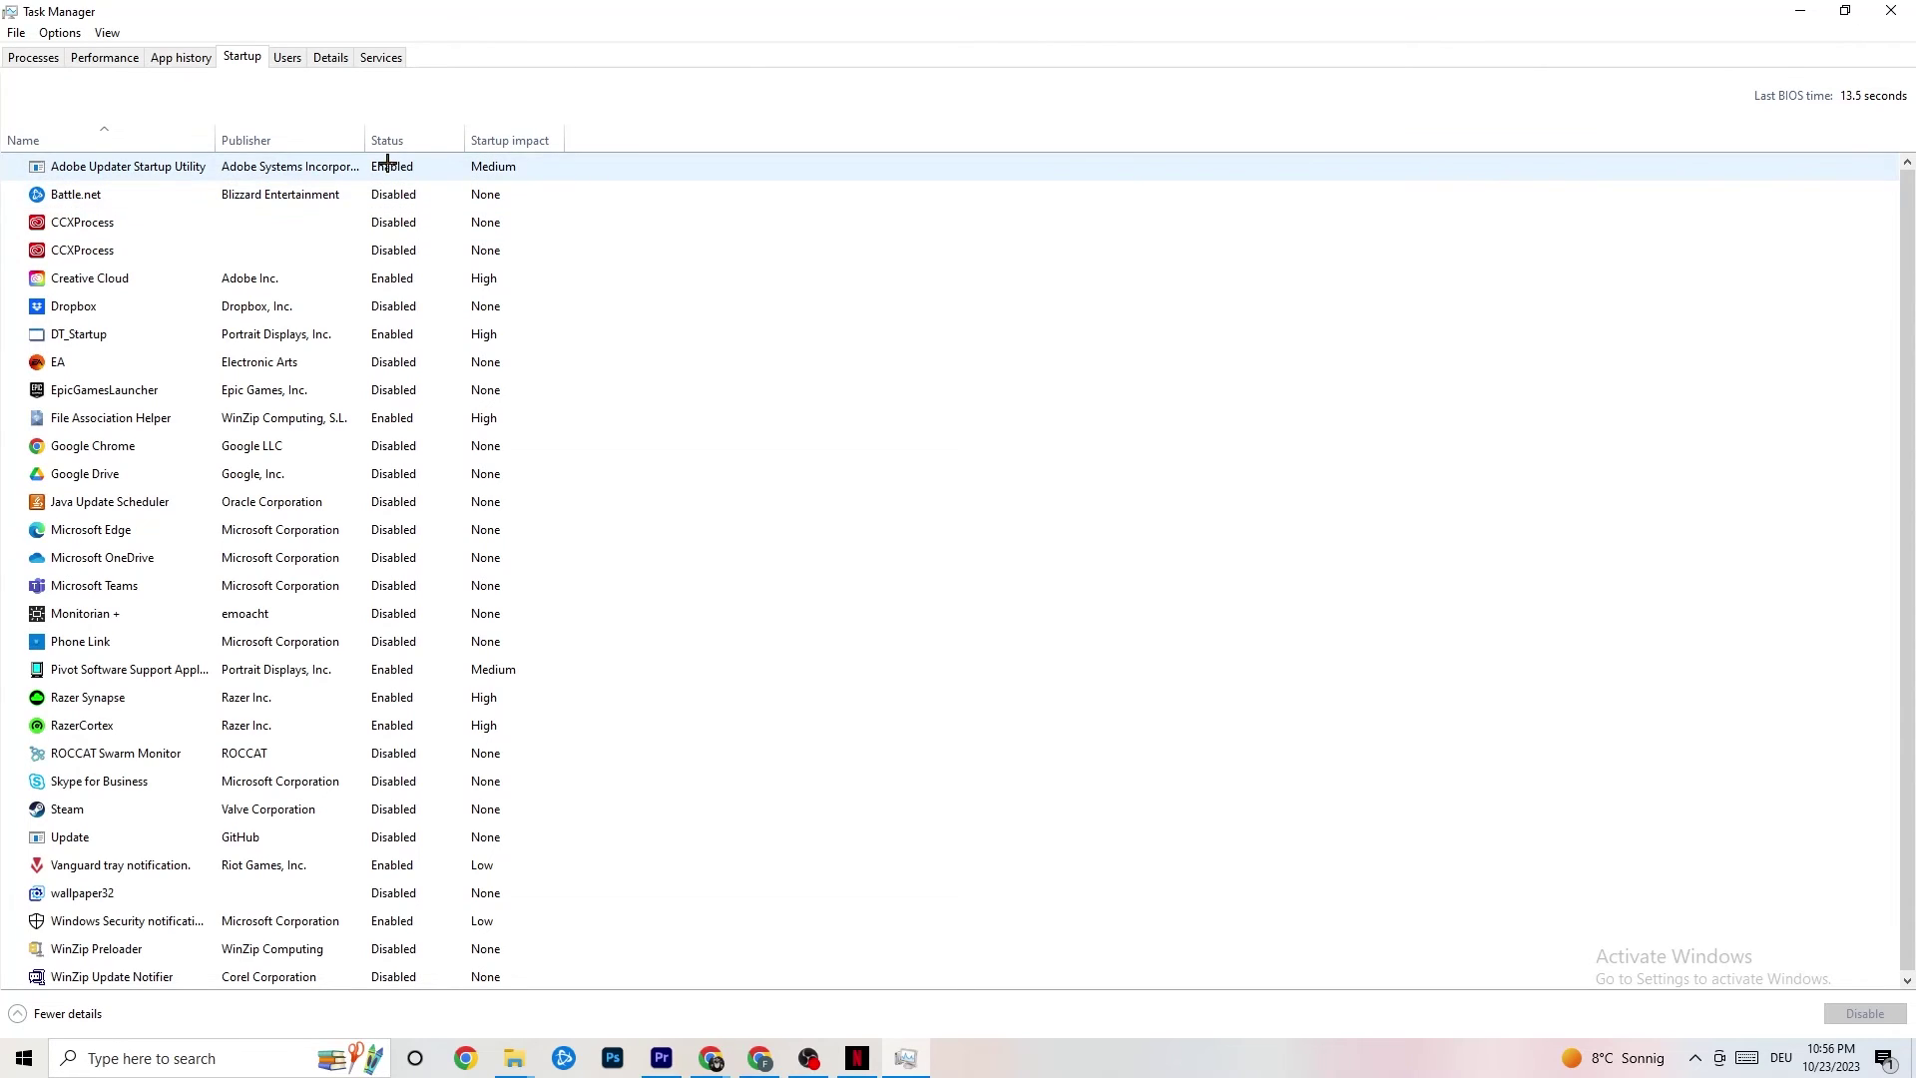
right_click(277, 476)
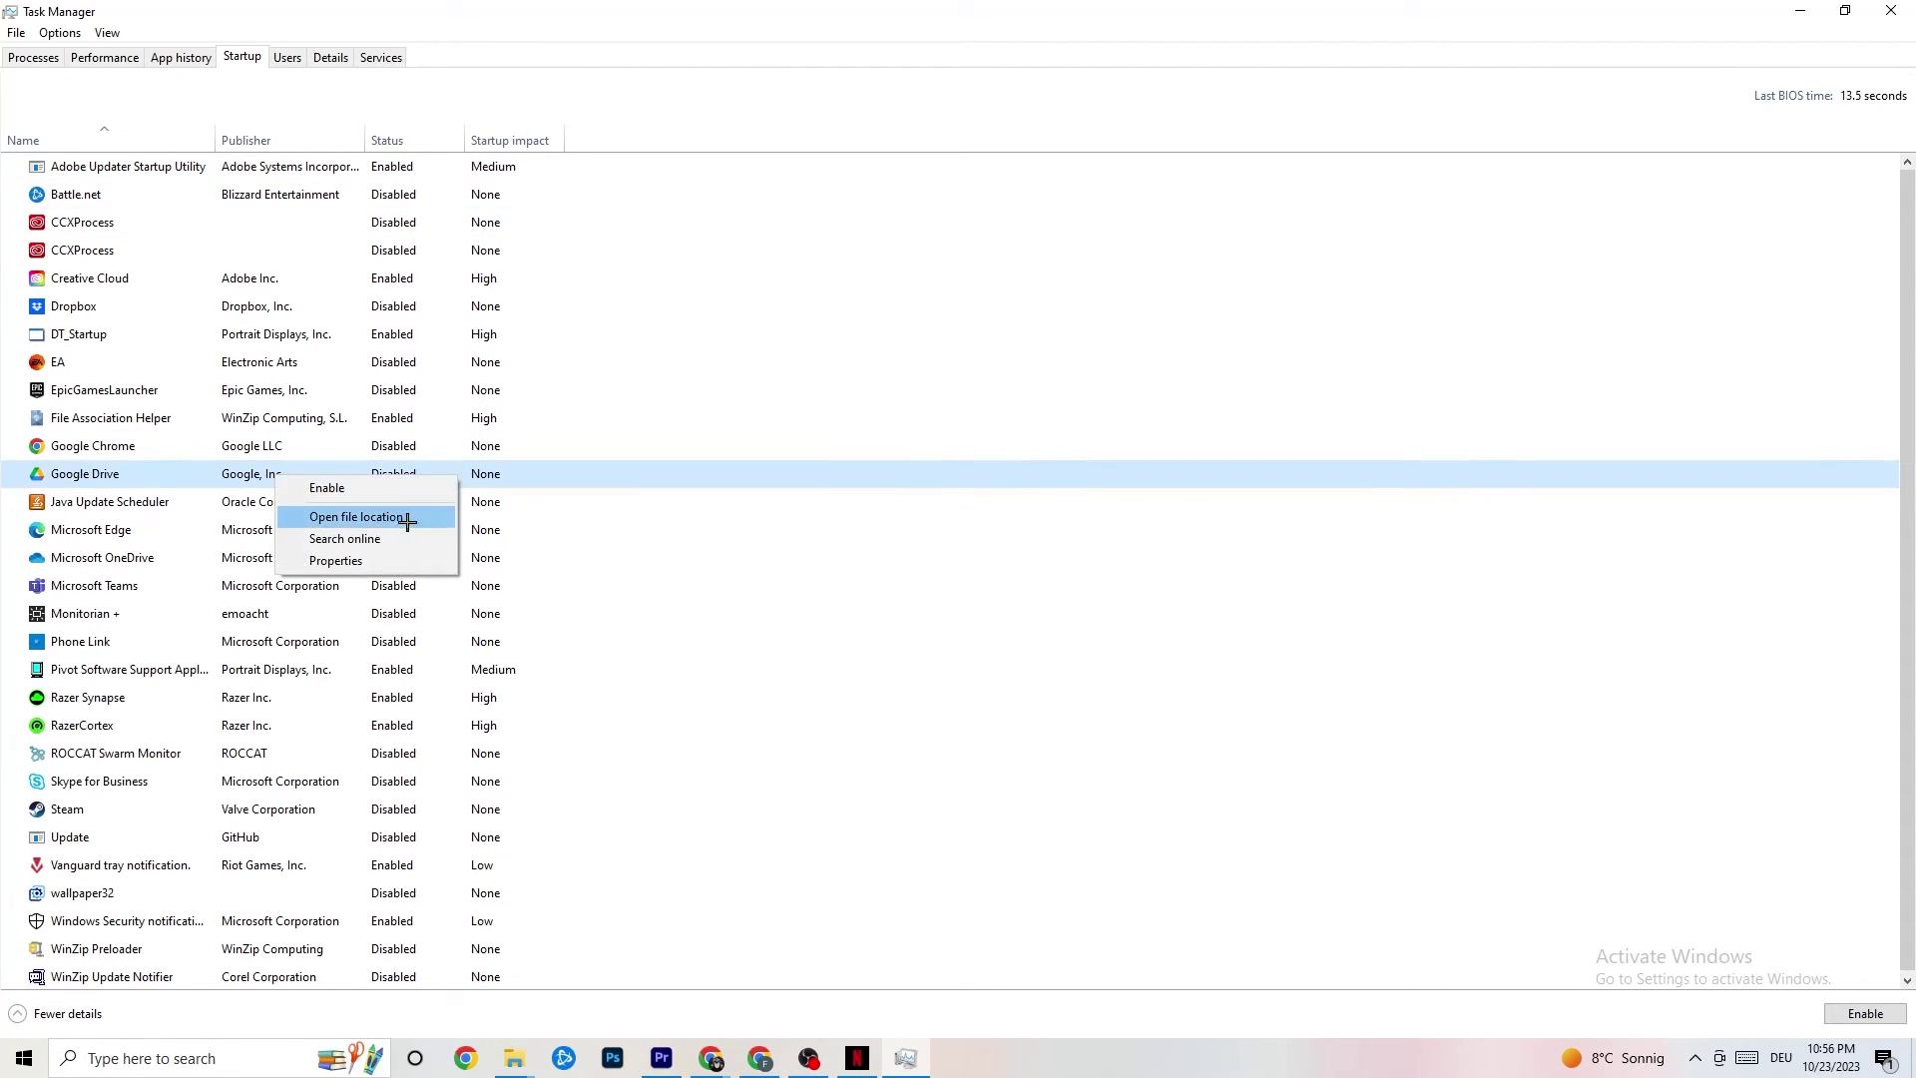
right_click(380, 671)
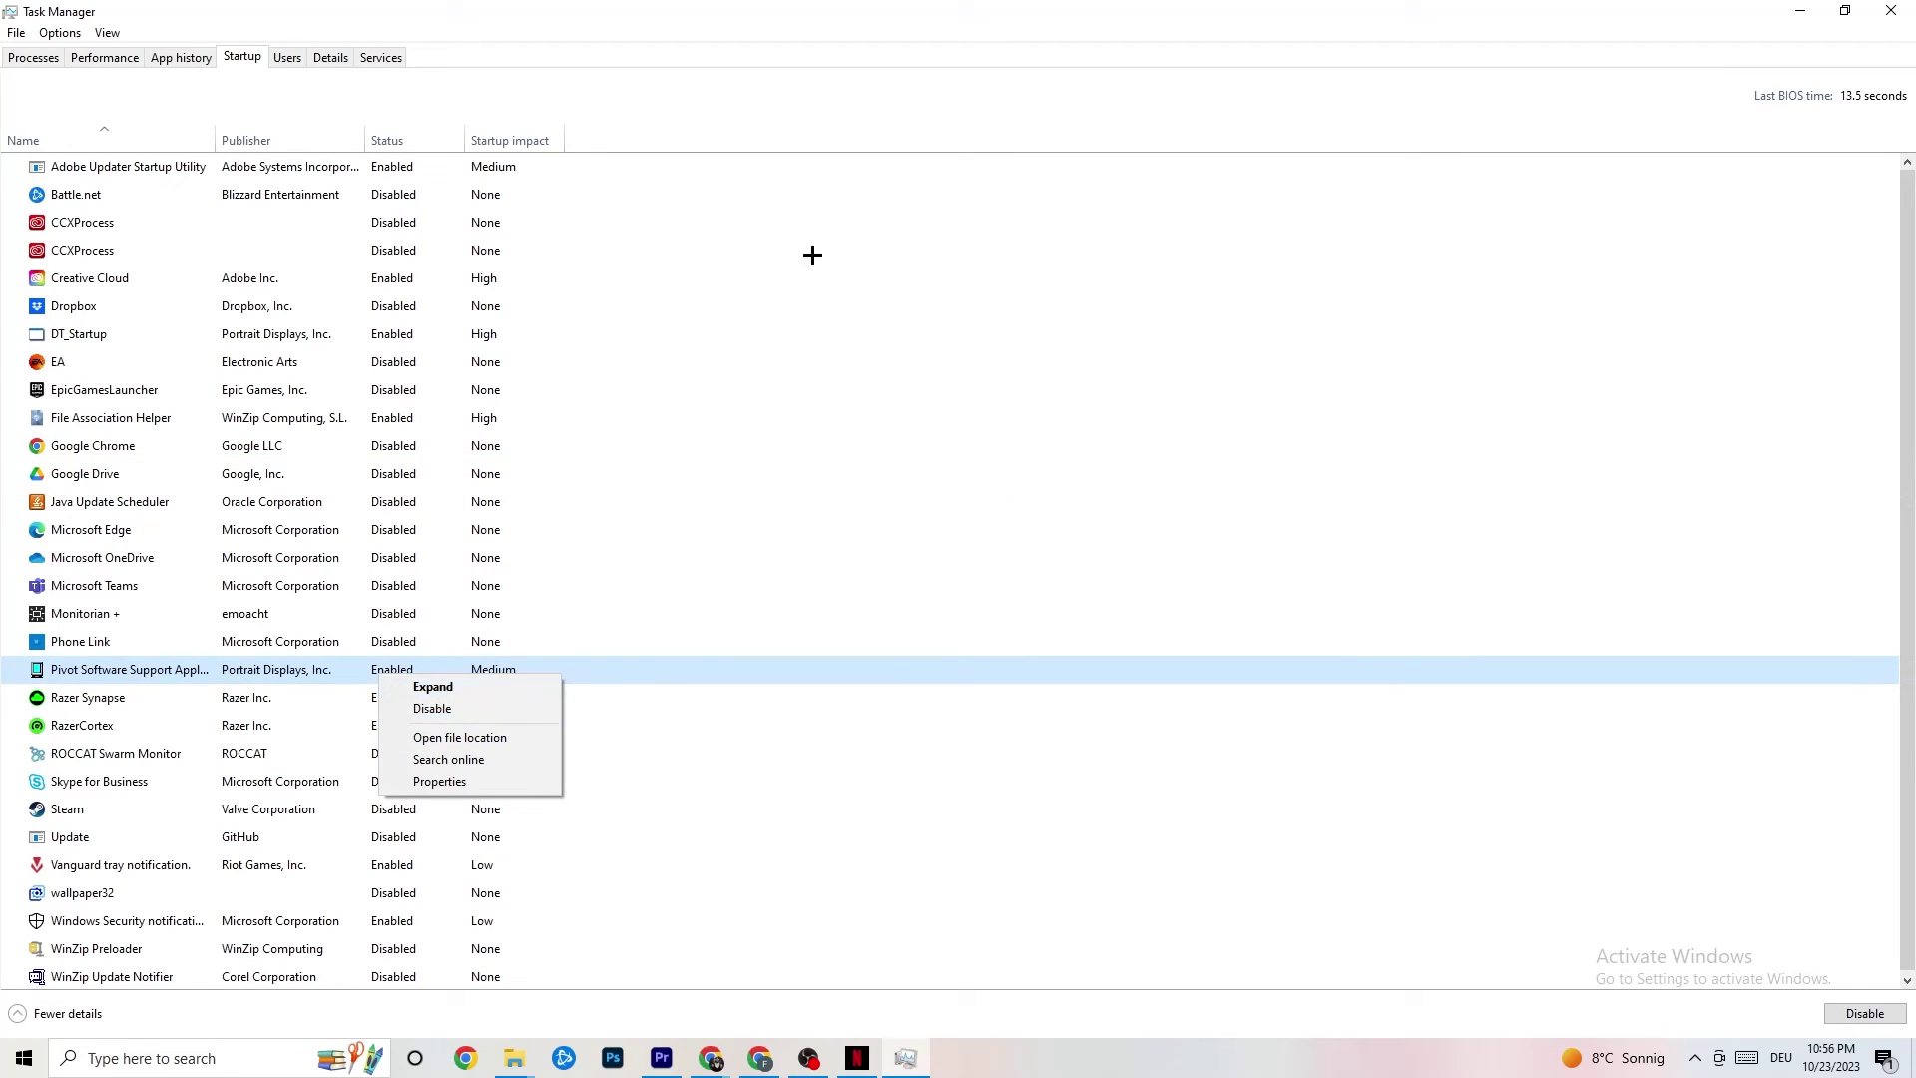
click(775, 30)
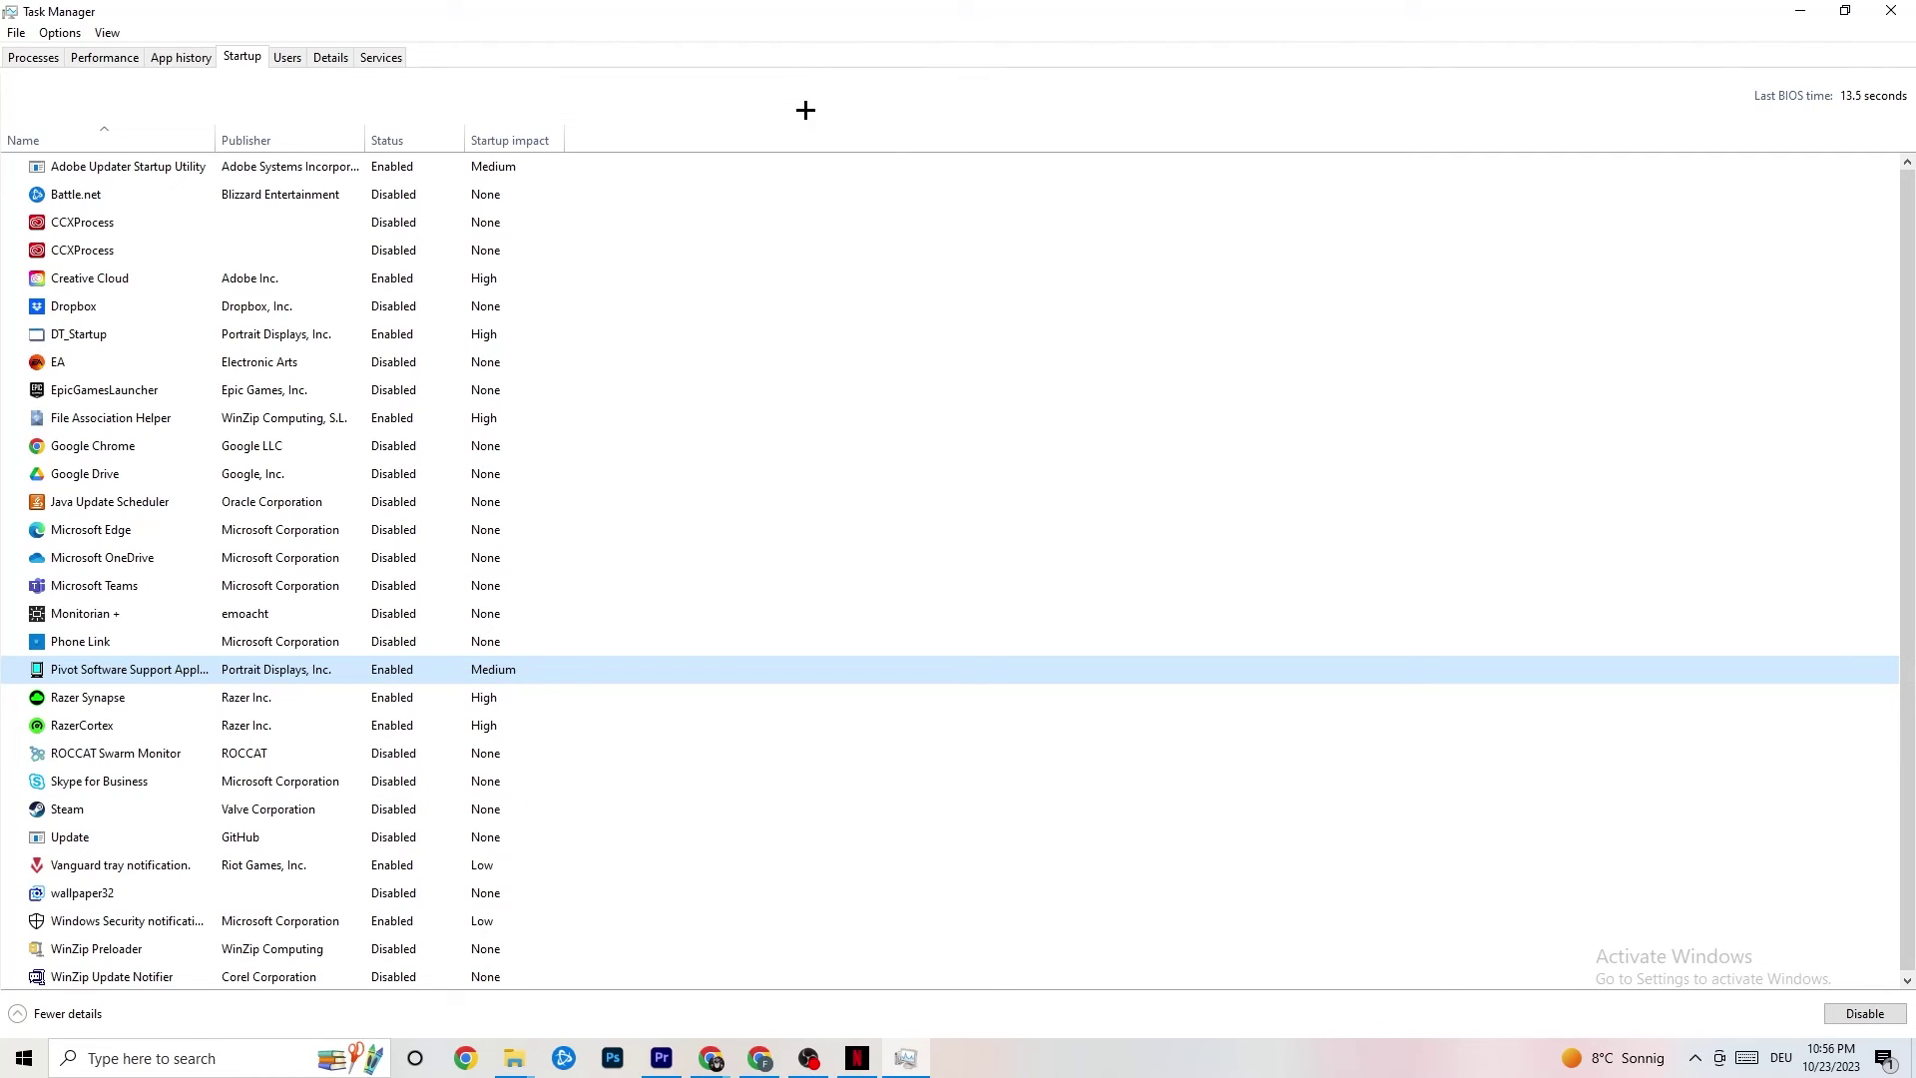
click(1891, 10)
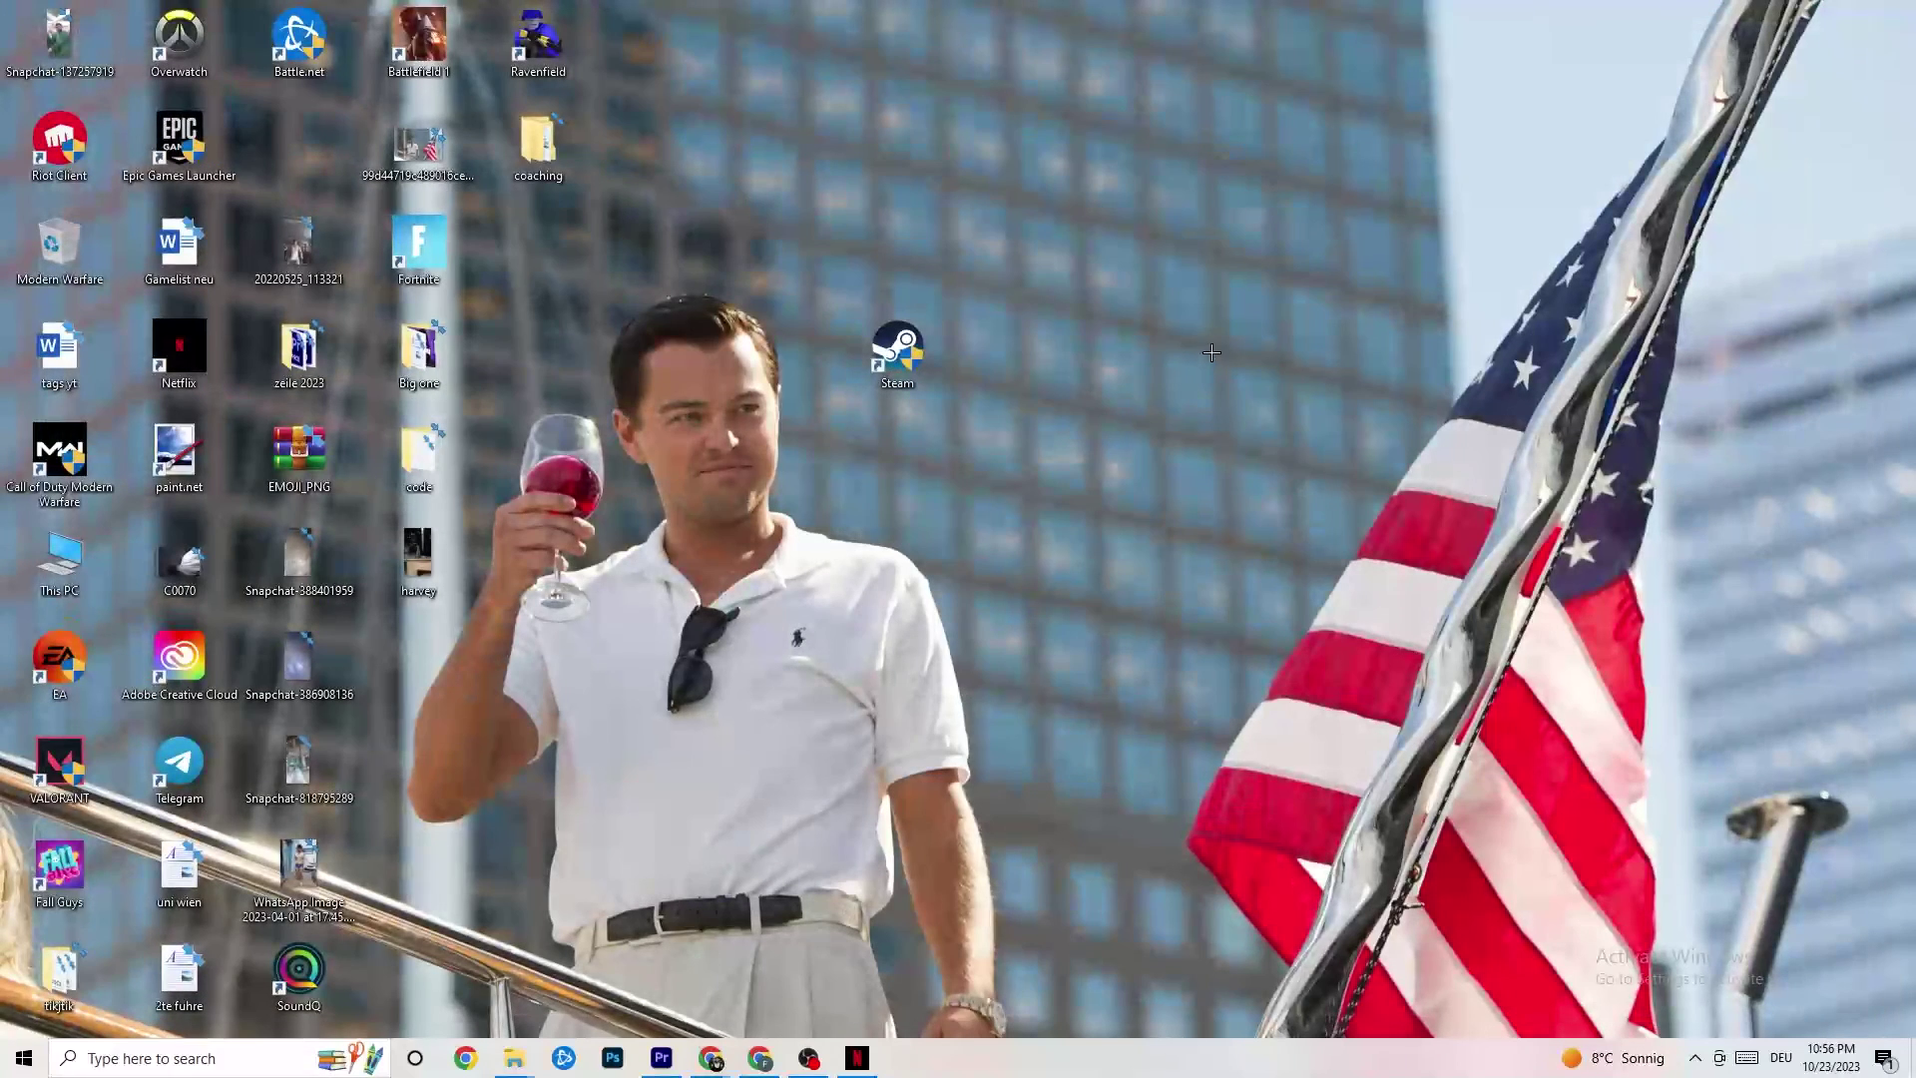